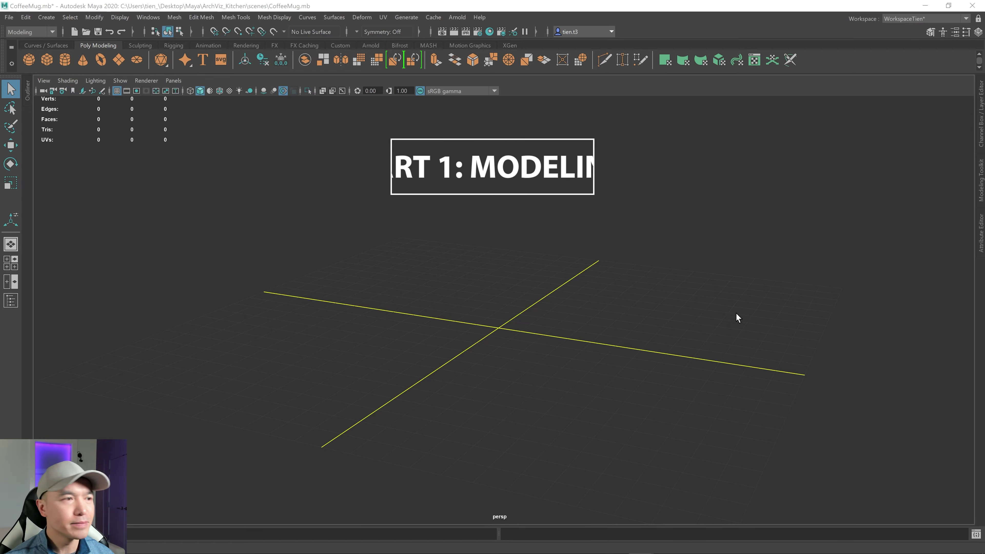
# - Import CoffeeCup.png from the sourceimages folder as an image plane in the side view
pyautogui.keyDown('alt'); pyautogui.moveTo(559, 366); pyautogui.dragTo(583, 357); pyautogui.keyUp('alt')
pyautogui.scroll(2, 583, 356)
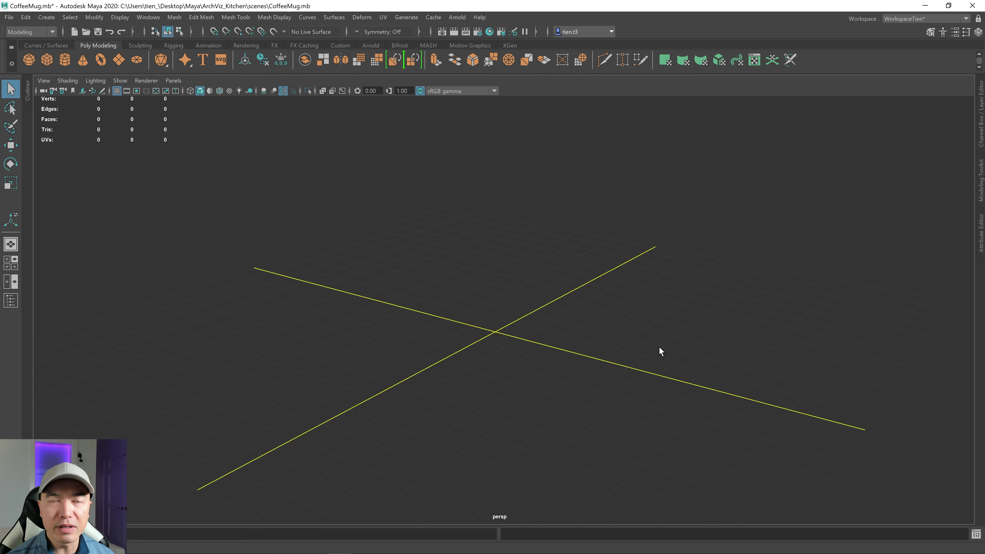
pyautogui.press('space')
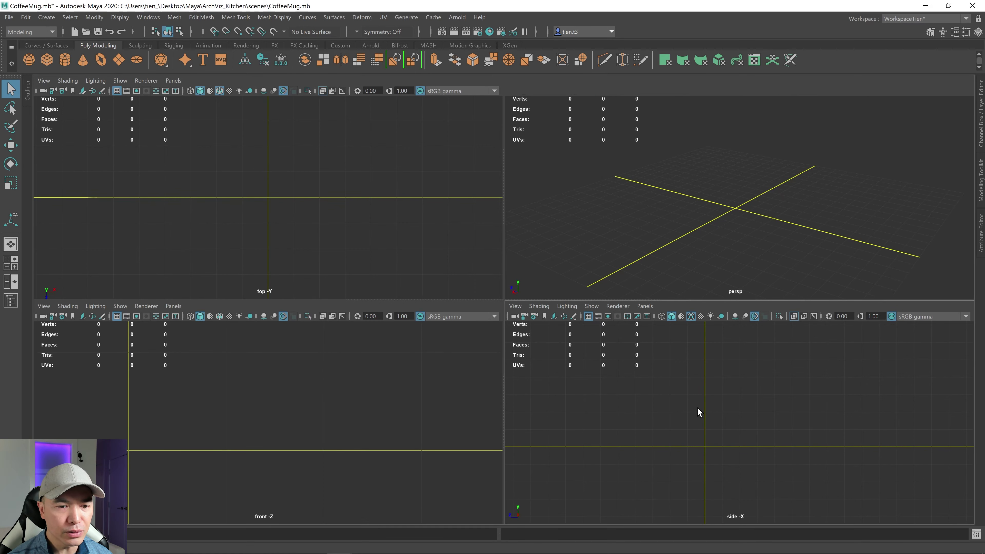
pyautogui.press('space')
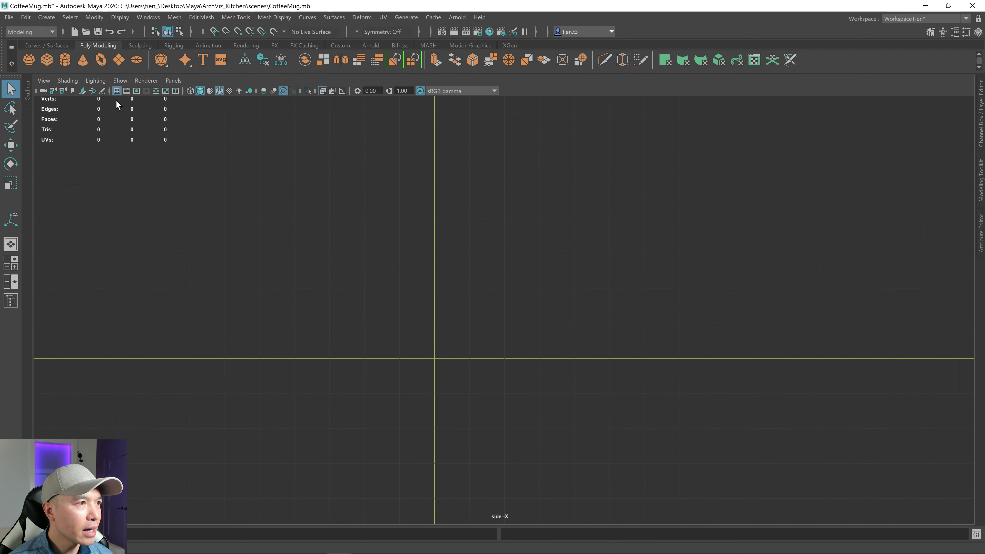
pyautogui.click(82, 92)
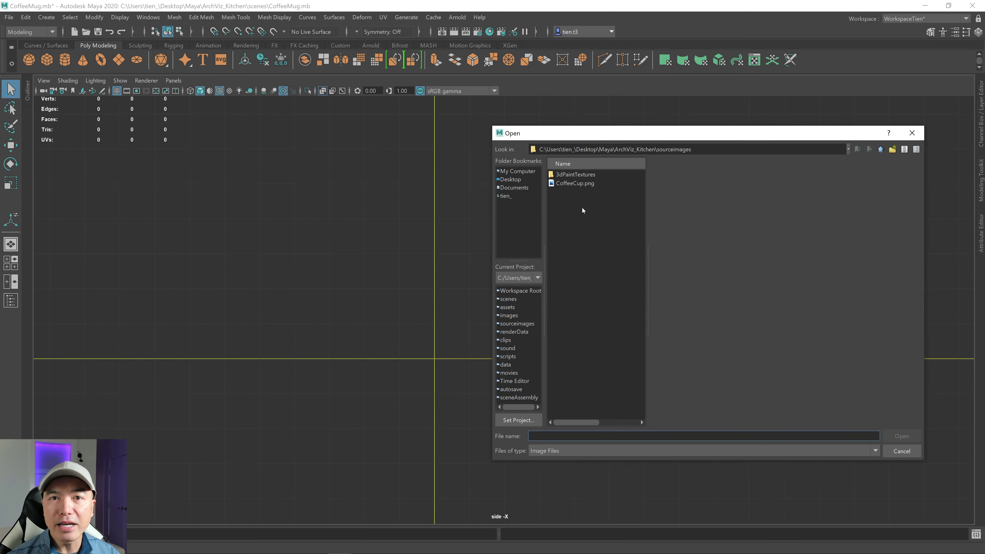
pyautogui.click(571, 184)
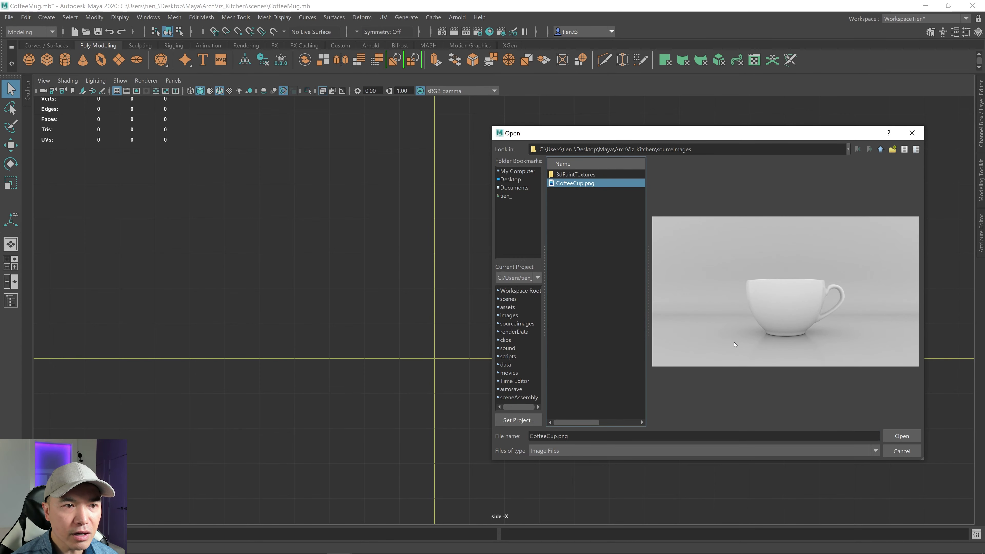
pyautogui.click(906, 435)
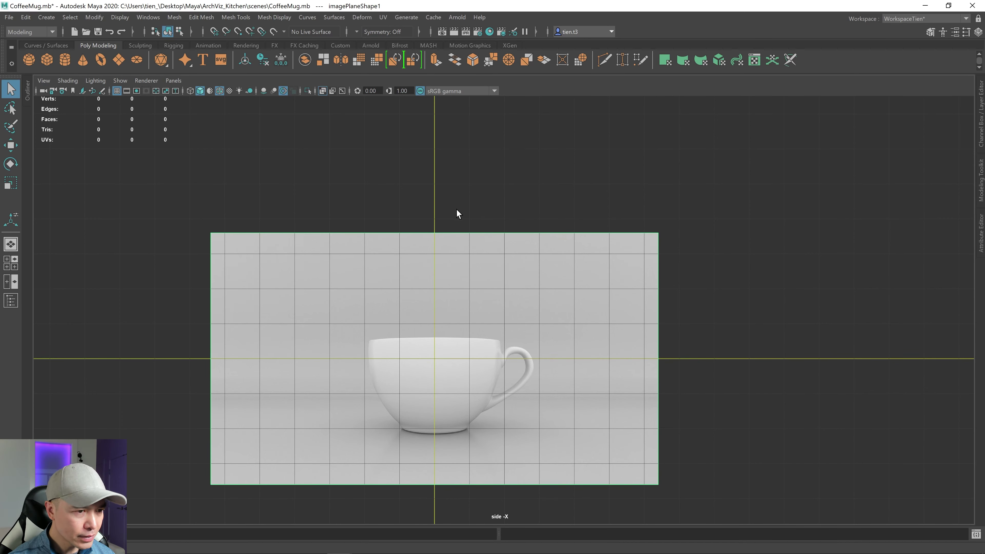
# - Move the image plane up about 2.17 units so the base of the pictured cup sits on the ground line
pyautogui.scroll(-1, 490, 244)
pyautogui.keyDown('alt'); pyautogui.moveTo(490, 244); pyautogui.dragTo(580, 196, button='middle'); pyautogui.keyUp('alt')
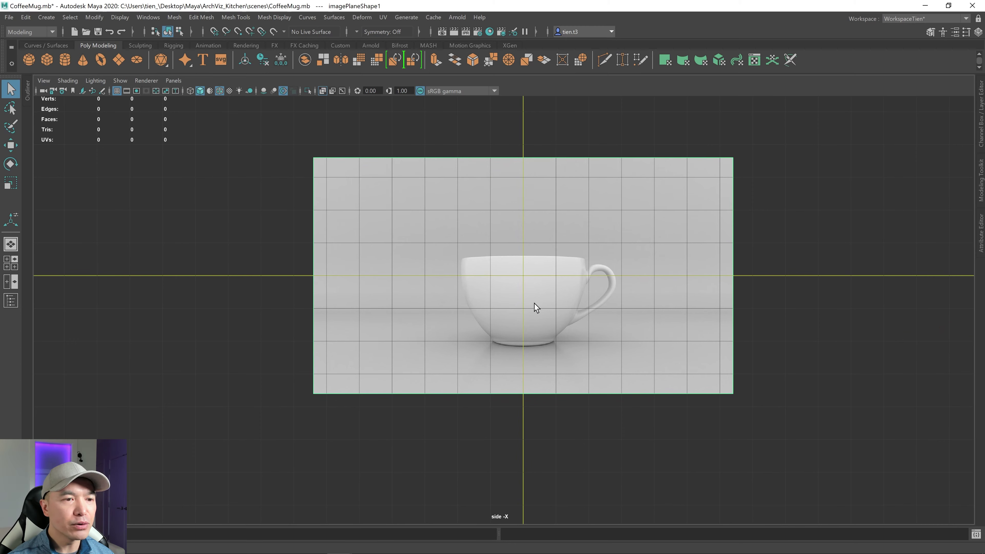
pyautogui.click(589, 244)
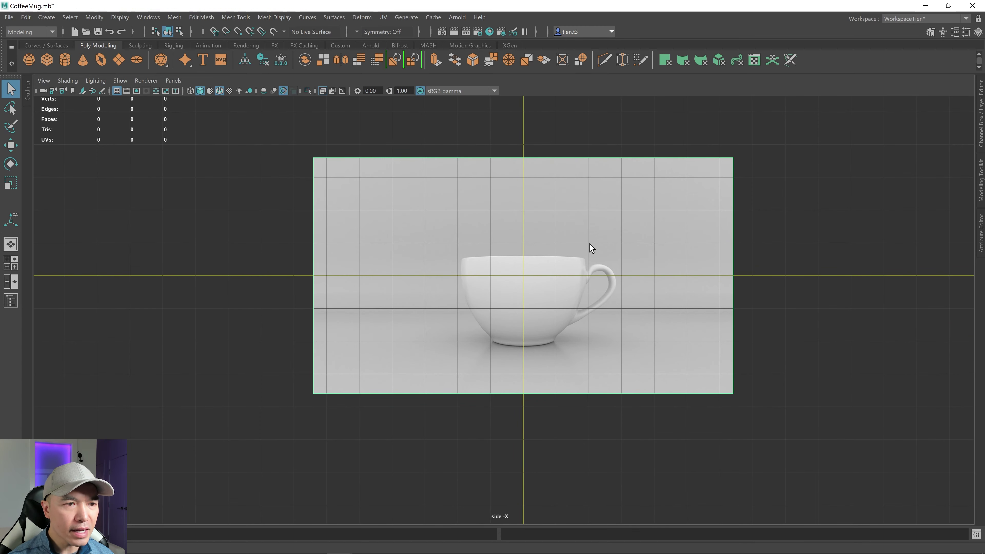
pyautogui.press('w')
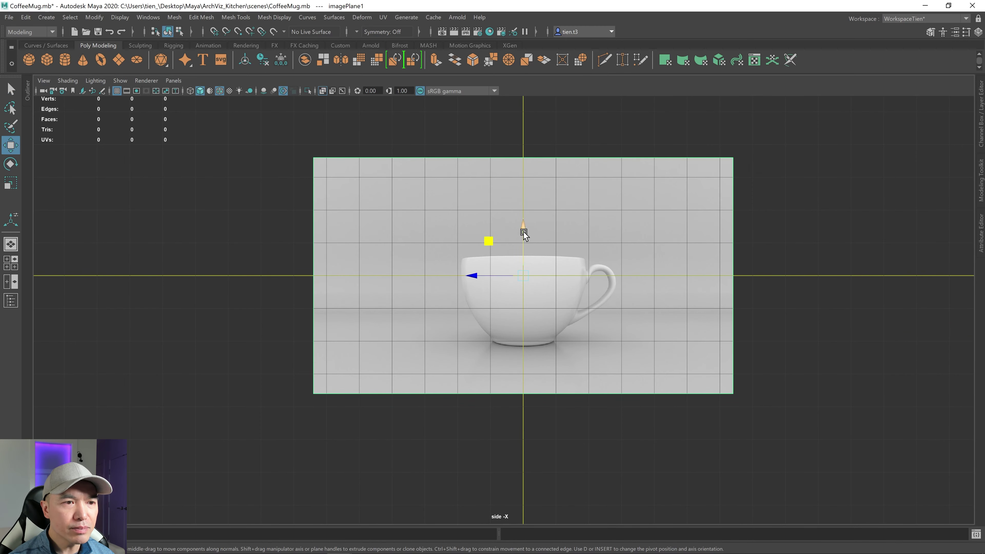
pyautogui.moveTo(523, 232); pyautogui.dragTo(524, 160)
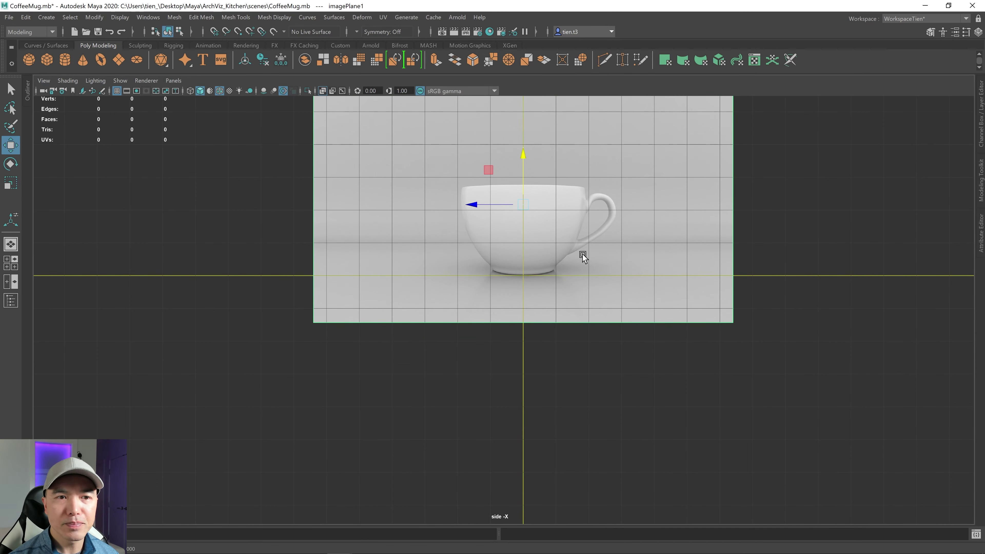
# - In the perspective view, move the image plane back behind the origin to about -11.55 on X
pyautogui.press('space')
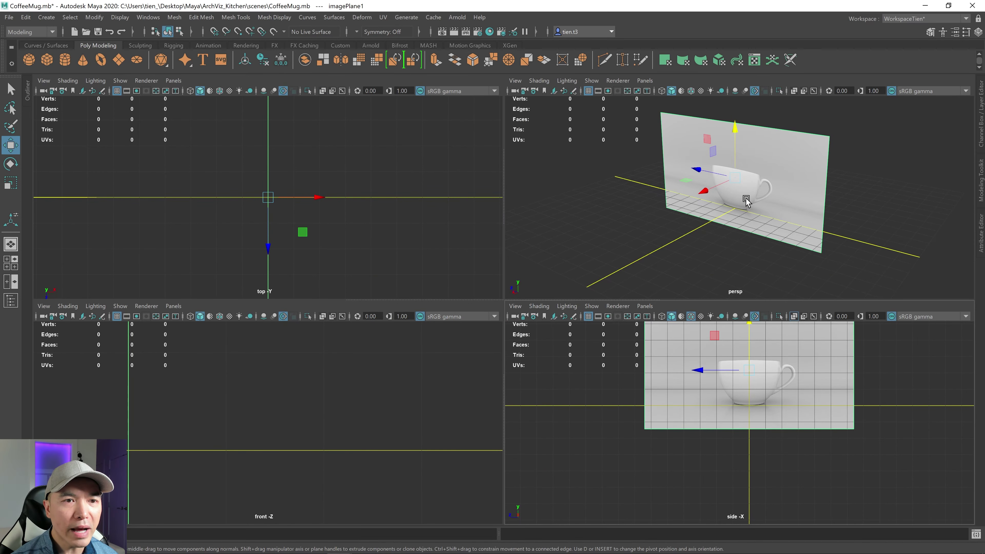
pyautogui.press('space')
pyautogui.scroll(-3, 743, 202)
pyautogui.keyDown('alt'); pyautogui.moveTo(736, 277); pyautogui.dragTo(610, 303); pyautogui.keyUp('alt')
pyautogui.click(610, 302)
pyautogui.click(491, 304)
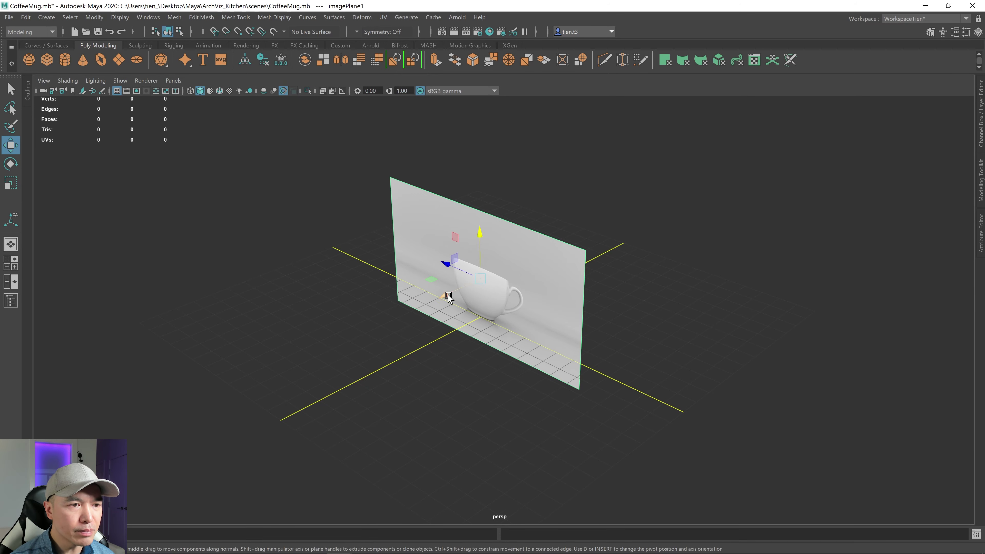
pyautogui.moveTo(448, 298); pyautogui.dragTo(483, 264)
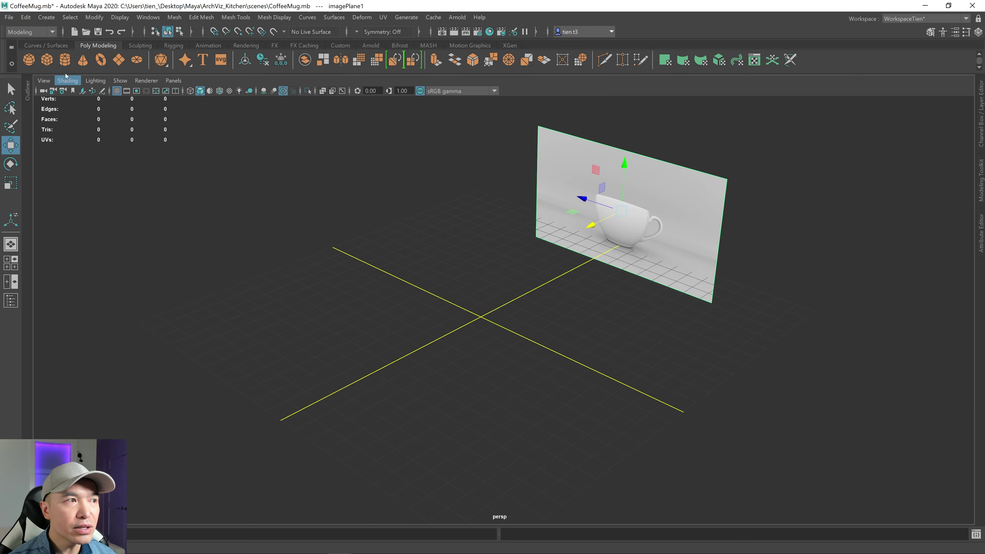
# - Create a polygon cylinder at the origin
pyautogui.keyDown('alt'); pyautogui.moveTo(490, 286); pyautogui.dragTo(501, 326, button='right'); pyautogui.keyUp('alt')
pyautogui.keyDown('alt'); pyautogui.moveTo(501, 326); pyautogui.dragTo(503, 297, button='middle'); pyautogui.keyUp('alt')
pyautogui.keyDown('alt'); pyautogui.moveTo(503, 297); pyautogui.dragTo(487, 291); pyautogui.keyUp('alt')
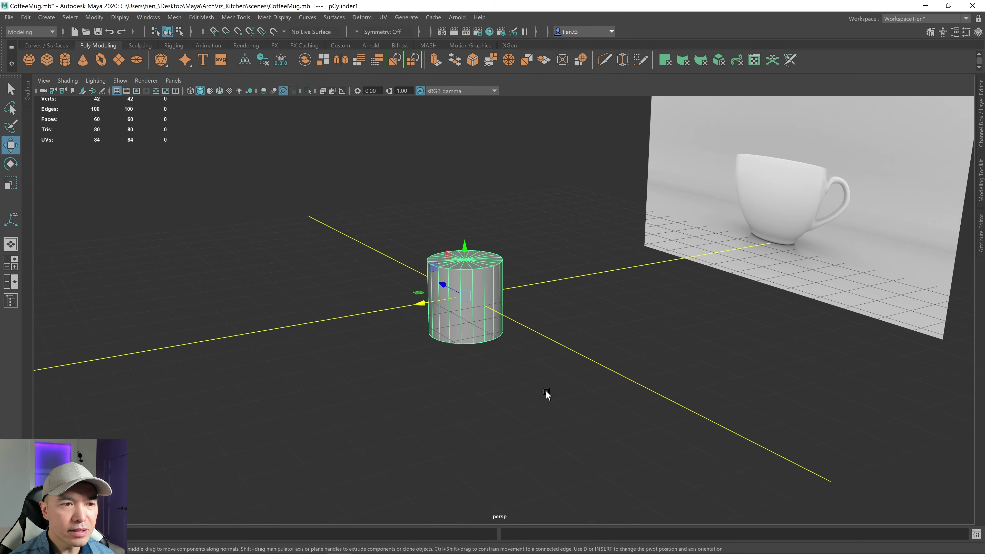
# - Set the cylinder's axis subdivisions to 14
pyautogui.keyDown('alt'); pyautogui.moveTo(545, 396); pyautogui.dragTo(520, 356); pyautogui.keyUp('alt')
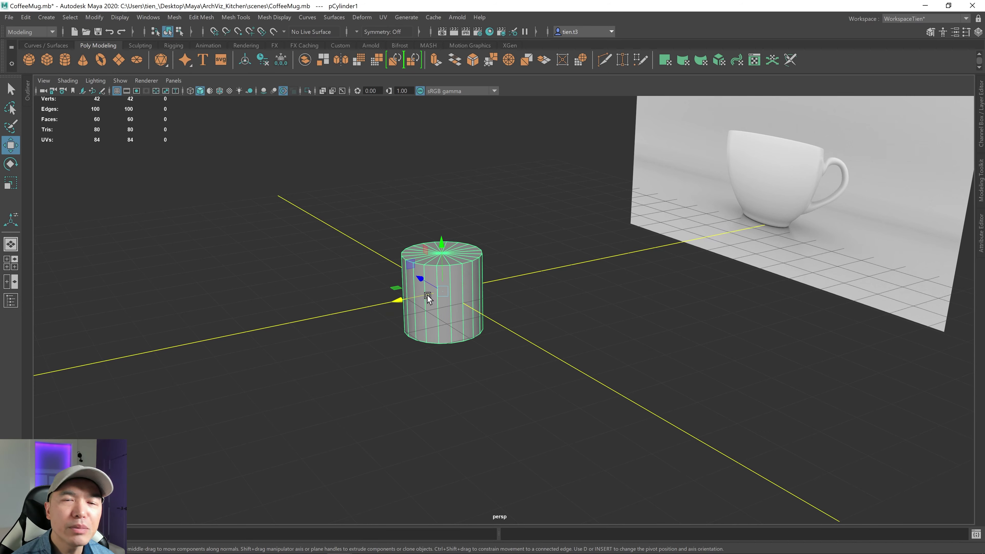
pyautogui.scroll(3, 541, 313)
pyautogui.keyDown('alt'); pyautogui.moveTo(539, 312); pyautogui.dragTo(566, 295, button='middle'); pyautogui.keyUp('alt')
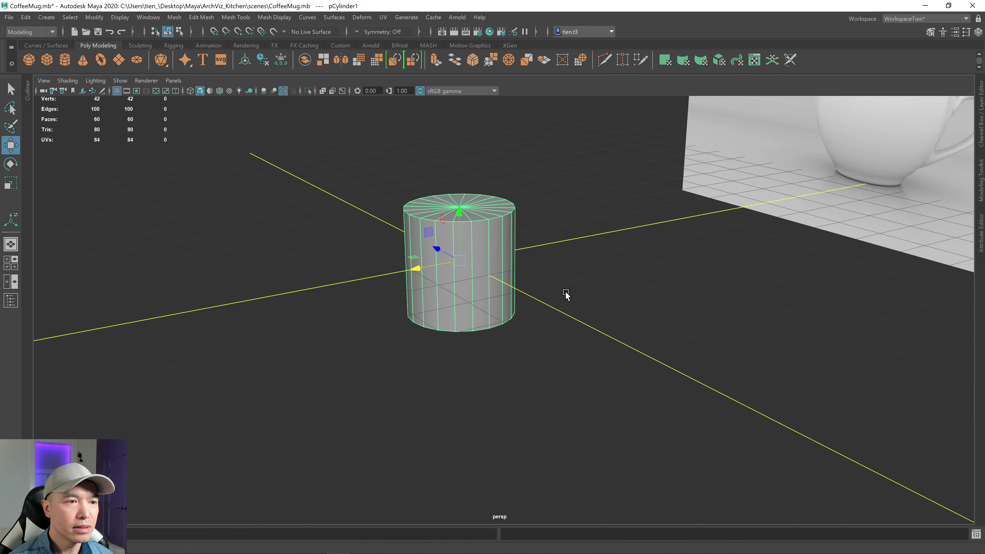
pyautogui.keyDown('alt'); pyautogui.moveTo(566, 295); pyautogui.dragTo(546, 288); pyautogui.keyUp('alt')
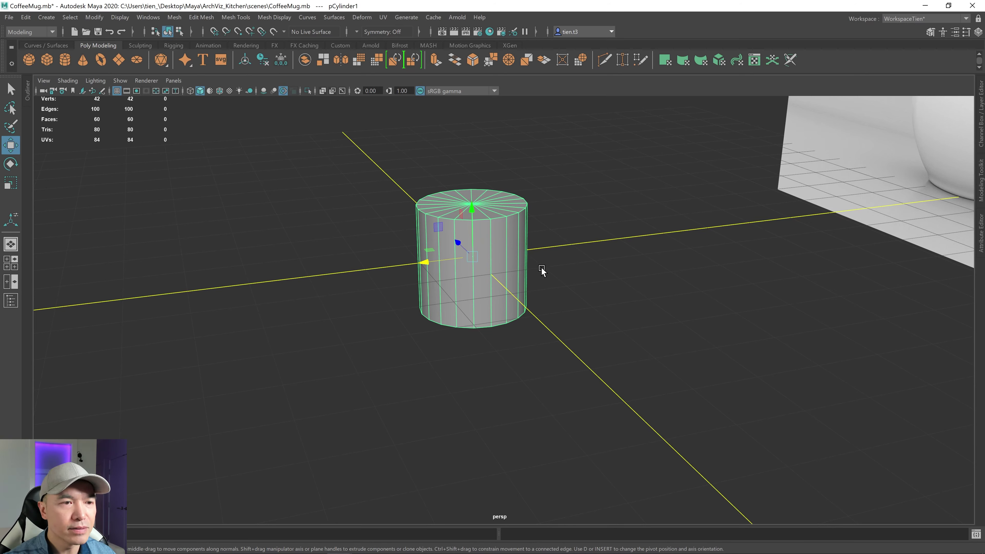
pyautogui.keyDown('alt'); pyautogui.moveTo(541, 270); pyautogui.dragTo(537, 266); pyautogui.keyUp('alt')
pyautogui.press('t')
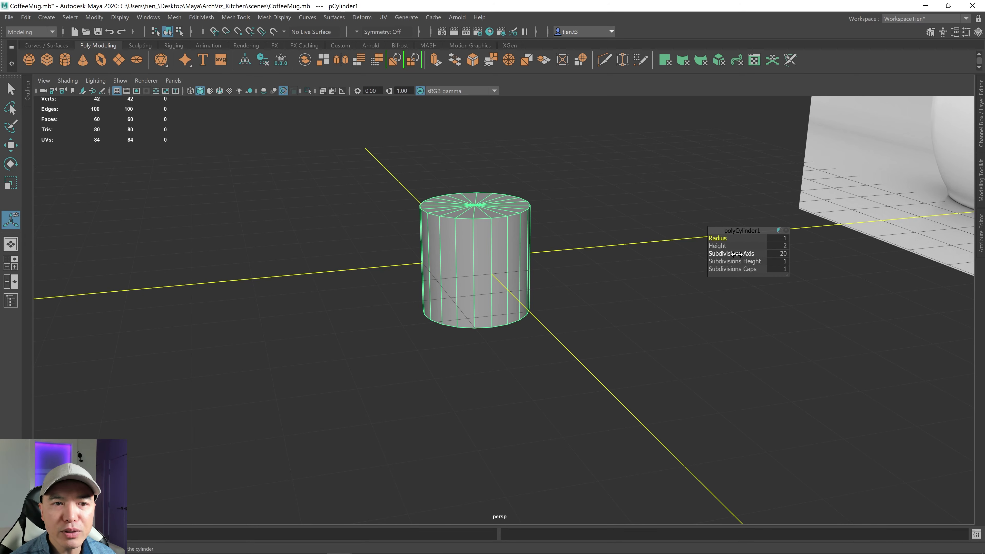
pyautogui.moveTo(732, 255); pyautogui.dragTo(567, 255)
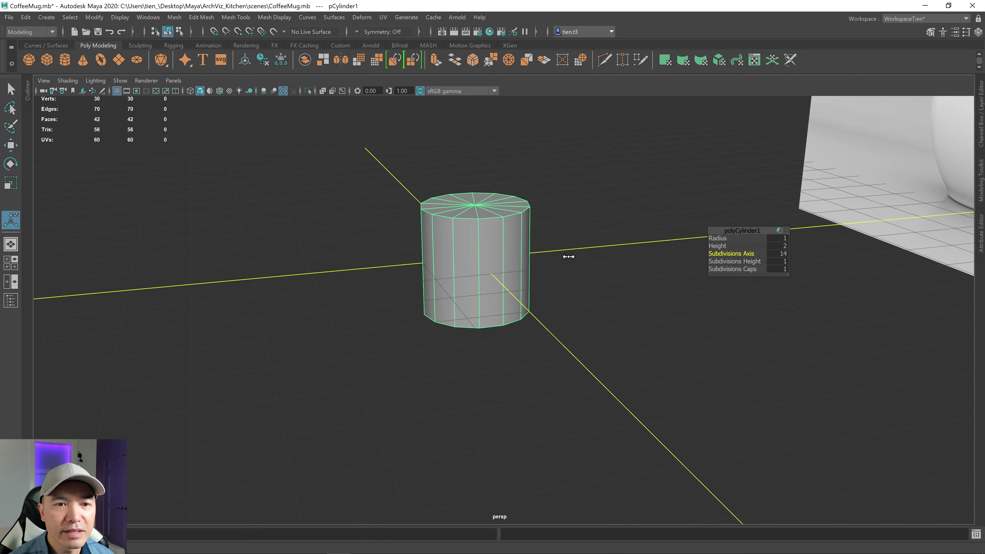
# - Select the cylinder's side face on the ground axis and examine how it lines up with the cup handle in the reference image
pyautogui.keyDown('alt'); pyautogui.moveTo(717, 302); pyautogui.dragTo(554, 304); pyautogui.keyUp('alt')
pyautogui.press('q')
pyautogui.moveTo(494, 255); pyautogui.dragTo(489, 278, button='right')
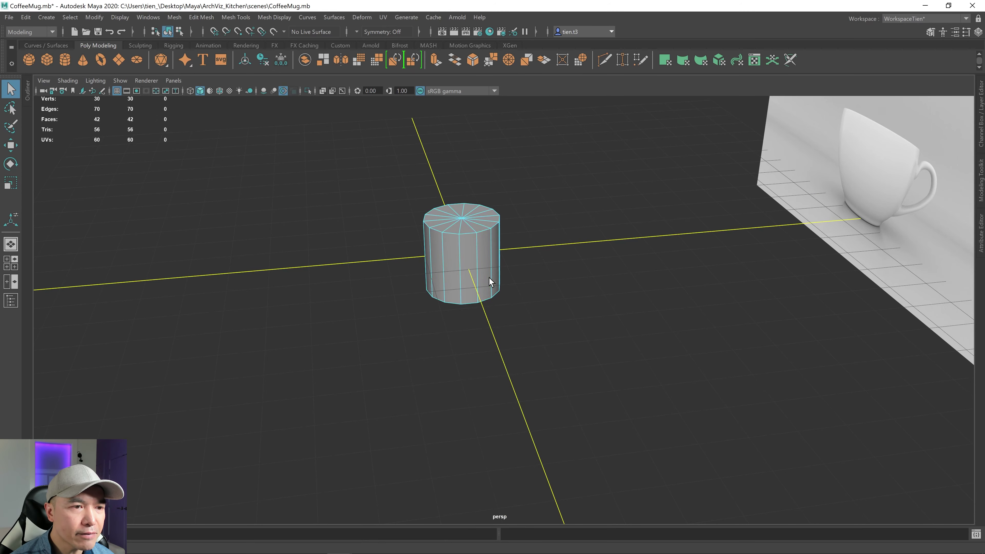
pyautogui.click(468, 258)
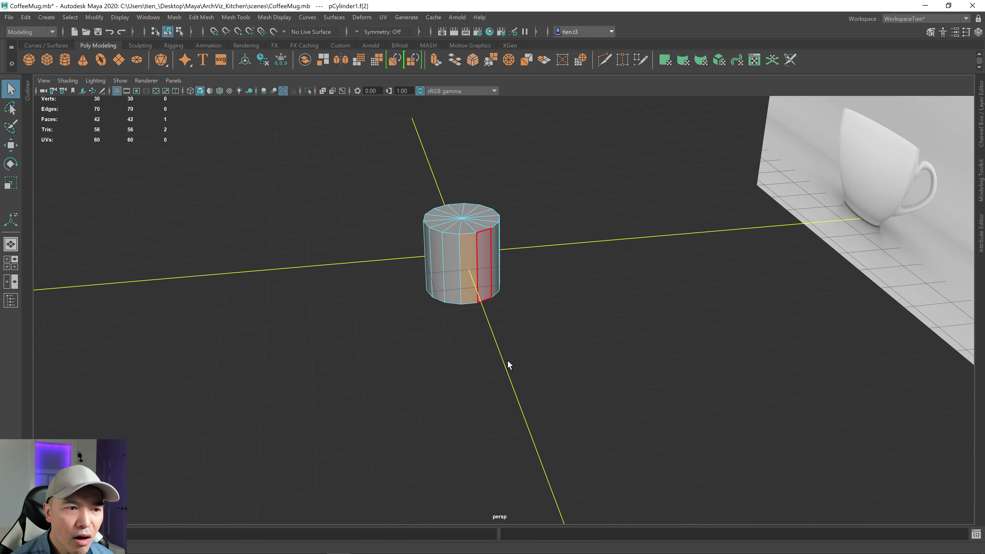
pyautogui.keyDown('alt'); pyautogui.moveTo(508, 364); pyautogui.dragTo(486, 329); pyautogui.keyUp('alt')
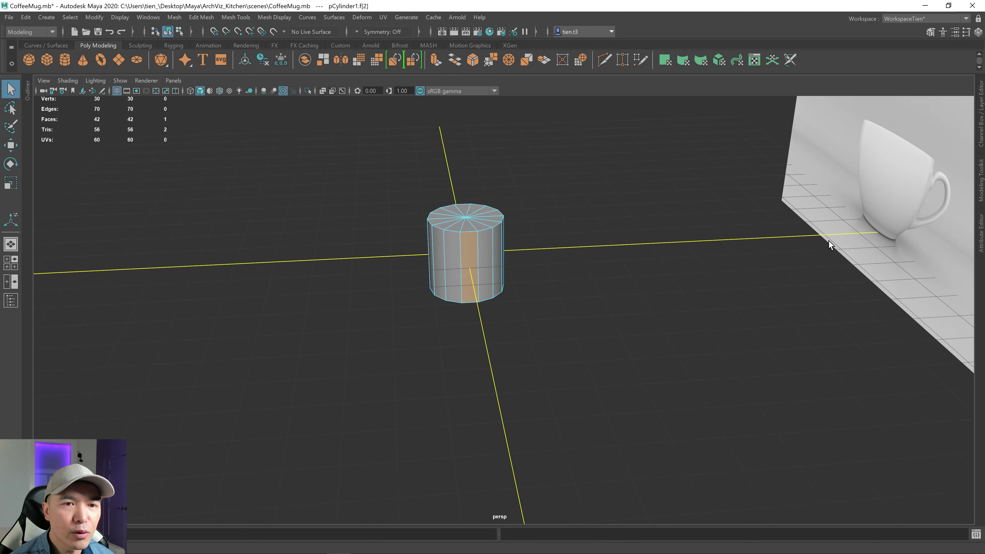
pyautogui.keyDown('alt'); pyautogui.moveTo(794, 306); pyautogui.dragTo(608, 282); pyautogui.keyUp('alt')
pyautogui.keyDown('alt'); pyautogui.moveTo(500, 255); pyautogui.dragTo(488, 270); pyautogui.keyUp('alt')
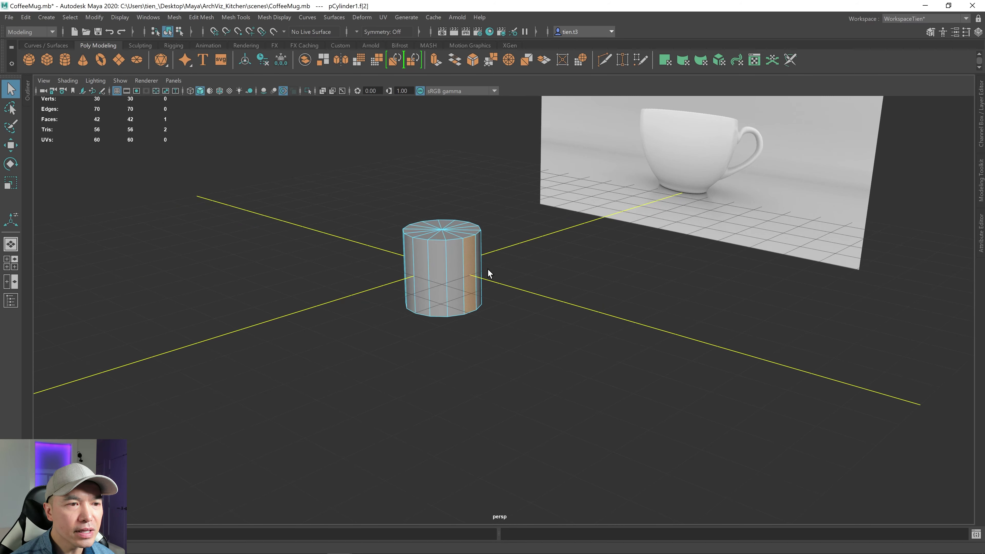
pyautogui.keyDown('alt'); pyautogui.moveTo(698, 267); pyautogui.dragTo(513, 344); pyautogui.keyUp('alt')
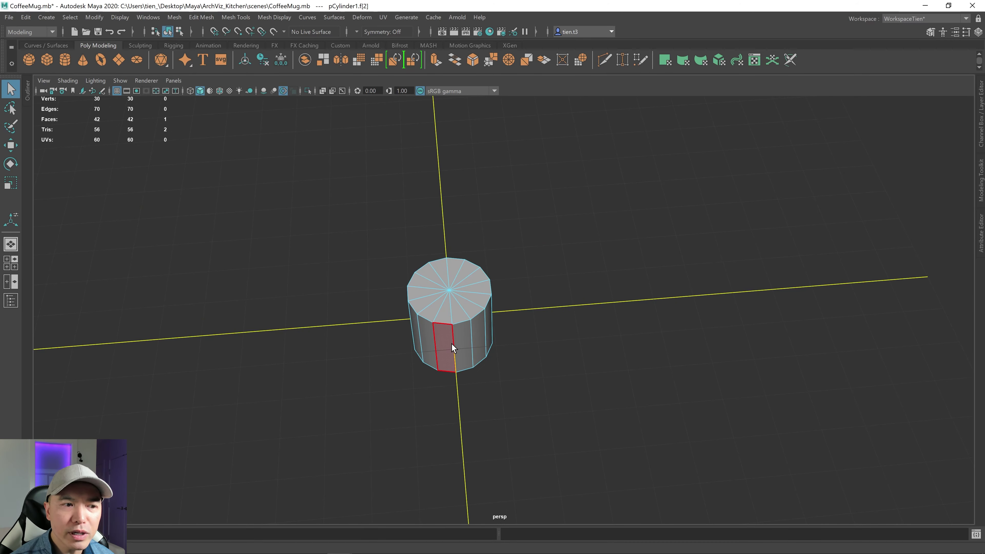
pyautogui.keyDown('alt'); pyautogui.moveTo(565, 294); pyautogui.dragTo(536, 294); pyautogui.keyUp('alt')
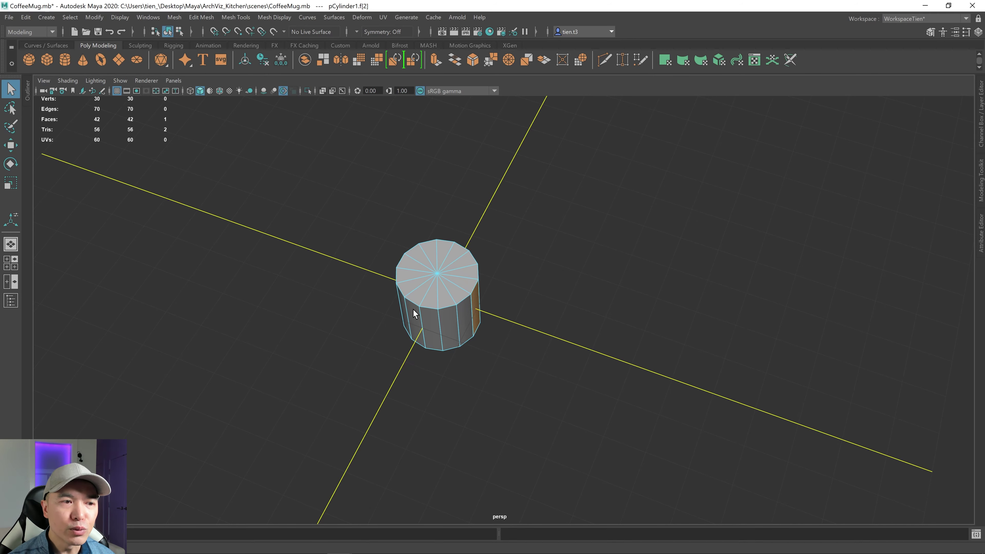
pyautogui.keyDown('alt'); pyautogui.moveTo(531, 295); pyautogui.dragTo(612, 289); pyautogui.keyUp('alt')
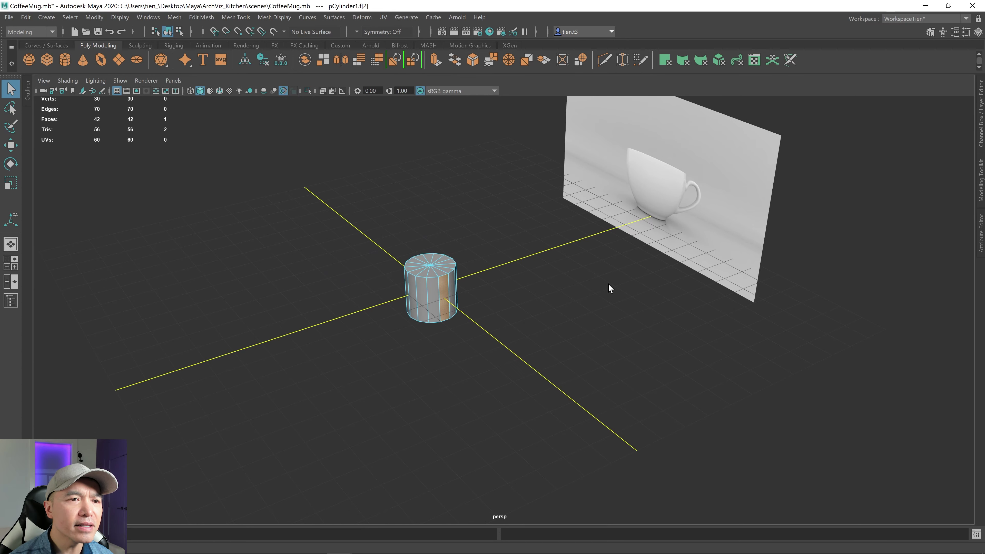
# - Create a new display layer containing the reference image plane
pyautogui.rightClick(718, 178)
pyautogui.click(674, 155)
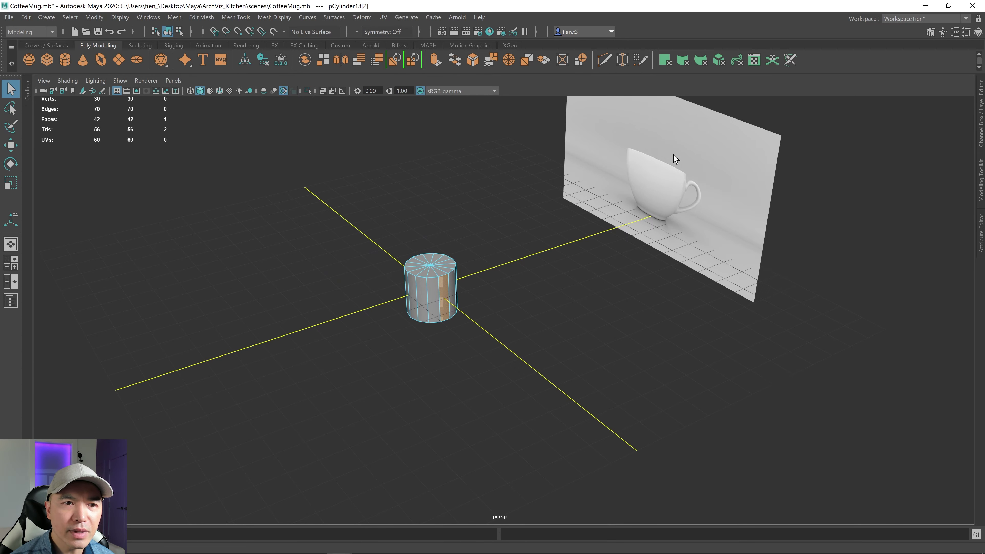
pyautogui.click(681, 172)
pyautogui.keyDown('alt'); pyautogui.moveTo(720, 172); pyautogui.dragTo(682, 257, button='middle'); pyautogui.keyUp('alt')
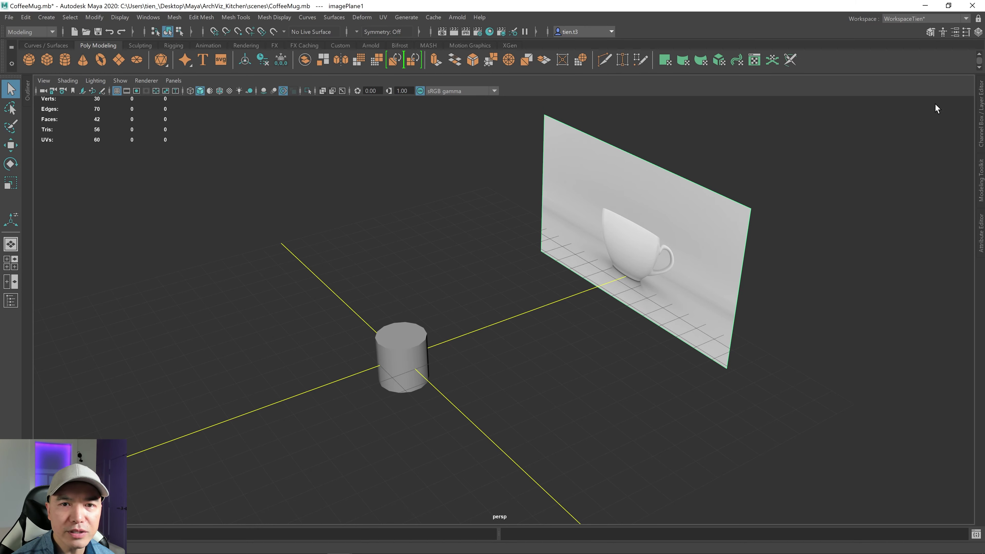
pyautogui.click(980, 113)
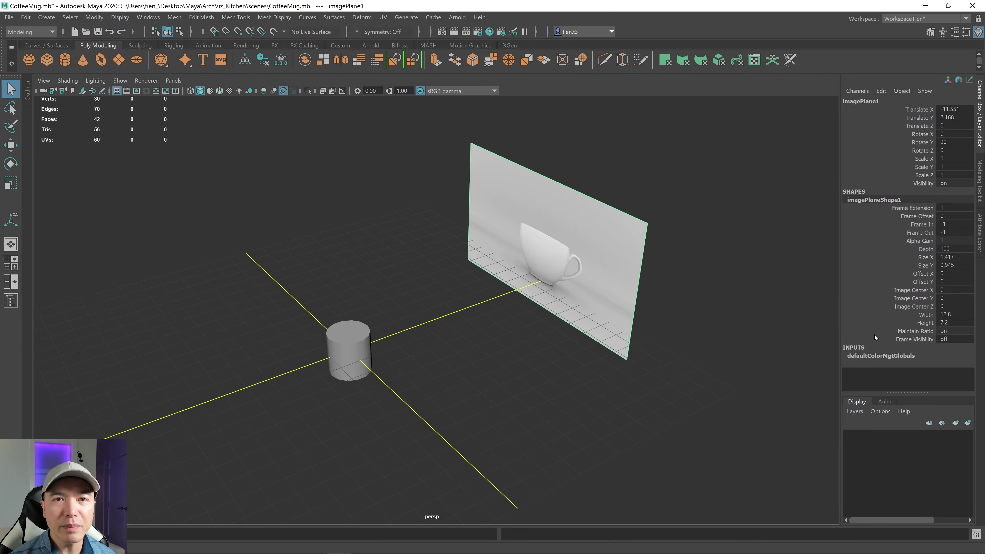
pyautogui.press('w')
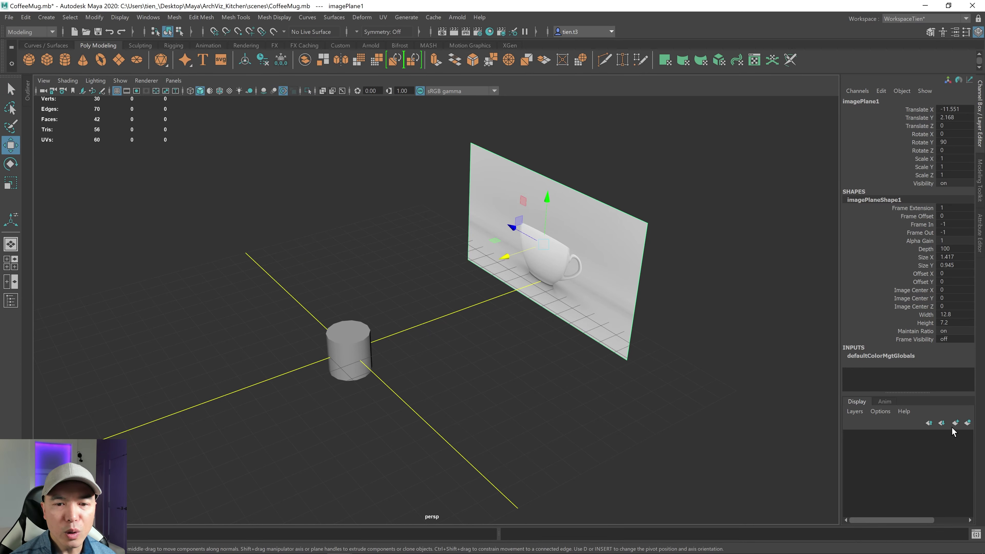
pyautogui.click(968, 424)
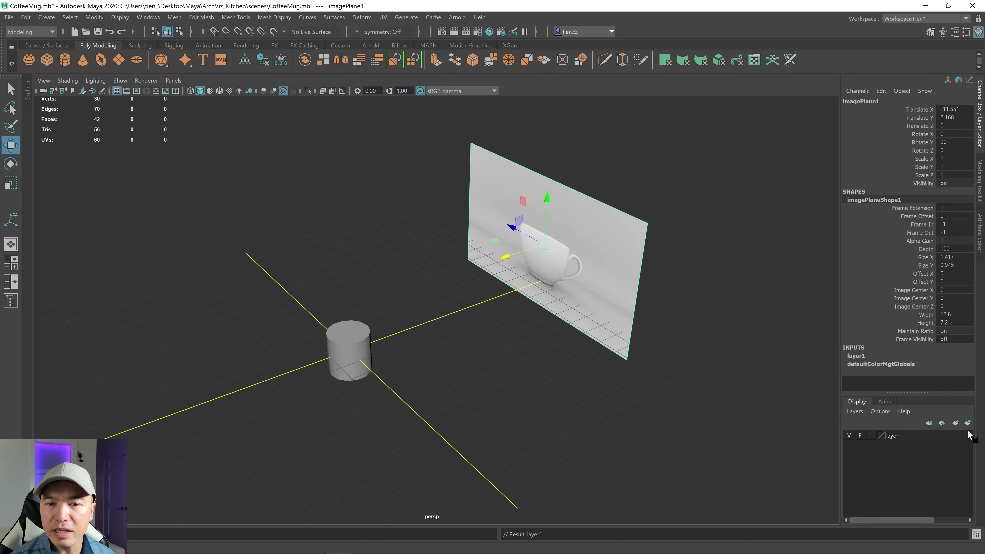
# - Rename the reference image's display layer to CupRef_Layer and toggle its visibility off and back on
pyautogui.doubleClick(893, 436)
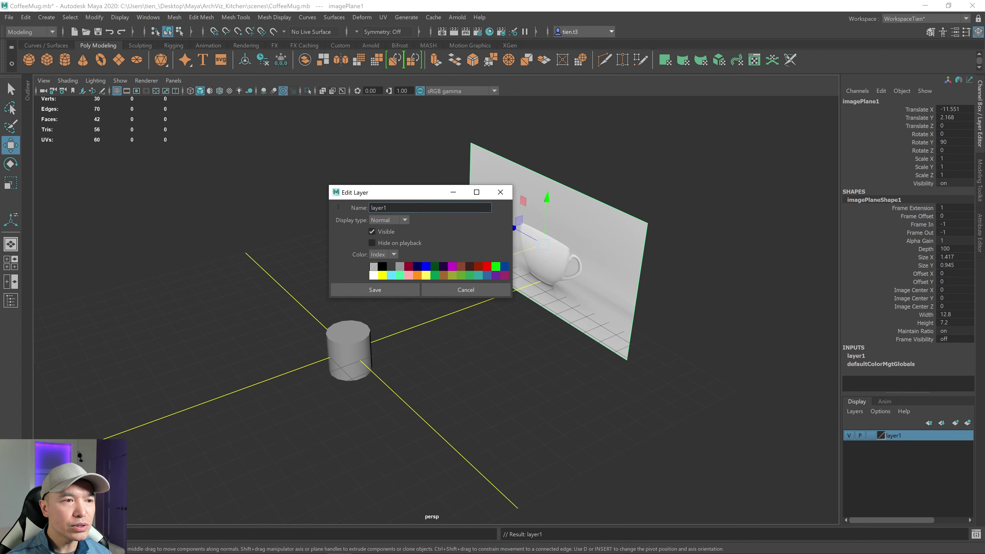
pyautogui.moveTo(400, 209); pyautogui.dragTo(241, 192)
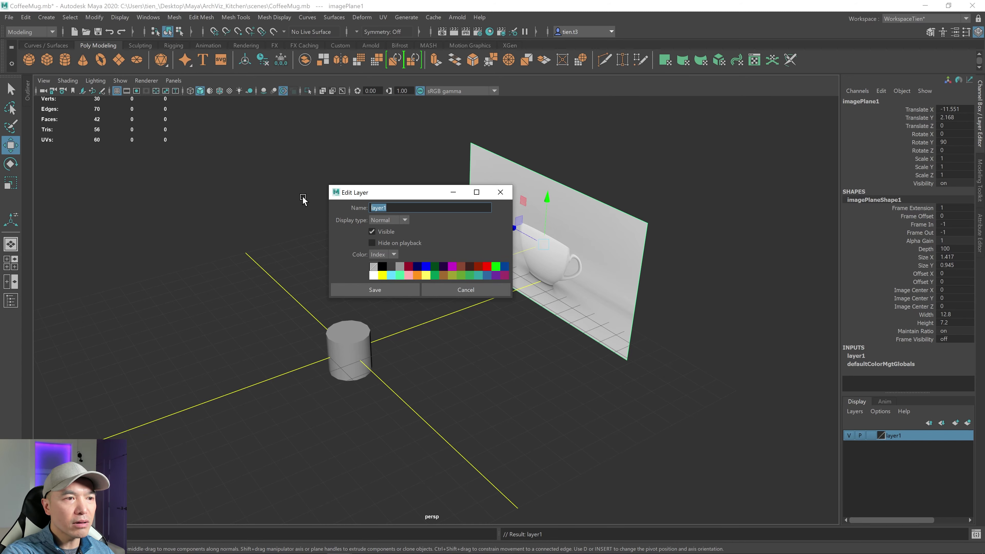
pyautogui.write('Cup')
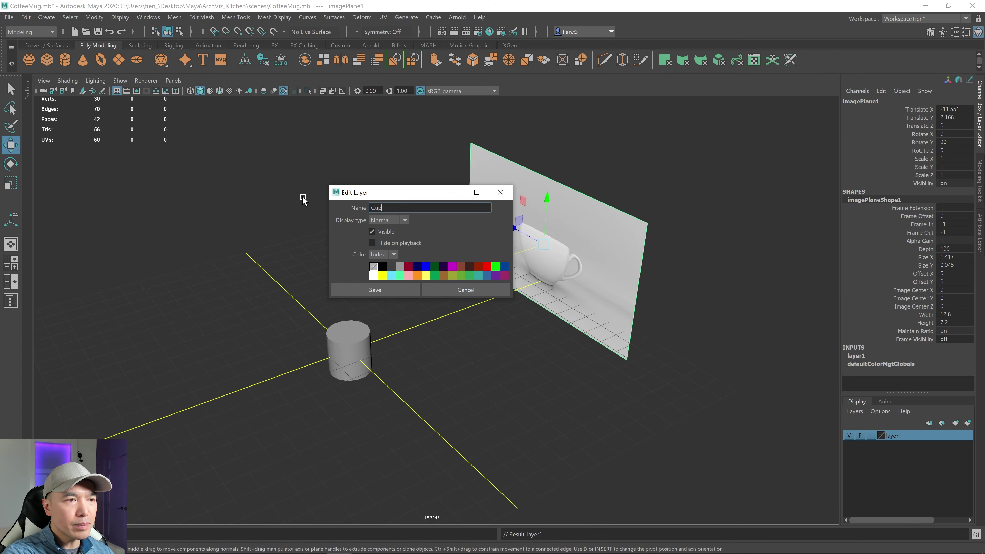
pyautogui.write('Ref_Layer')
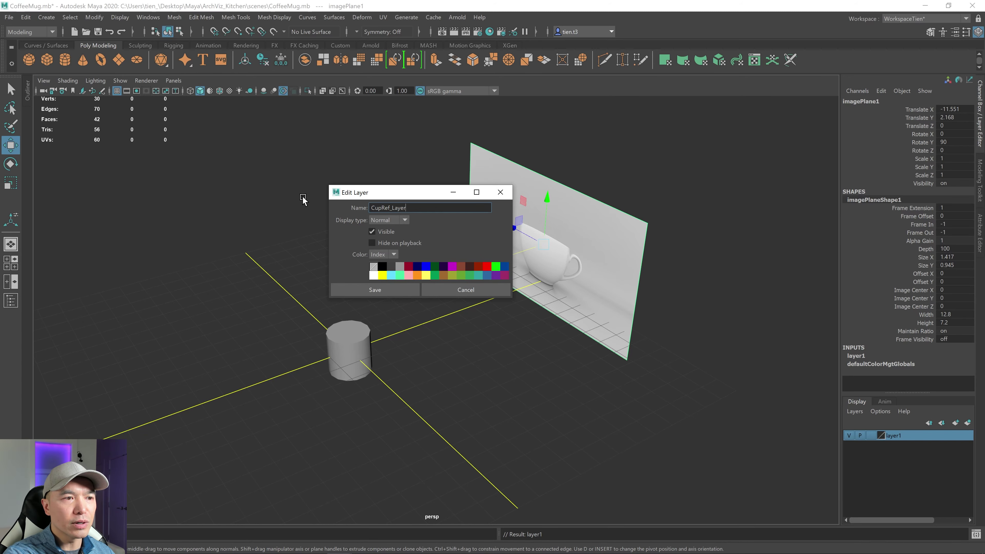
pyautogui.click(374, 287)
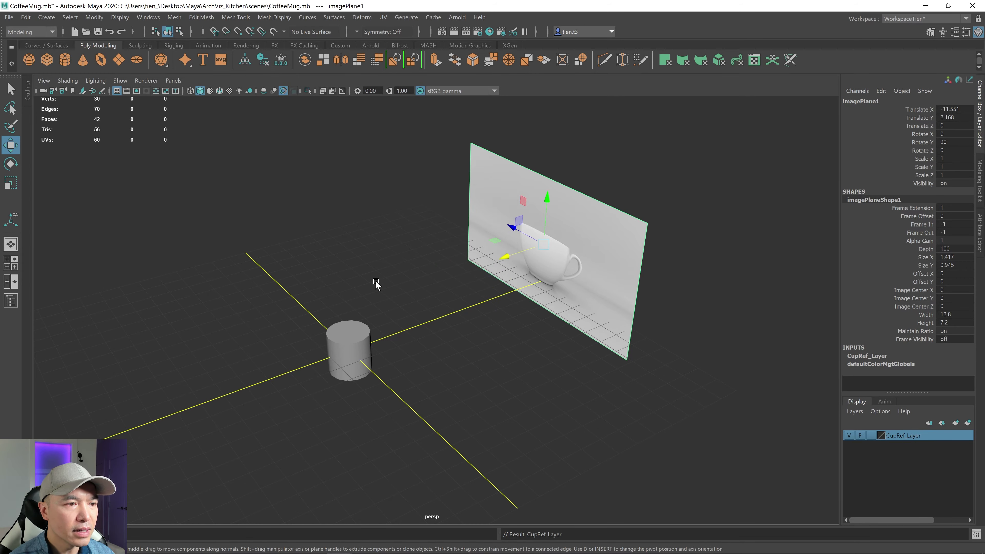
pyautogui.click(849, 436)
pyautogui.click(848, 437)
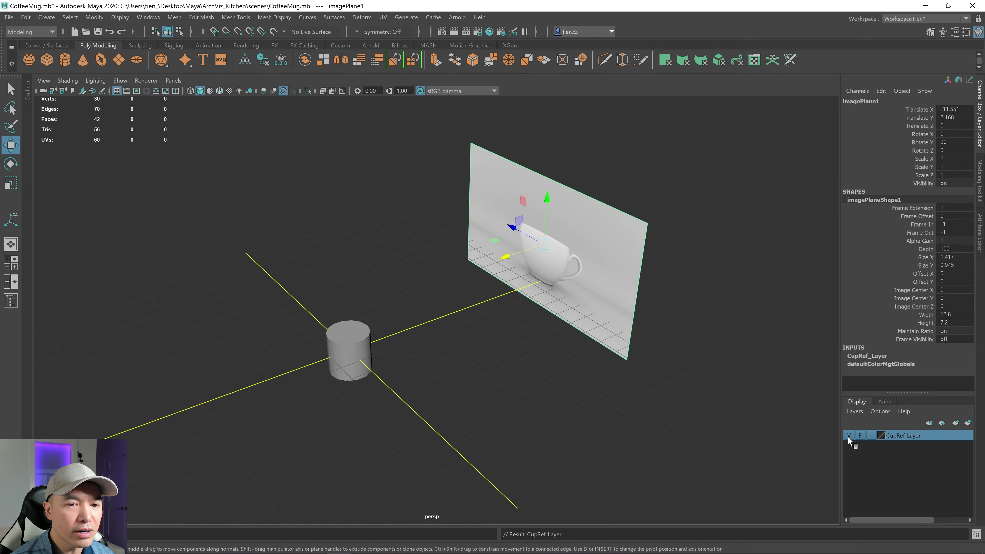
# - Set the reference image plane to display only when looking through the side camera, and clear the selection
pyautogui.click(704, 390)
pyautogui.keyDown('alt'); pyautogui.moveTo(680, 396); pyautogui.dragTo(687, 369); pyautogui.keyUp('alt')
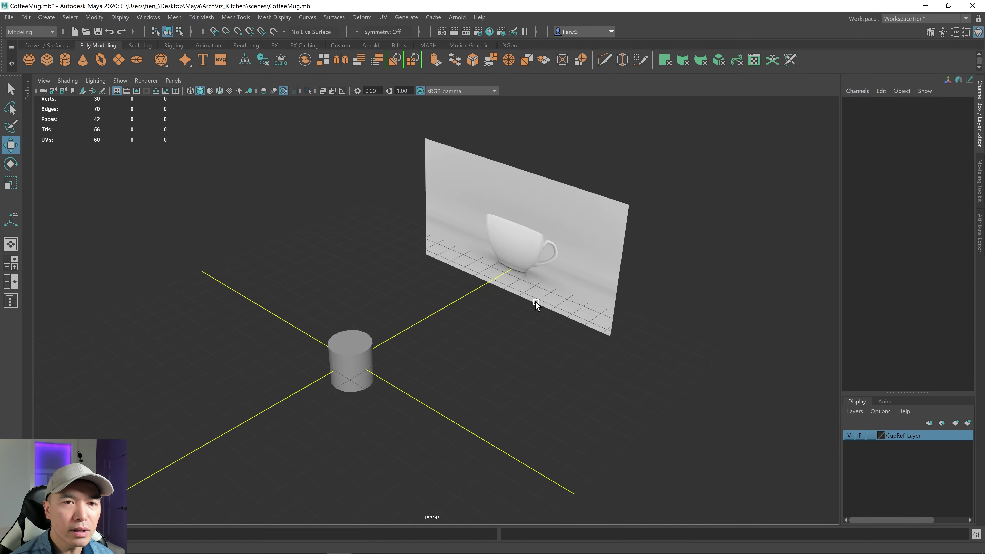
pyautogui.click(605, 259)
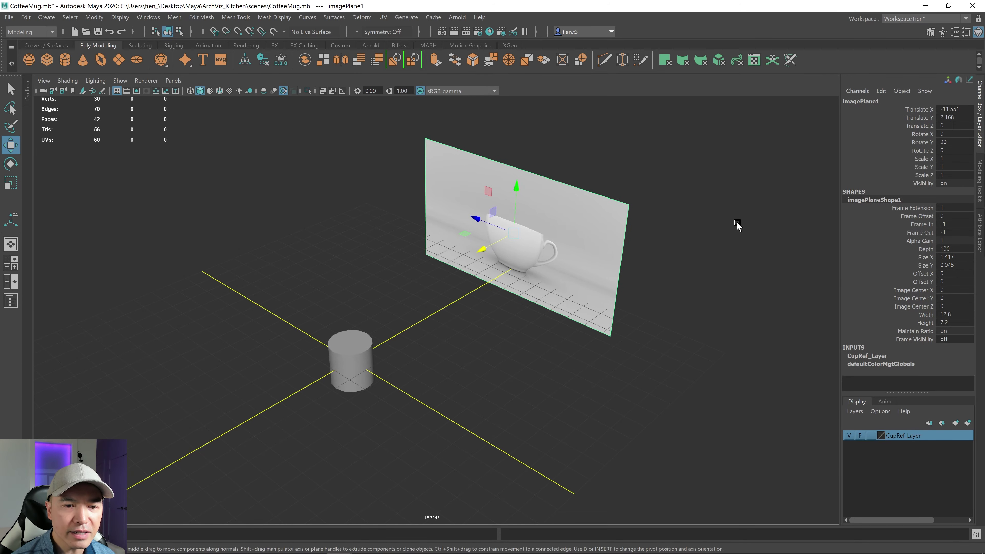
pyautogui.click(981, 235)
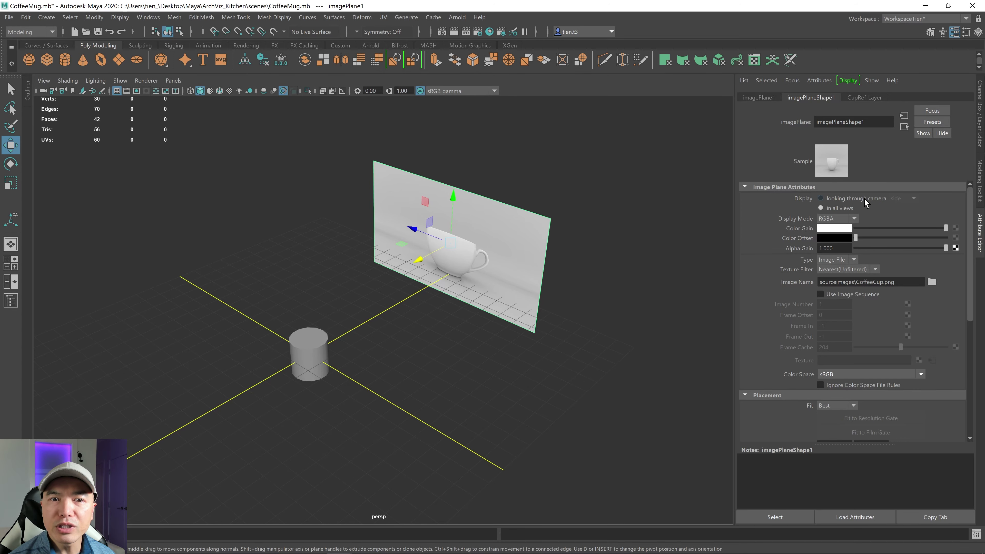
pyautogui.click(822, 197)
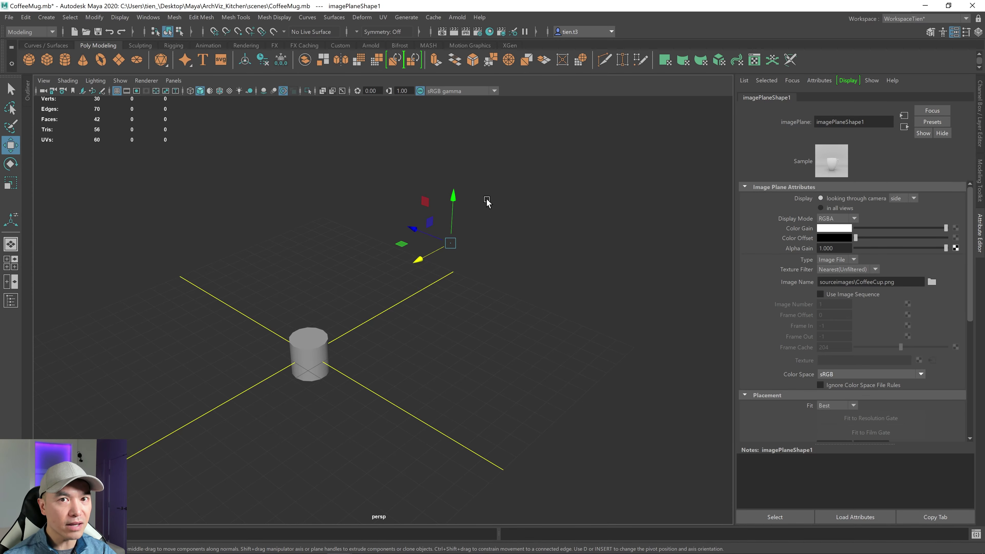
pyautogui.click(500, 283)
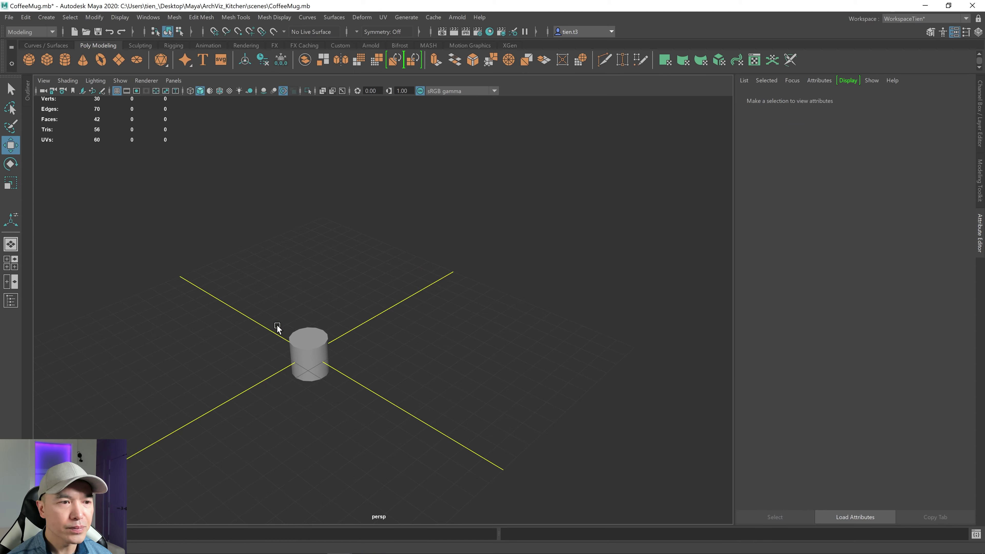
# - Select the cylinder, show the side view alone over the reference cup, and hide the Attribute Editor
pyautogui.scroll(4, 348, 396)
pyautogui.keyDown('alt'); pyautogui.moveTo(348, 396); pyautogui.dragTo(430, 310, button='middle'); pyautogui.keyUp('alt')
pyautogui.moveTo(430, 311); pyautogui.dragTo(399, 326)
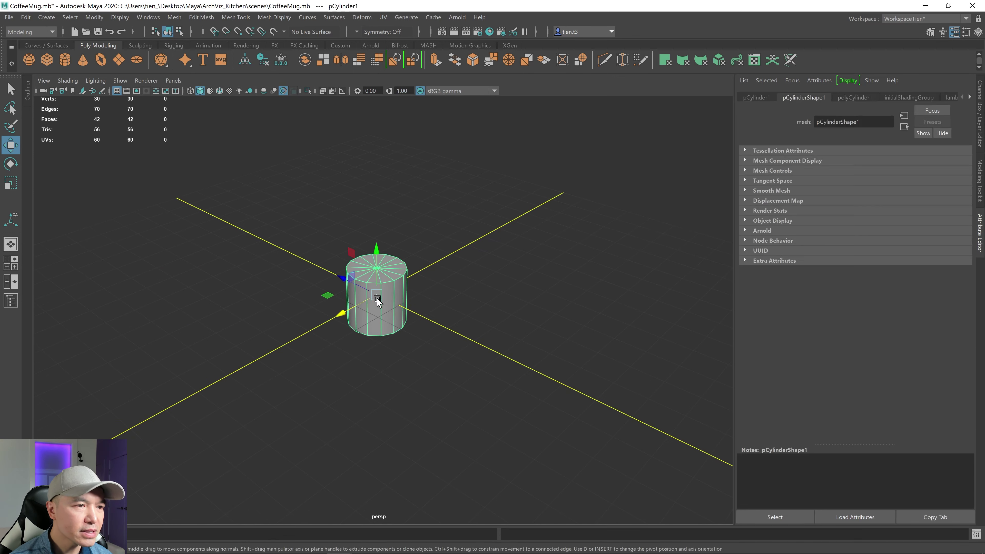
pyautogui.keyDown('alt'); pyautogui.moveTo(440, 357); pyautogui.dragTo(429, 333); pyautogui.keyUp('alt')
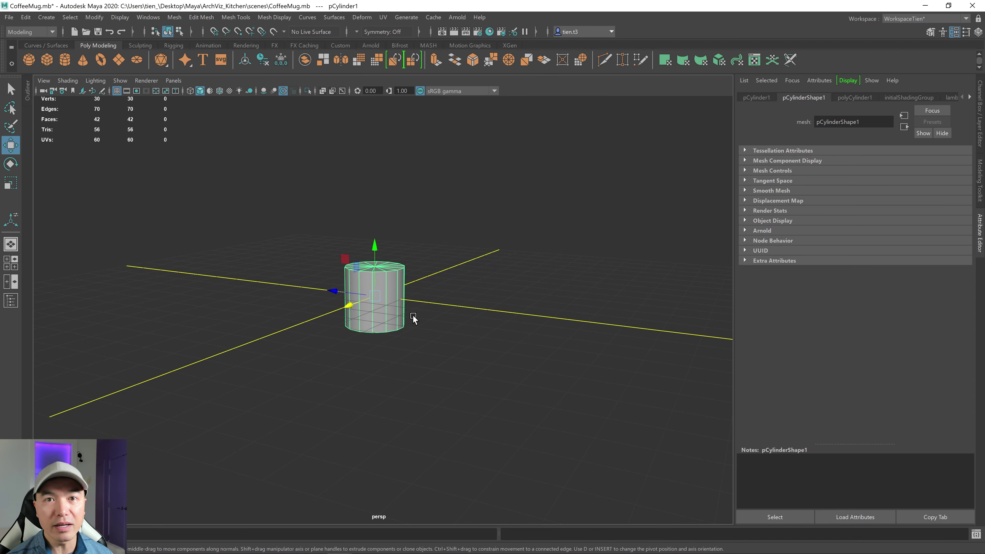
pyautogui.press('space')
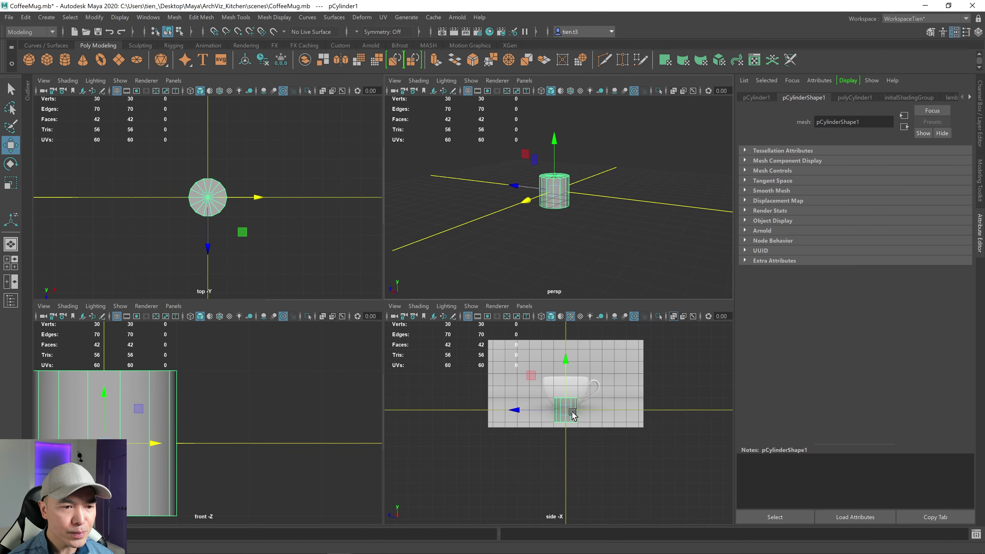
pyautogui.press('space')
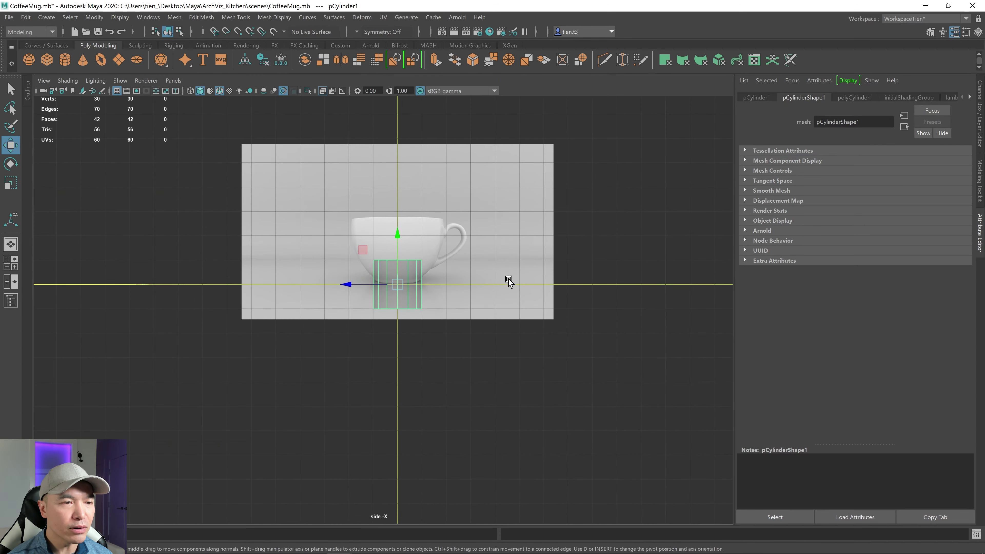
pyautogui.click(978, 227)
pyautogui.scroll(1, 593, 205)
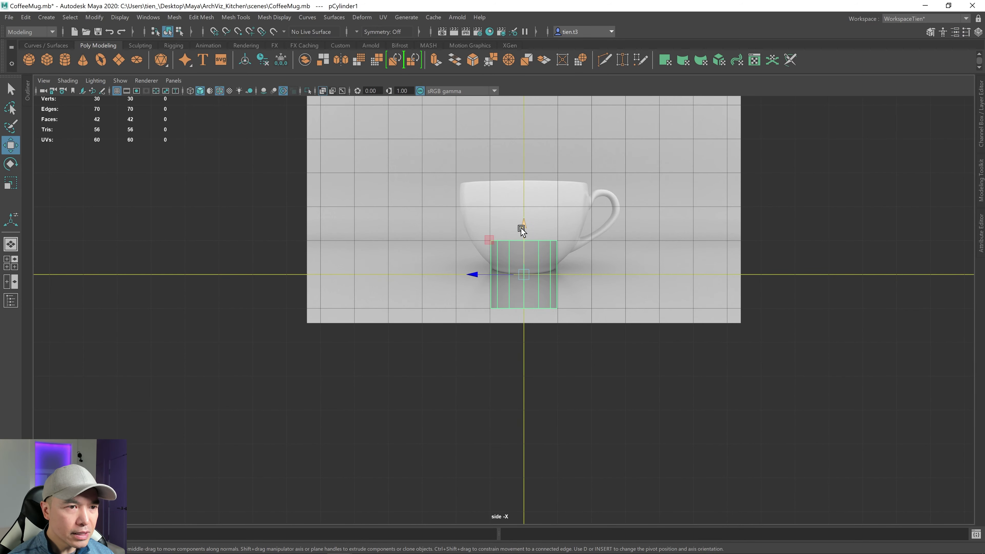
# - Move the cylinder straight up in the side view so it overlaps the upper part of the reference cup
pyautogui.moveTo(521, 228); pyautogui.dragTo(529, 159)
pyautogui.keyDown('alt'); pyautogui.moveTo(530, 161); pyautogui.dragTo(544, 202, button='middle'); pyautogui.keyUp('alt')
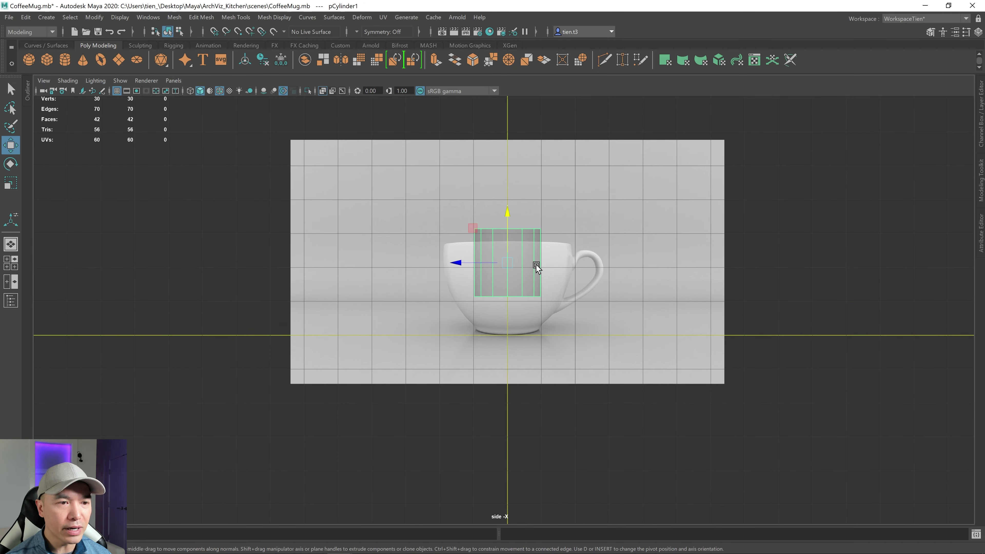
pyautogui.scroll(2, 531, 262)
pyautogui.click(689, 276)
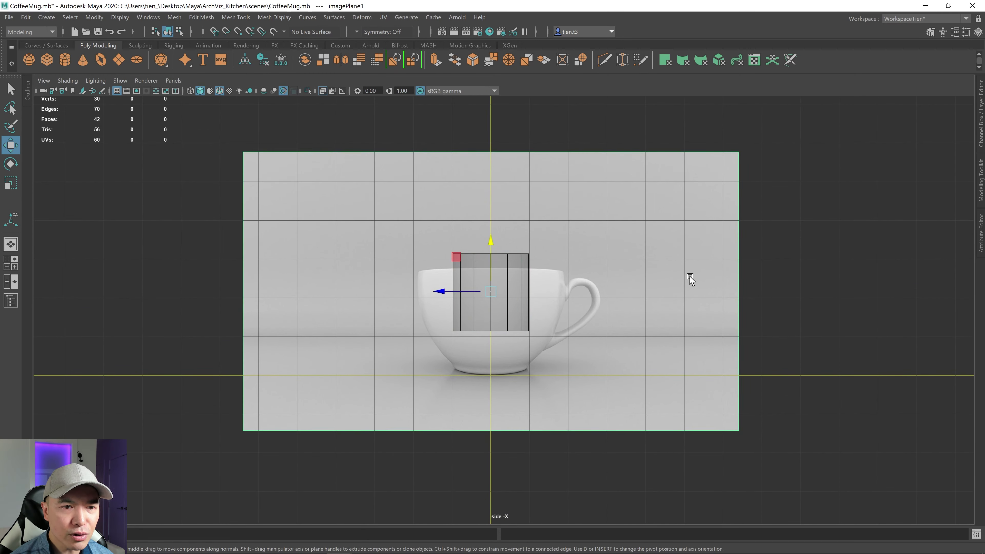
# - Move the cylinder's pivot straight down to the centre of its base
pyautogui.click(514, 296)
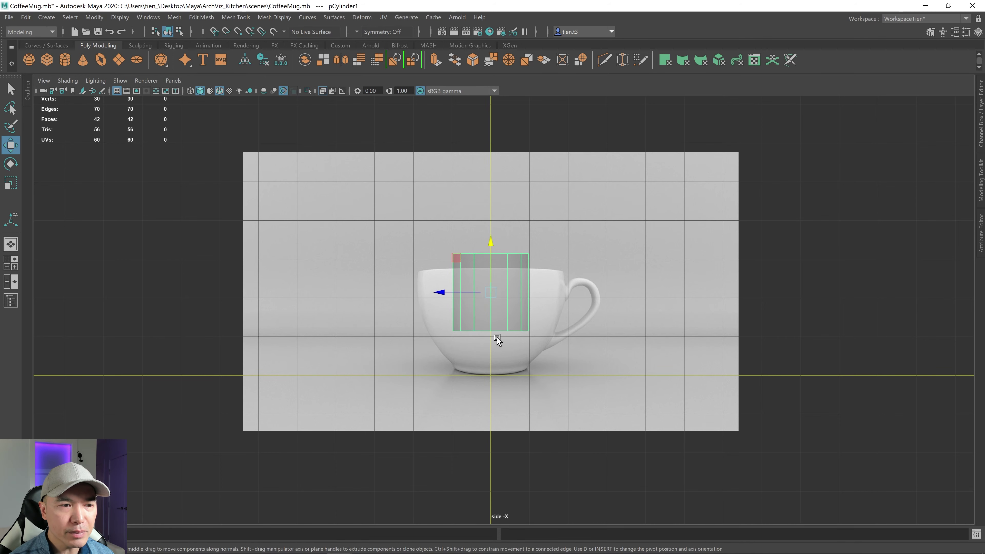
pyautogui.press('d')
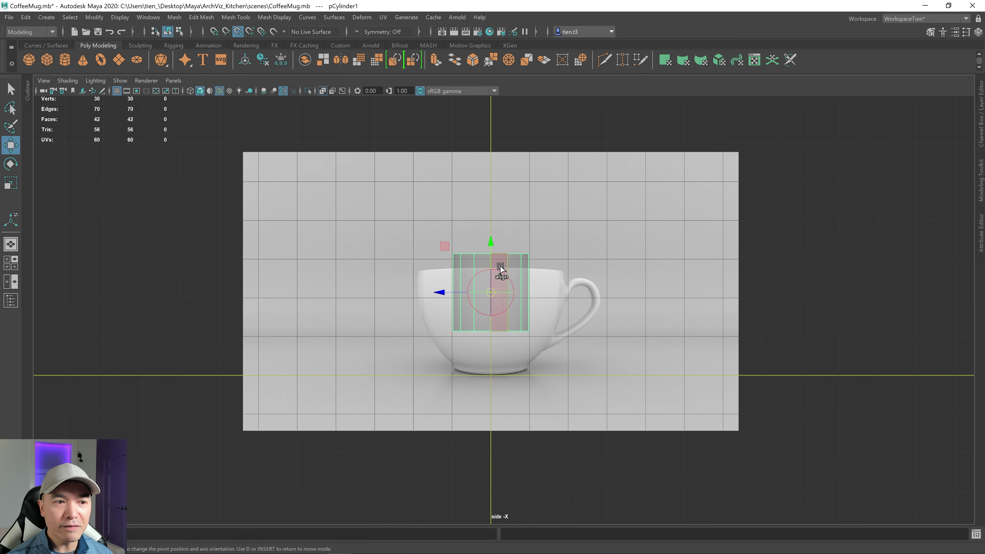
pyautogui.moveTo(491, 242); pyautogui.dragTo(494, 340)
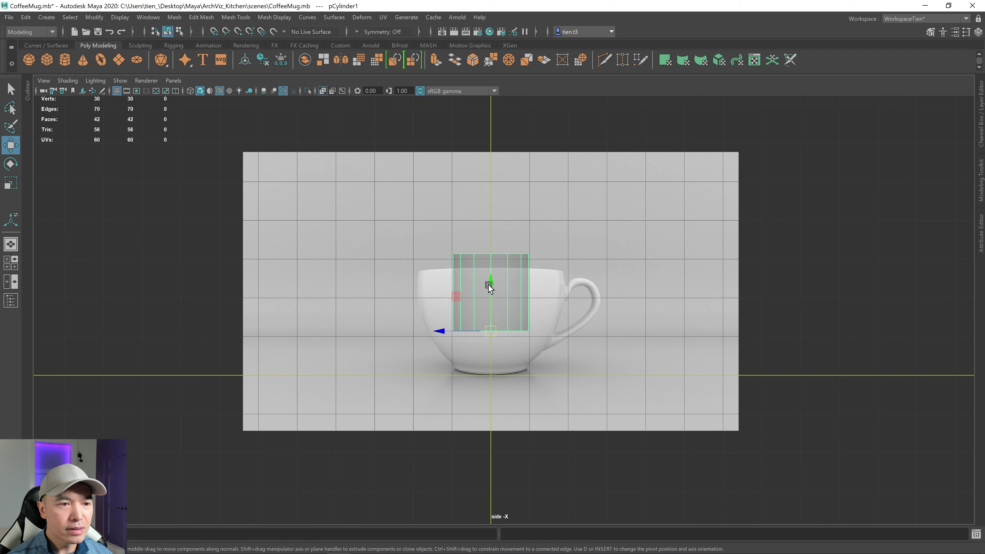
# - Lower the cylinder vertically with grid snapping so its base sits on the ground axis
pyautogui.click(490, 283)
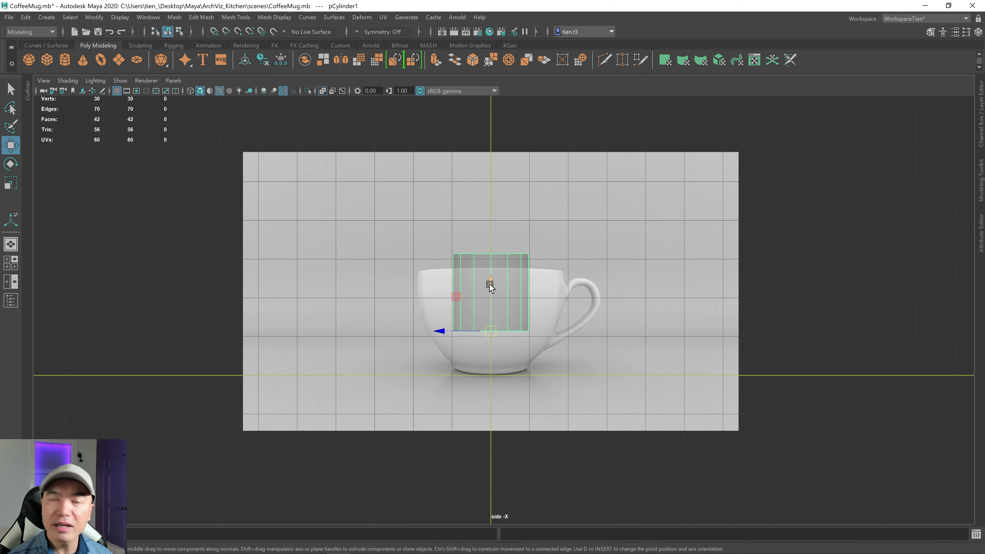
pyautogui.press('x')
pyautogui.moveTo(488, 283); pyautogui.dragTo(488, 366)
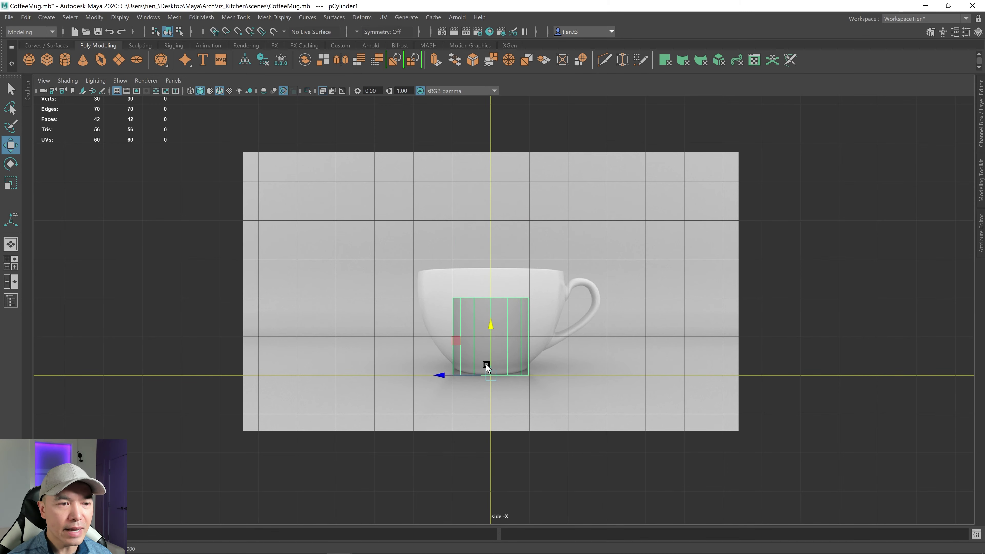
# - Scale the cylinder up from its base to about 1.925 in X and Z, matching the width of the reference cup's body
pyautogui.scroll(3, 500, 361)
pyautogui.press('r')
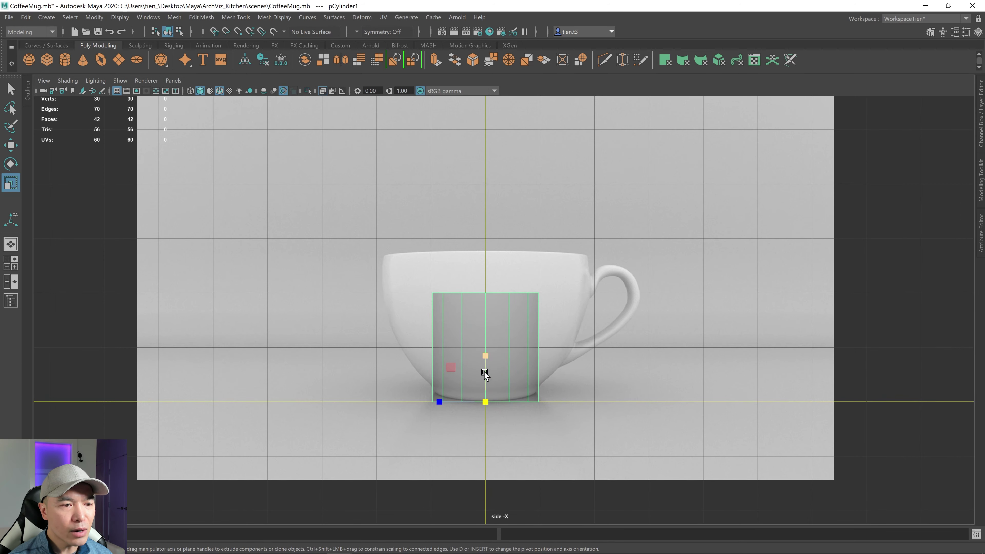
pyautogui.moveTo(486, 356)
pyautogui.mouseDown()
pyautogui.moveTo(486, 336)
pyautogui.moveTo(483, 357)
pyautogui.mouseUp()
pyautogui.moveTo(485, 401); pyautogui.dragTo(602, 359)
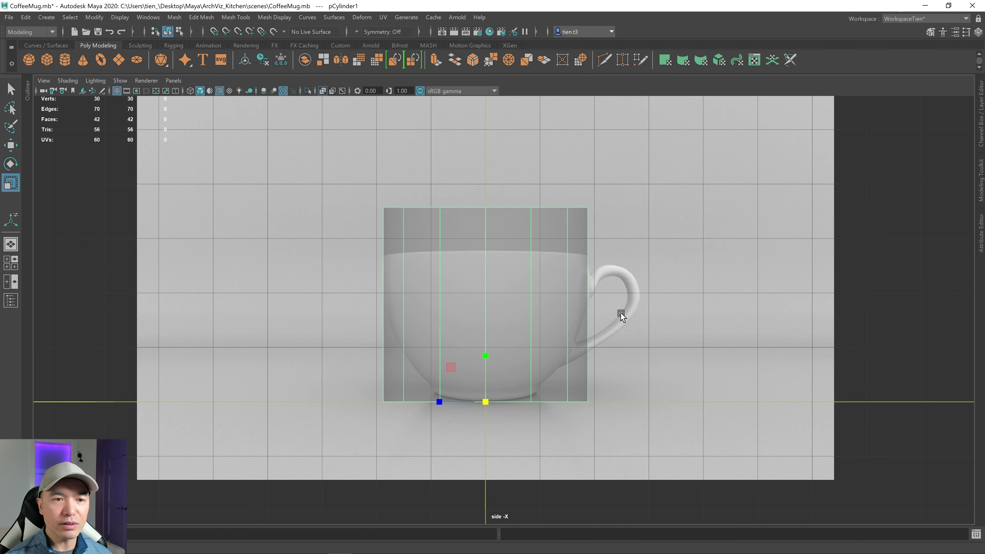
# - Try scaling the reference image plane vertically, and undo that scaling
pyautogui.click(711, 280)
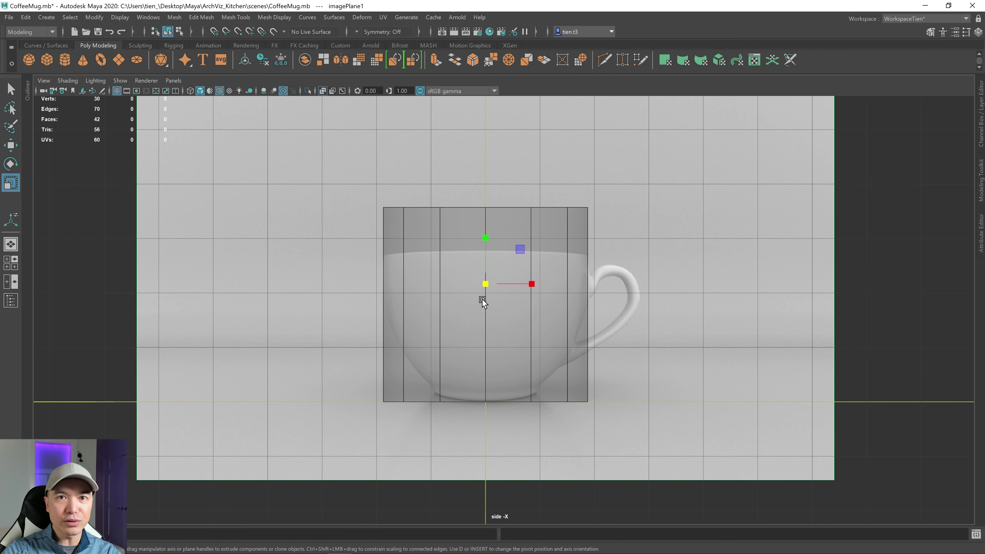
pyautogui.press('w')
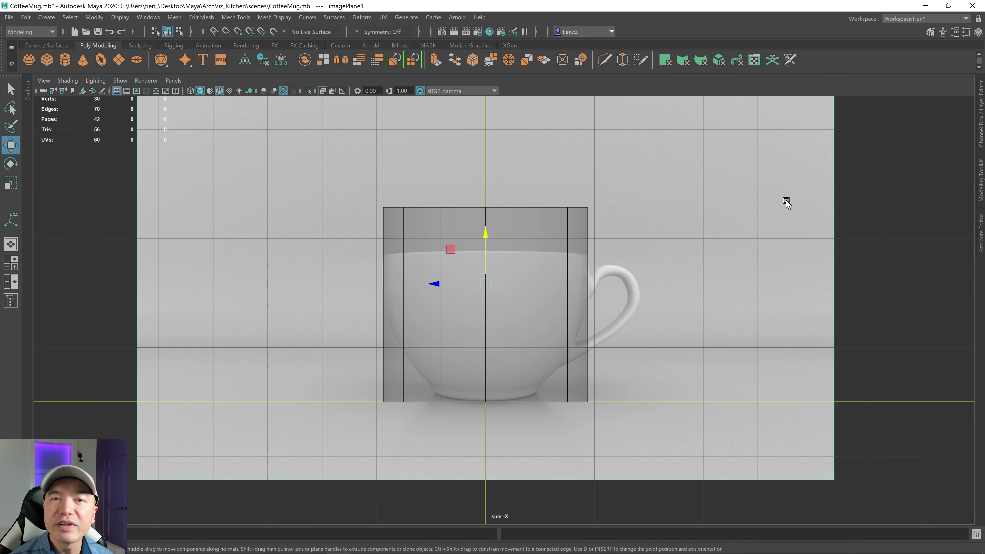
pyautogui.press('r')
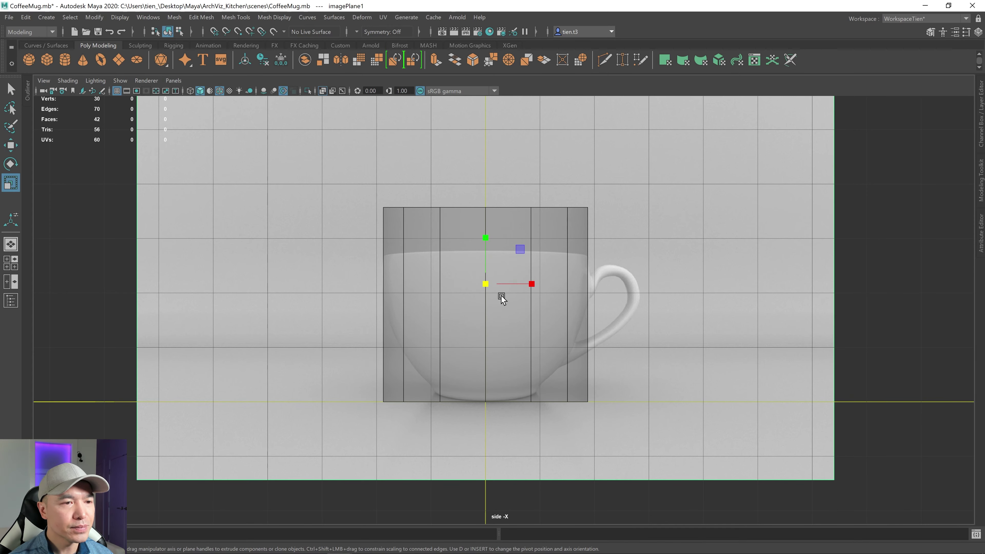
pyautogui.moveTo(485, 237); pyautogui.dragTo(487, 253)
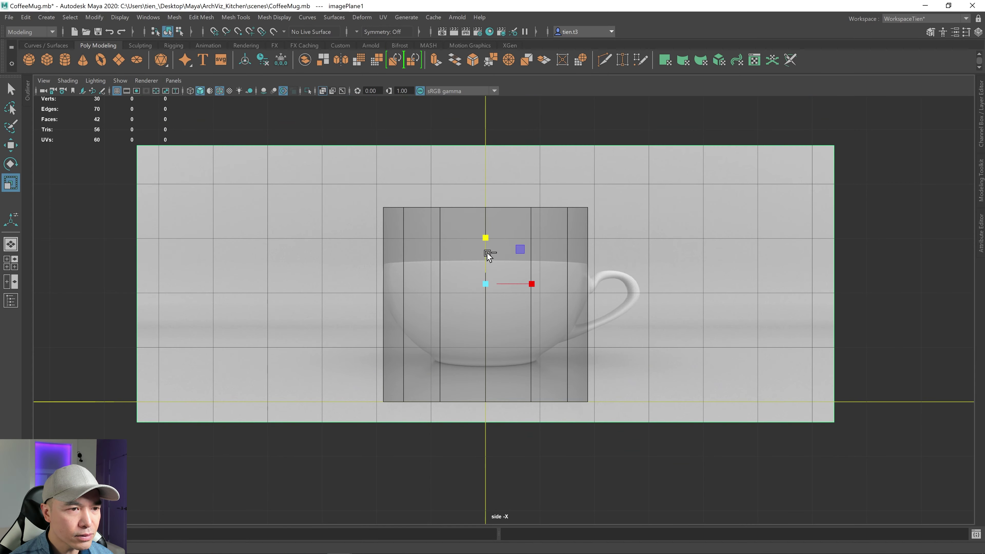
pyautogui.hotkey('ctrl', 'z')
# - Set CupRef_Layer's display type to Reference (R) so the reference image plane cannot be selected
pyautogui.scroll(-3, 675, 244)
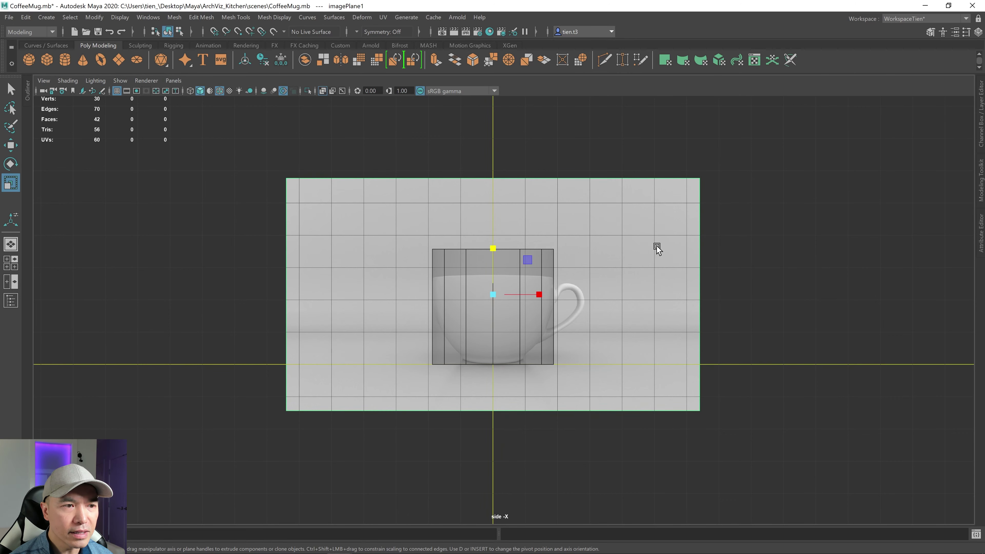
pyautogui.click(982, 121)
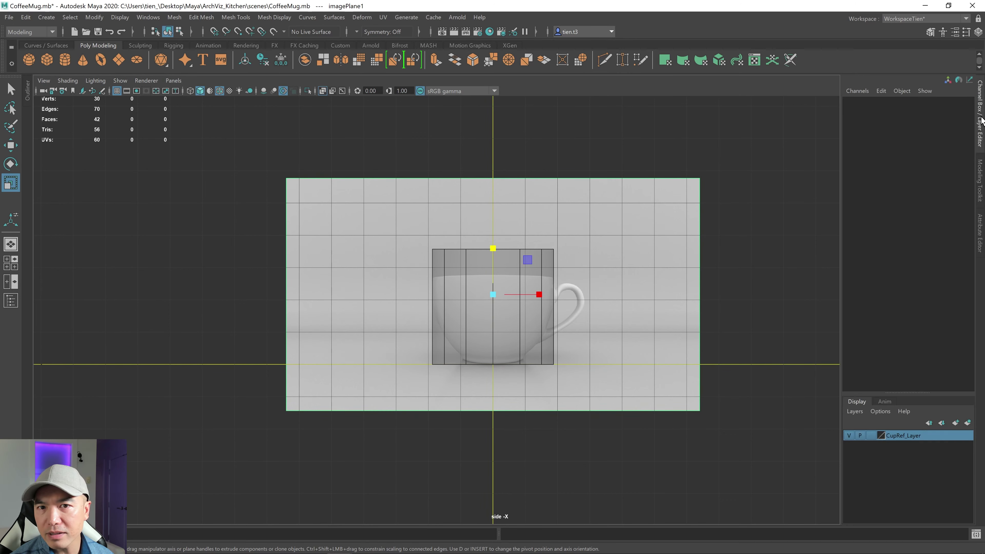
pyautogui.click(872, 435)
pyautogui.click(636, 315)
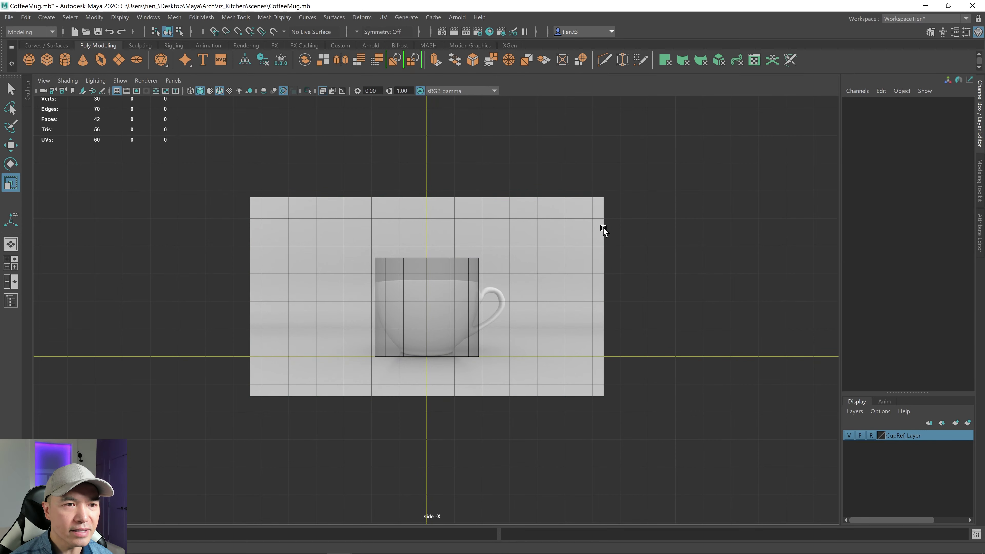
# - Scale the cylinder vertically to about 1.359 so its top edge lines up with the reference cup's rim
pyautogui.scroll(3, 558, 222)
pyautogui.keyDown('alt'); pyautogui.moveTo(556, 245); pyautogui.dragTo(556, 246, button='middle'); pyautogui.keyUp('alt')
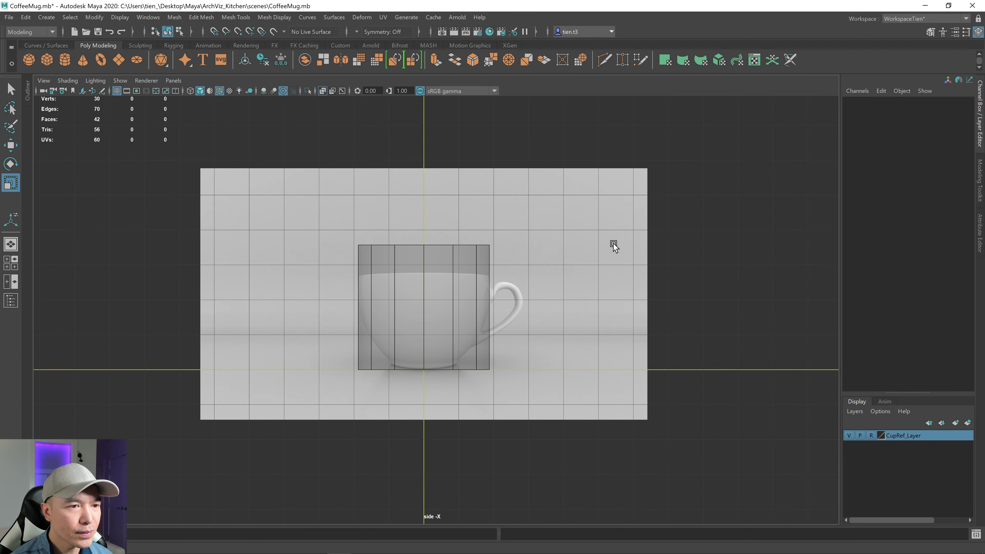
pyautogui.click(433, 301)
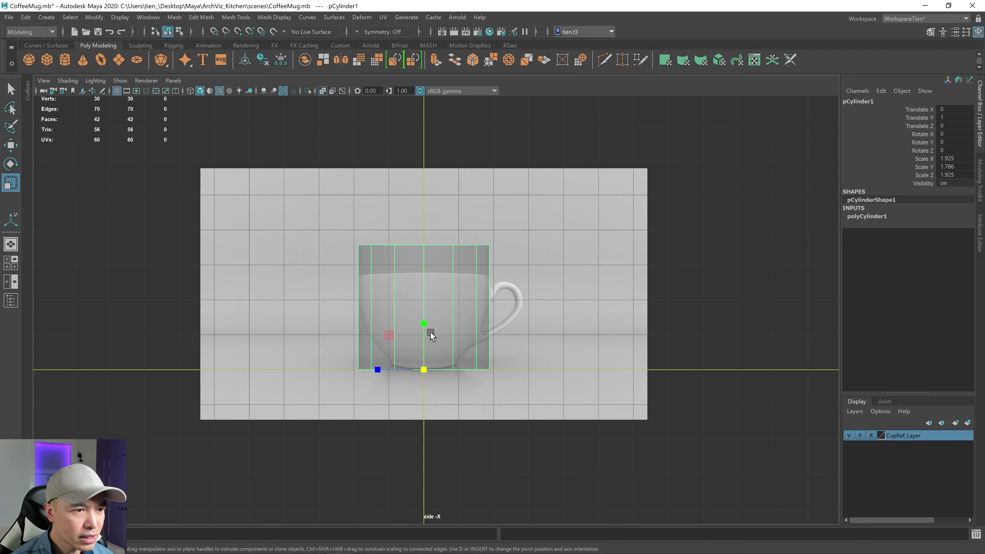
pyautogui.moveTo(424, 326); pyautogui.dragTo(424, 336)
pyautogui.scroll(5, 452, 321)
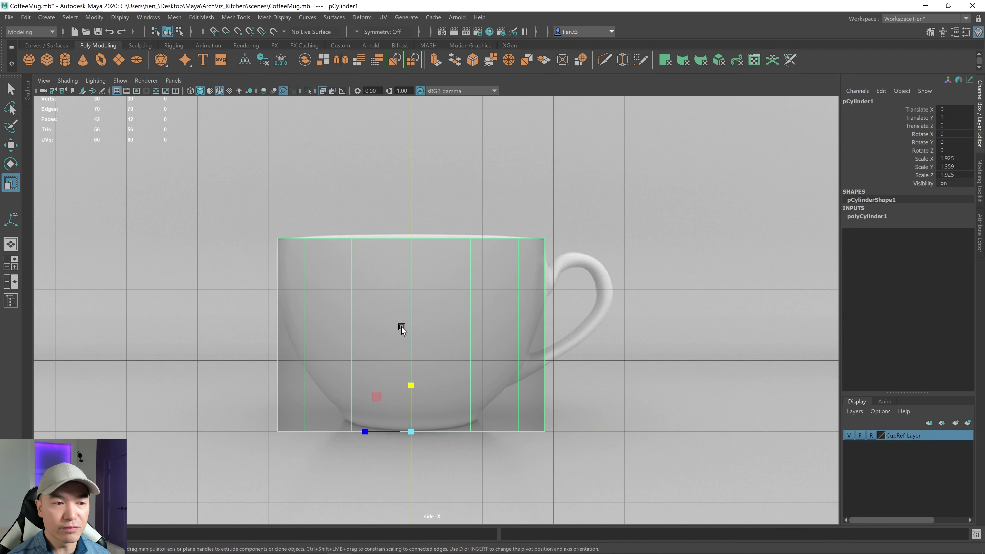
# - Scale the cylinder's bottom ring of vertices inward in the side view to match the base of the reference cup
pyautogui.moveTo(401, 268); pyautogui.dragTo(340, 268, button='right')
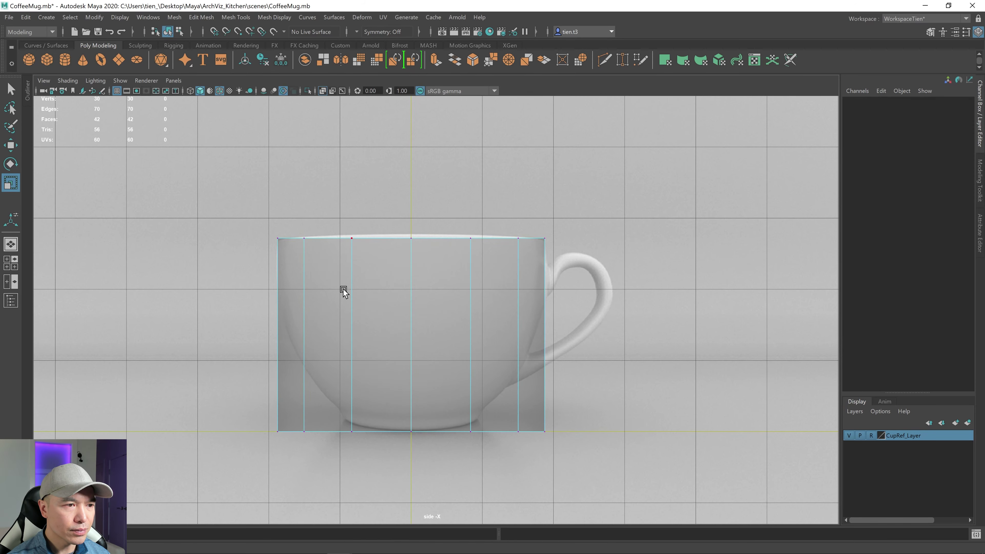
pyautogui.moveTo(207, 402); pyautogui.dragTo(601, 470)
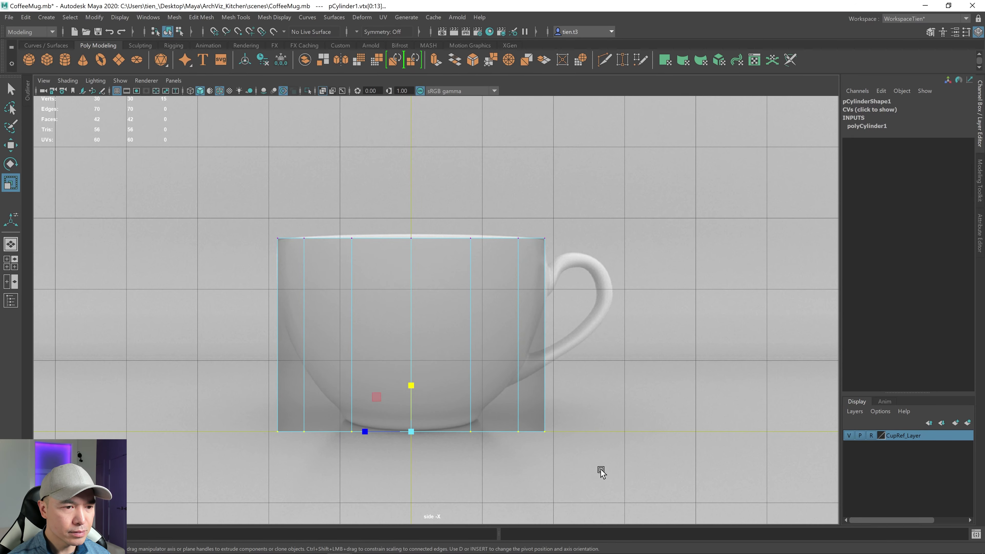
pyautogui.press('space')
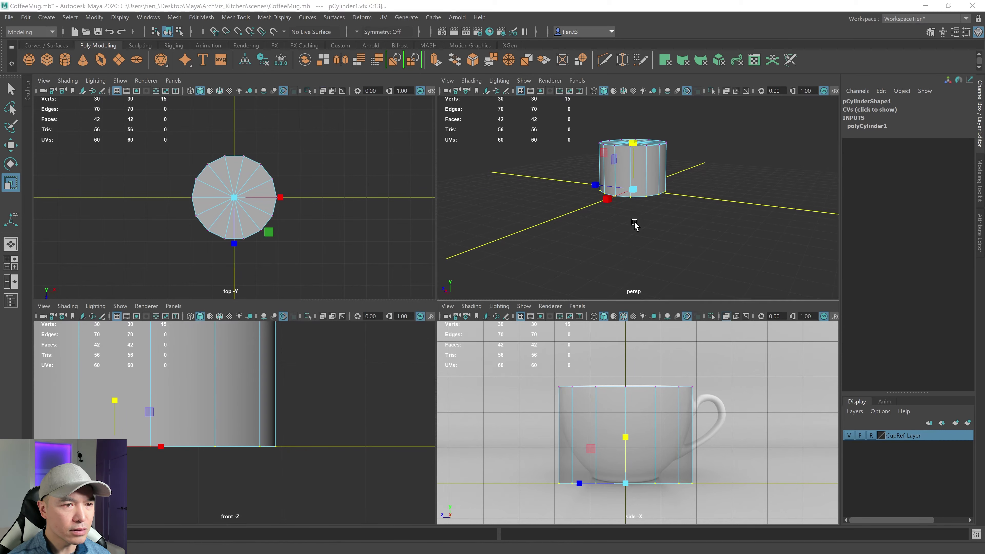
pyautogui.press('space')
pyautogui.keyDown('alt'); pyautogui.moveTo(638, 227); pyautogui.dragTo(541, 249); pyautogui.keyUp('alt')
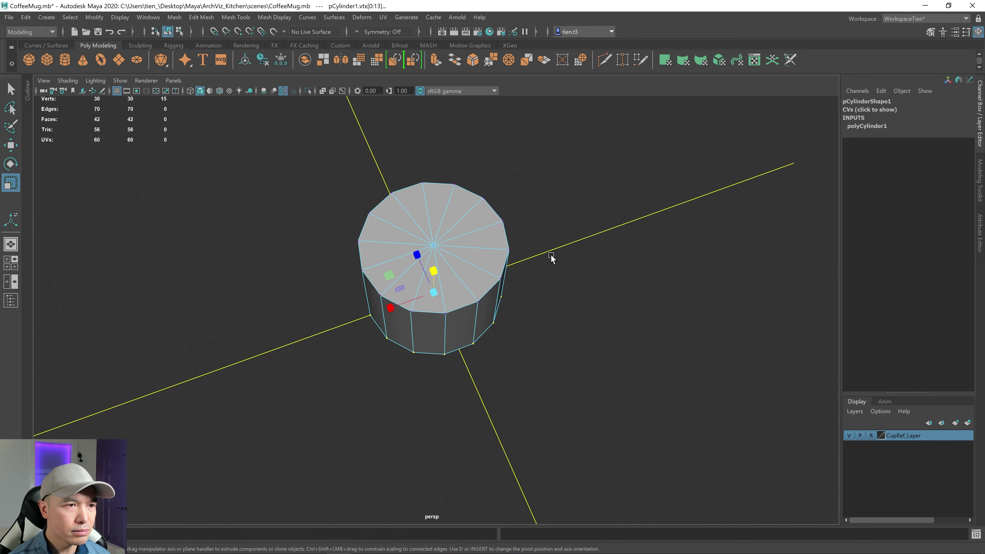
pyautogui.keyDown('alt'); pyautogui.moveTo(369, 330); pyautogui.dragTo(415, 309); pyautogui.keyUp('alt')
pyautogui.press('space')
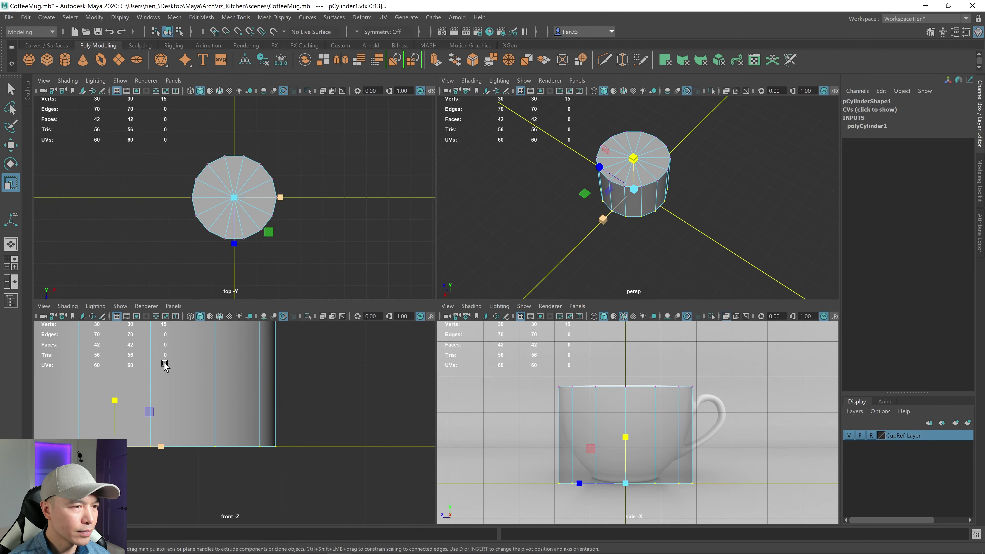
pyautogui.press('space')
pyautogui.press('space')
pyautogui.press('space')
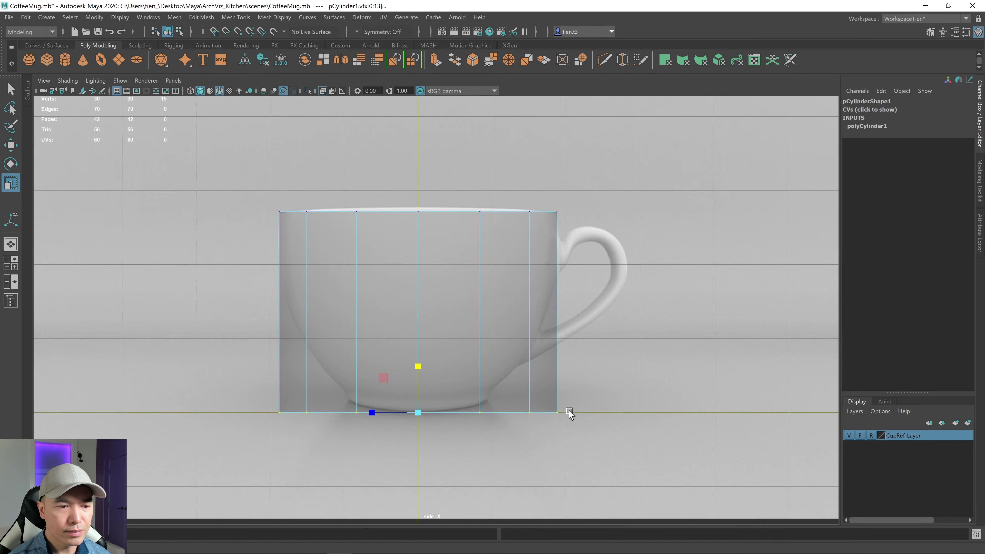
pyautogui.keyDown('alt'); pyautogui.moveTo(567, 412); pyautogui.dragTo(585, 297, button='middle'); pyautogui.keyUp('alt')
pyautogui.moveTo(471, 327); pyautogui.dragTo(362, 331)
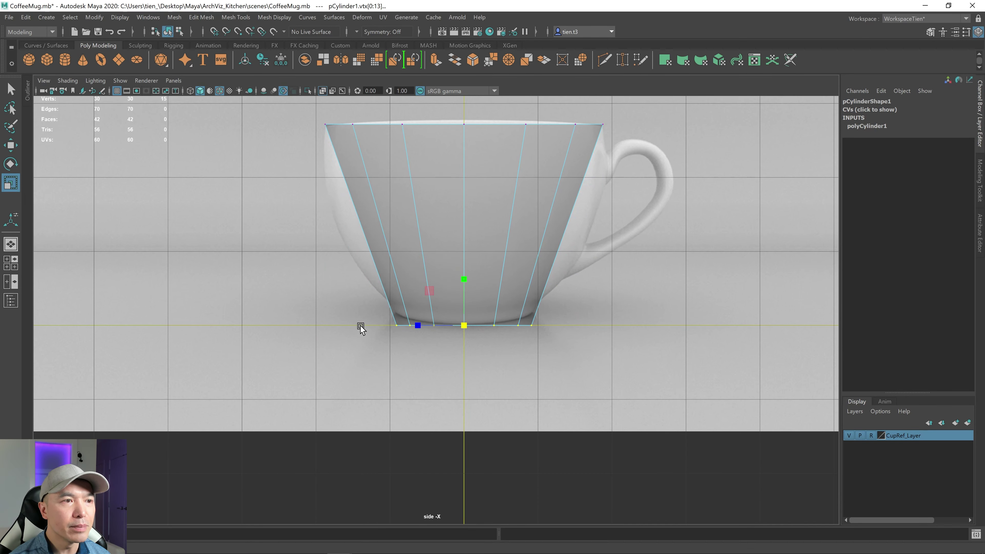
pyautogui.press('q')
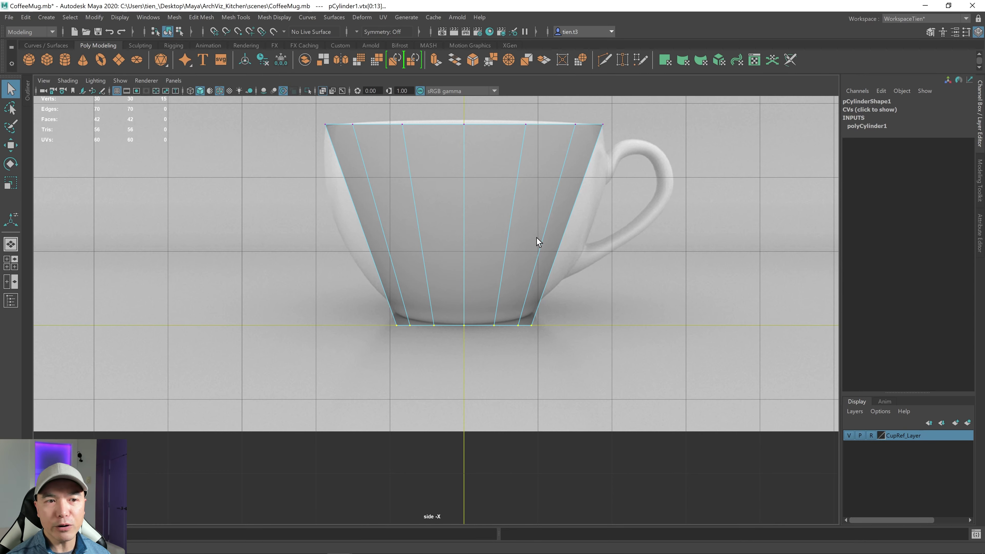
pyautogui.keyDown('shift'); pyautogui.moveTo(537, 181); pyautogui.dragTo(442, 180, button='right'); pyautogui.keyUp('shift')
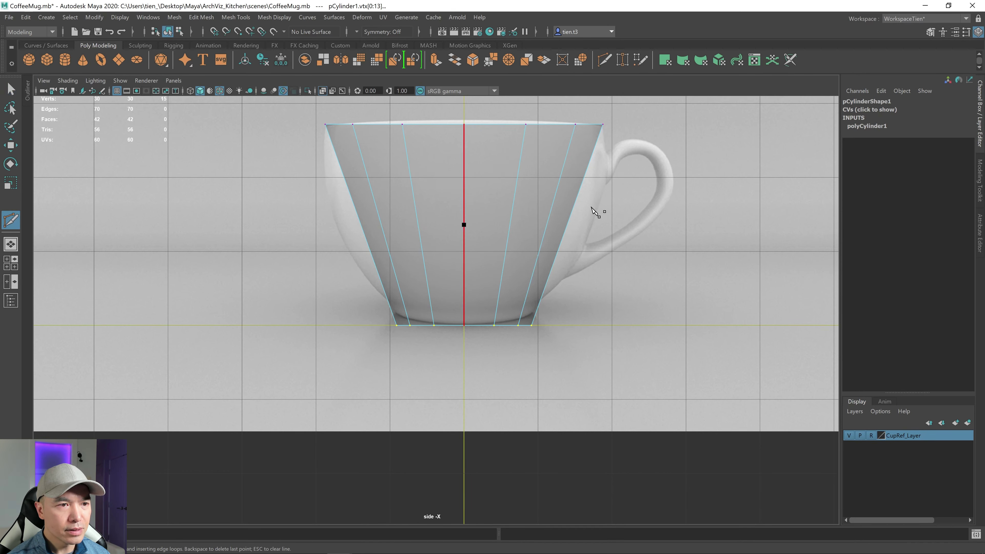
pyautogui.keyDown('ctrl'); pyautogui.click(541, 217); pyautogui.keyUp('ctrl')
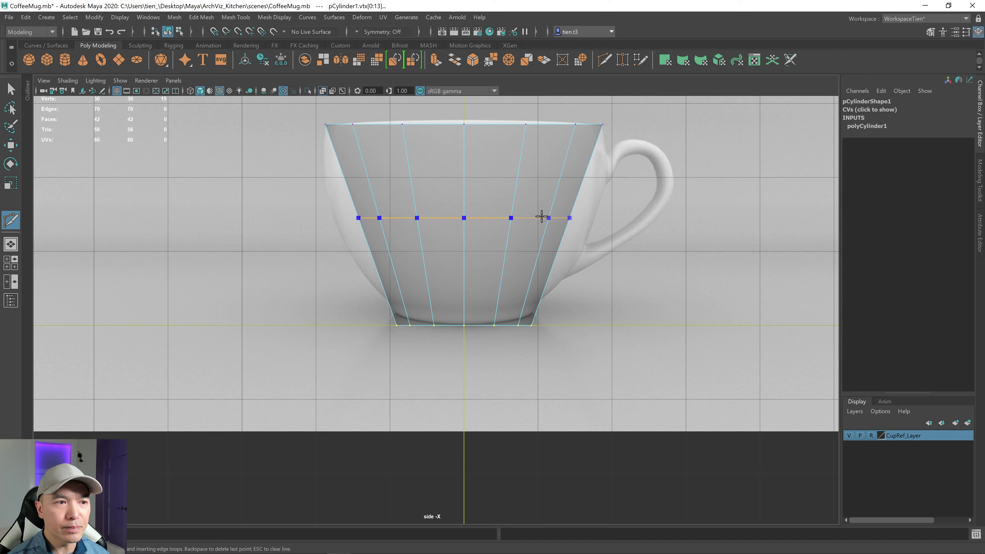
pyautogui.press('q')
pyautogui.moveTo(543, 209); pyautogui.dragTo(580, 221, button='right')
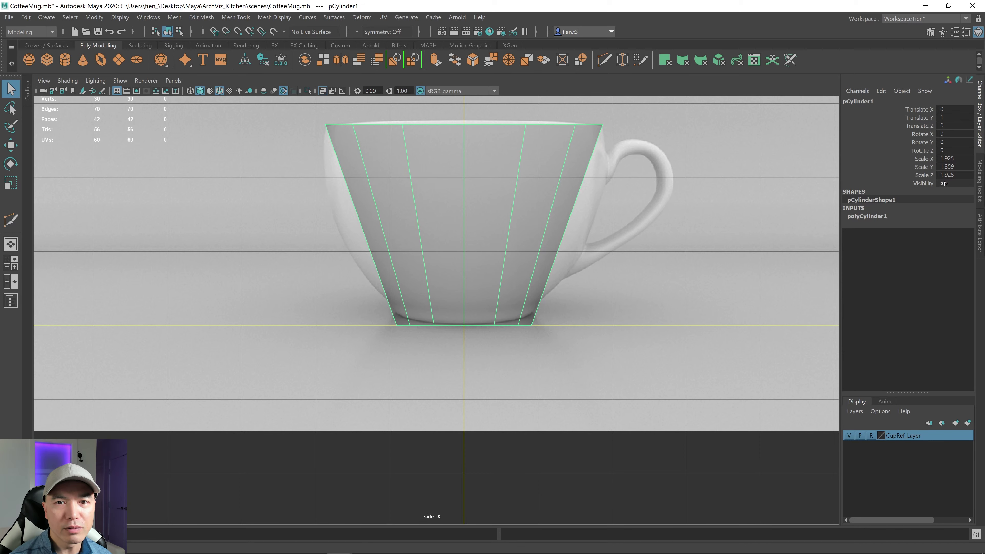
# - Collapse the sidebar to widen the viewport, and insert a horizontal edge loop around the cylinder's mid-height with Multi-Cut
pyautogui.click(980, 179)
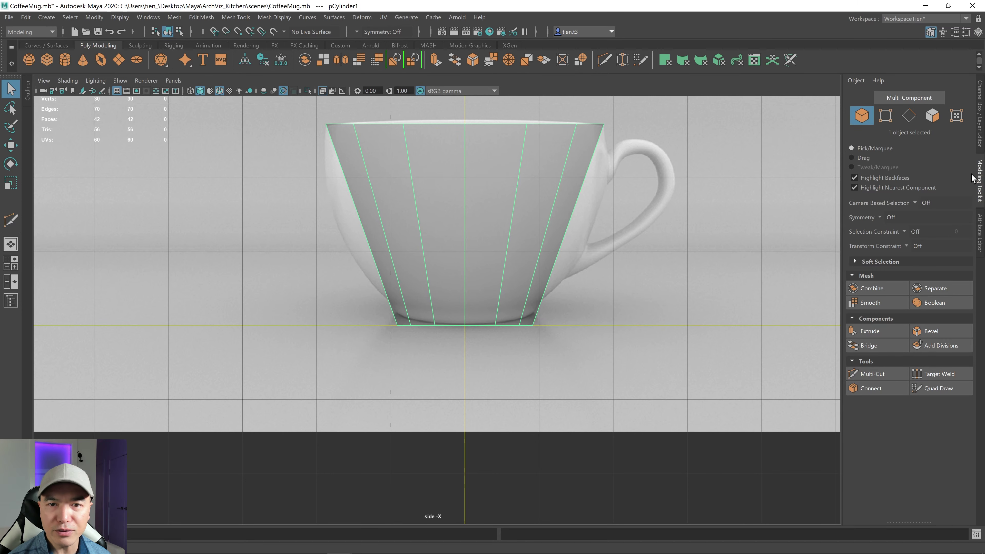
pyautogui.click(983, 181)
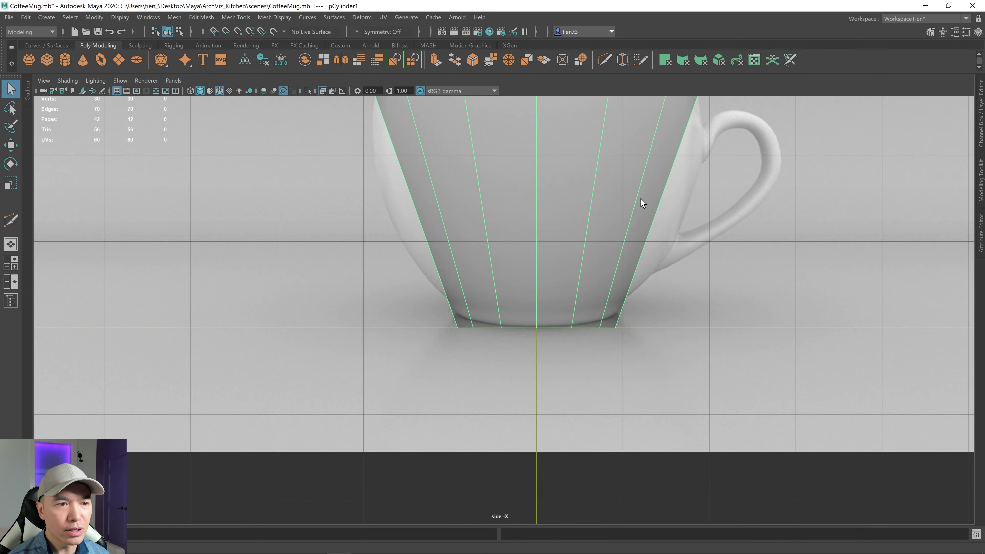
pyautogui.keyDown('alt'); pyautogui.moveTo(641, 198); pyautogui.dragTo(566, 293, button='middle'); pyautogui.keyUp('alt')
pyautogui.keyDown('shift'); pyautogui.moveTo(526, 226); pyautogui.dragTo(428, 220, button='right'); pyautogui.keyUp('shift')
pyautogui.click(468, 185)
pyautogui.press('Escape')
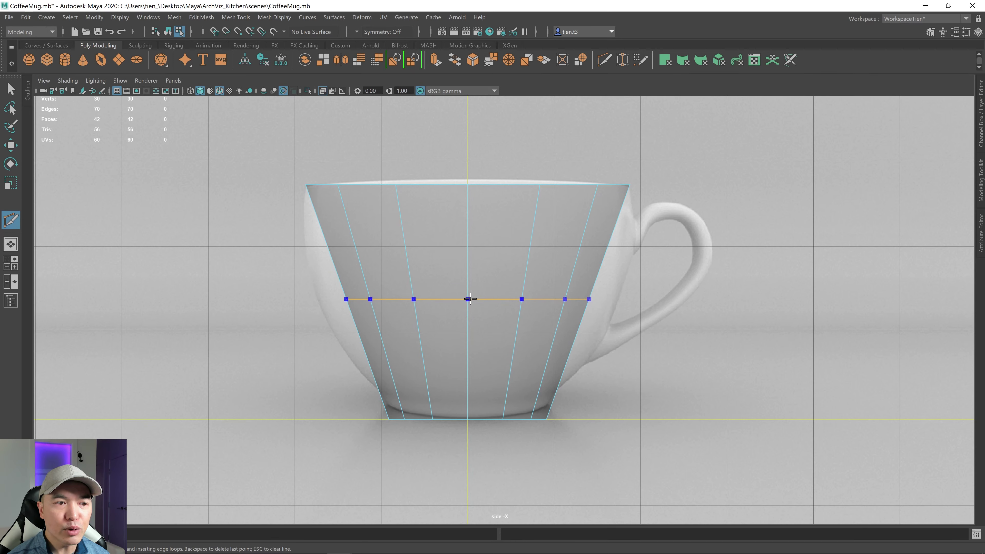
pyautogui.keyDown('ctrl'); pyautogui.click(465, 301); pyautogui.keyUp('ctrl')
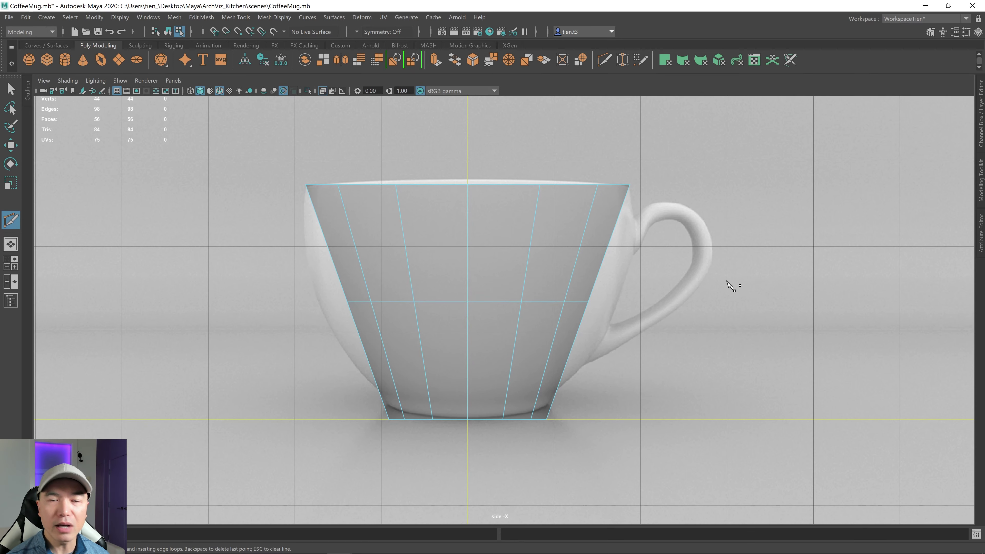
pyautogui.press('q')
pyautogui.moveTo(572, 250); pyautogui.dragTo(589, 201, button='right')
# - Scale the middle edge loop outward uniformly to follow the reference cup's body, and check the shape in smooth preview
pyautogui.keyDown('shift'); pyautogui.moveTo(537, 260); pyautogui.dragTo(536, 255, button='right'); pyautogui.keyUp('shift')
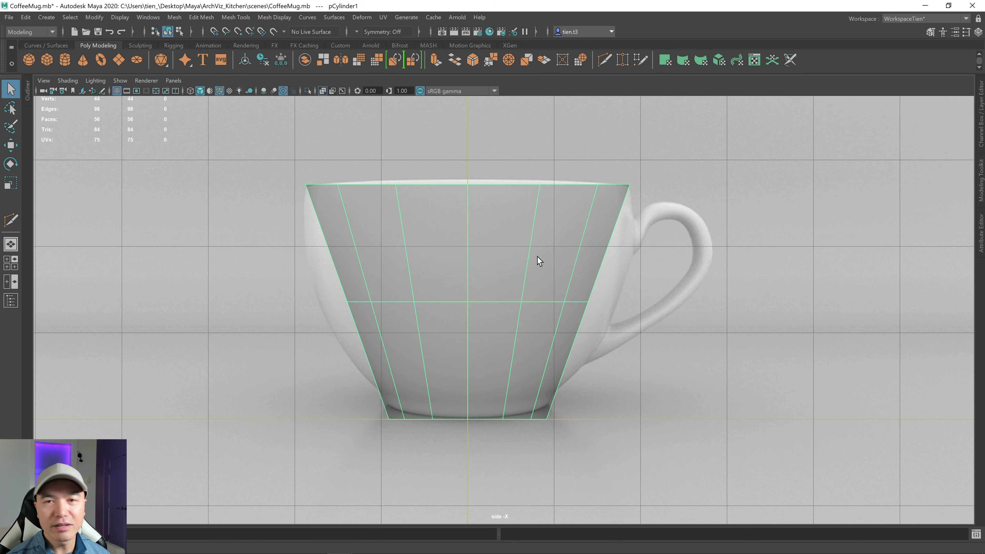
pyautogui.moveTo(536, 257); pyautogui.dragTo(535, 227, button='right')
pyautogui.doubleClick(502, 303)
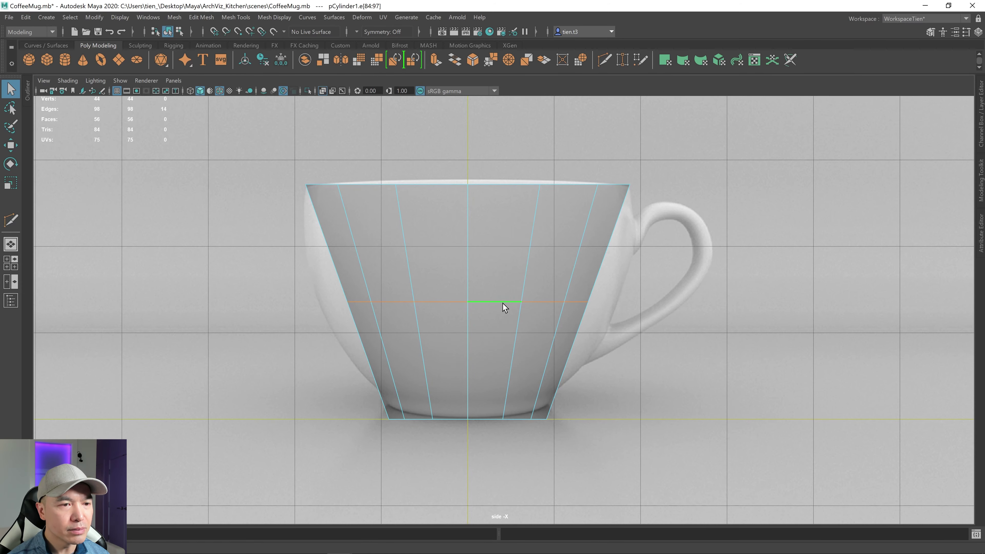
pyautogui.press('r')
pyautogui.moveTo(468, 302); pyautogui.dragTo(512, 295)
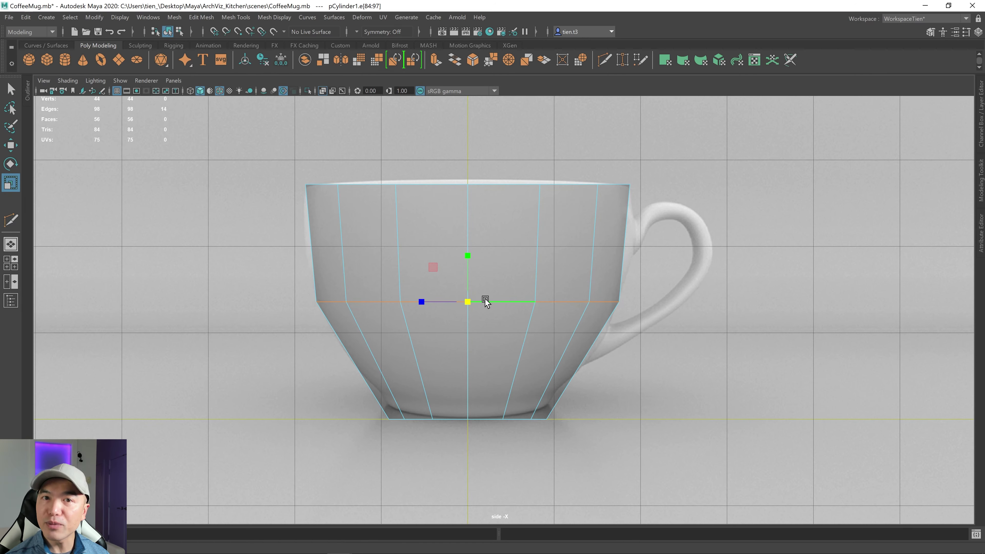
pyautogui.press('3')
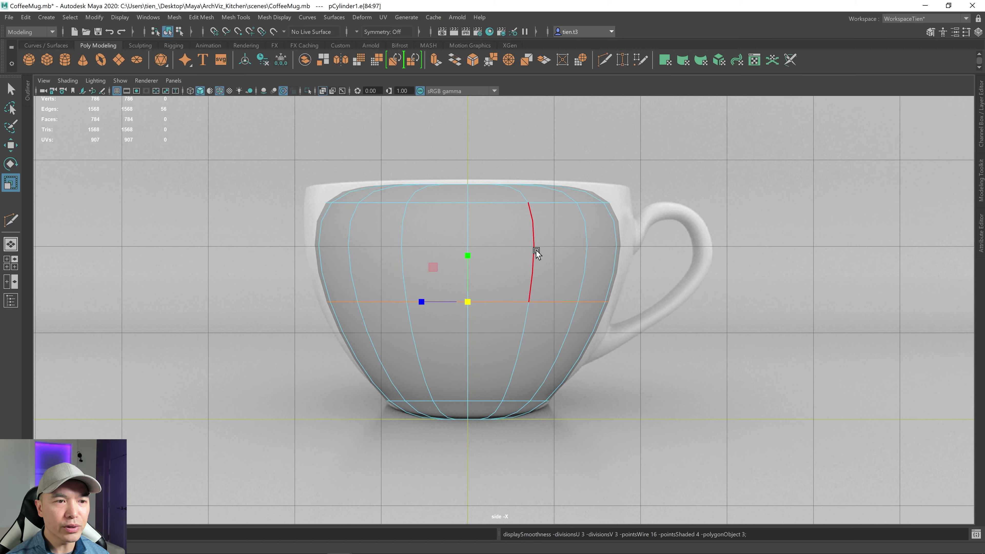
pyautogui.press('space')
pyautogui.press('space')
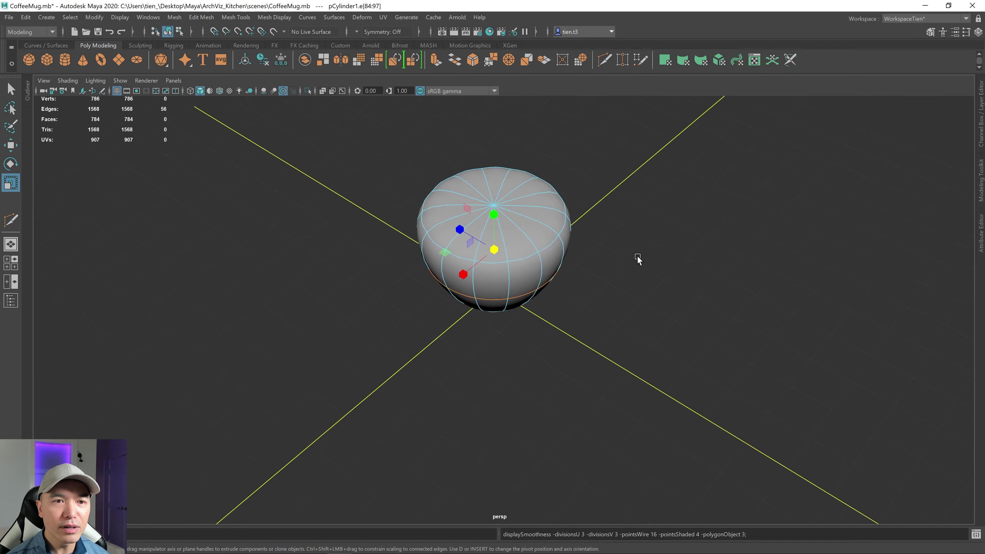
pyautogui.keyDown('alt'); pyautogui.moveTo(638, 259); pyautogui.dragTo(640, 253); pyautogui.keyUp('alt')
pyautogui.press('1')
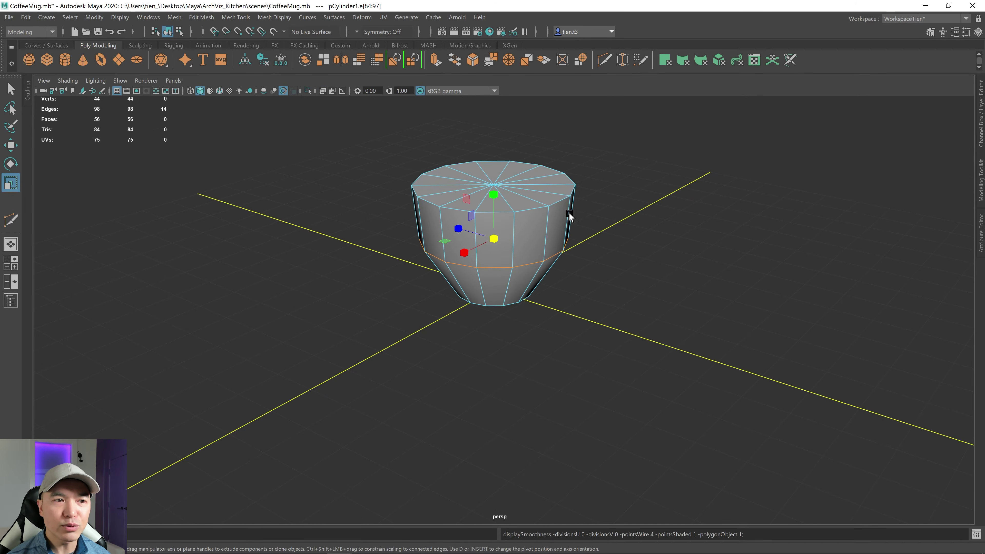
# - Select all the triangular faces capping the cup's top and delete them to open the cup
pyautogui.keyDown('alt'); pyautogui.moveTo(570, 216); pyautogui.dragTo(558, 254); pyautogui.keyUp('alt')
pyautogui.press('q')
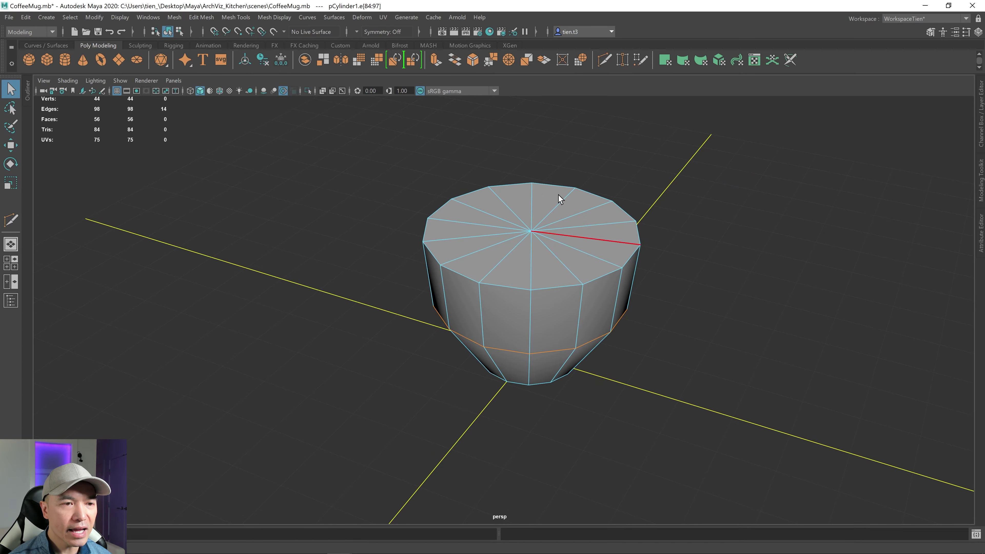
pyautogui.moveTo(563, 202); pyautogui.dragTo(556, 231, button='right')
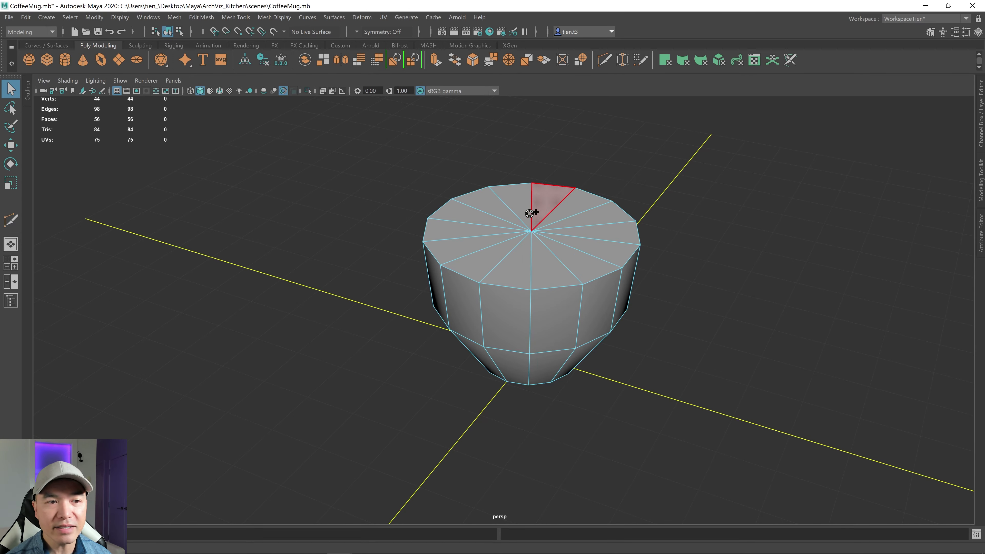
pyautogui.moveTo(530, 213)
pyautogui.mouseDown()
pyautogui.moveTo(504, 268)
pyautogui.moveTo(560, 211)
pyautogui.moveTo(561, 255)
pyautogui.mouseUp()
pyautogui.press('Delete')
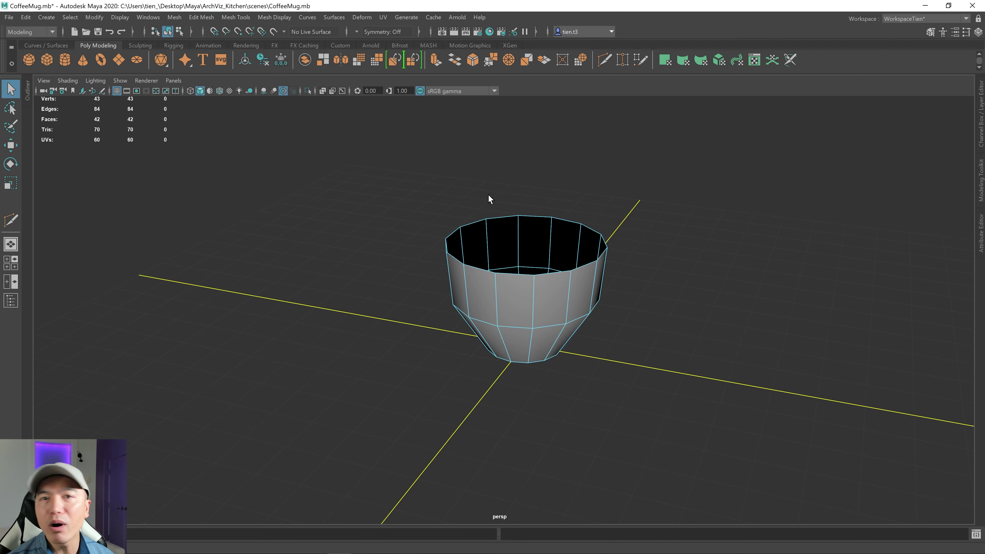
# - Examine the open cup's smoothed shape in perspective and its smoothed and unsmoothed outlines against the reference in the side view
pyautogui.keyDown('alt'); pyautogui.moveTo(470, 224); pyautogui.dragTo(527, 278); pyautogui.keyUp('alt')
pyautogui.press('3')
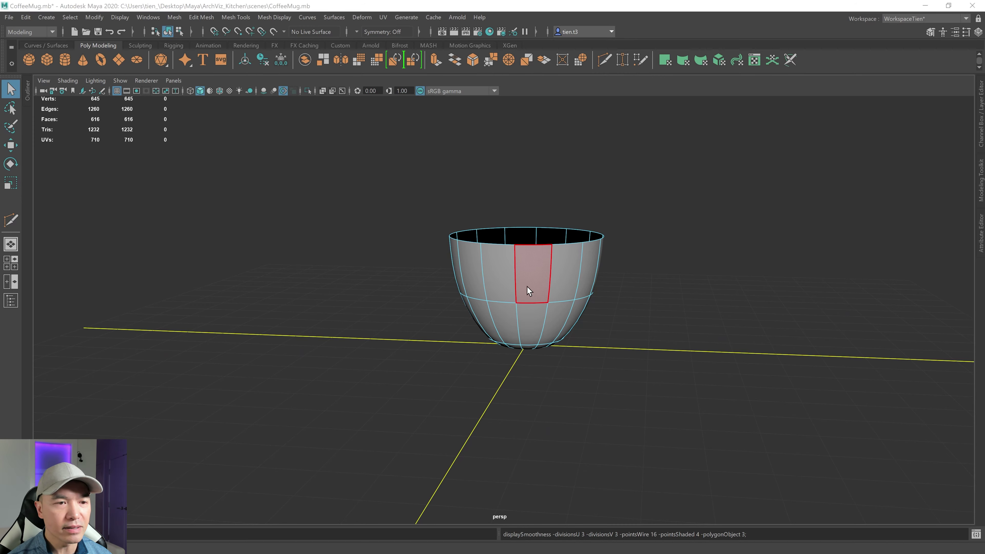
pyautogui.press('space')
pyautogui.press('space')
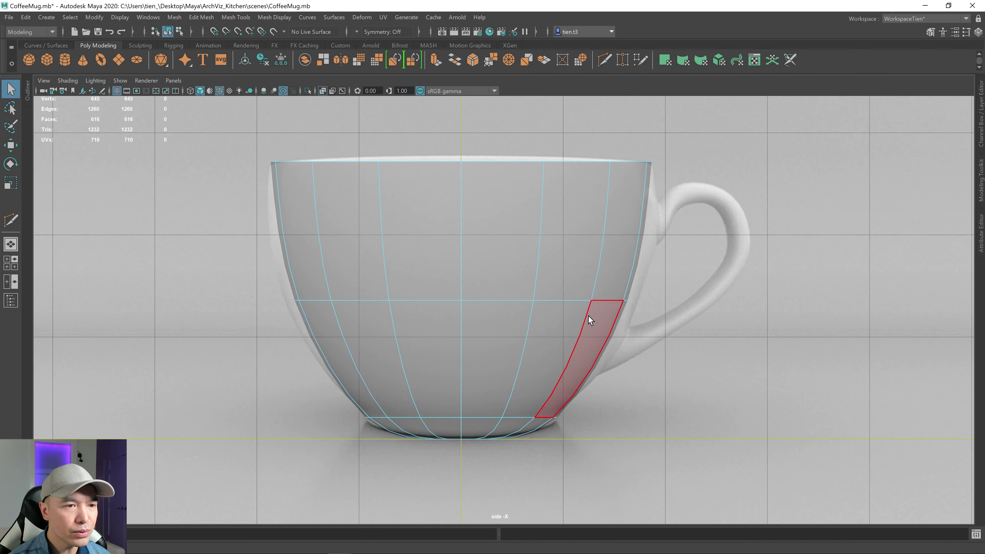
pyautogui.press('1')
pyautogui.keyDown('alt'); pyautogui.moveTo(538, 346); pyautogui.dragTo(533, 362, button='middle'); pyautogui.keyUp('alt')
pyautogui.keyDown('alt'); pyautogui.moveTo(533, 363); pyautogui.dragTo(530, 351); pyautogui.keyUp('alt')
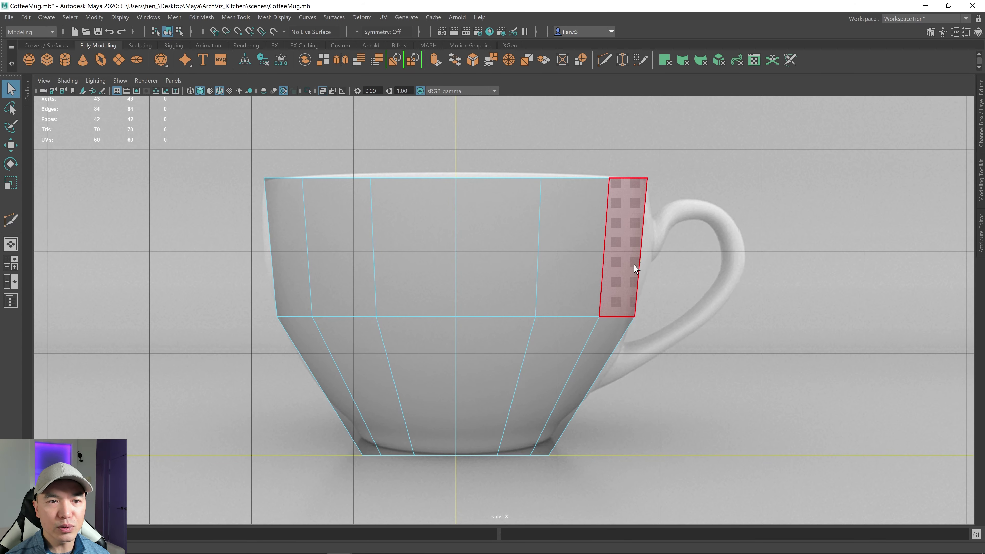
pyautogui.click(271, 272)
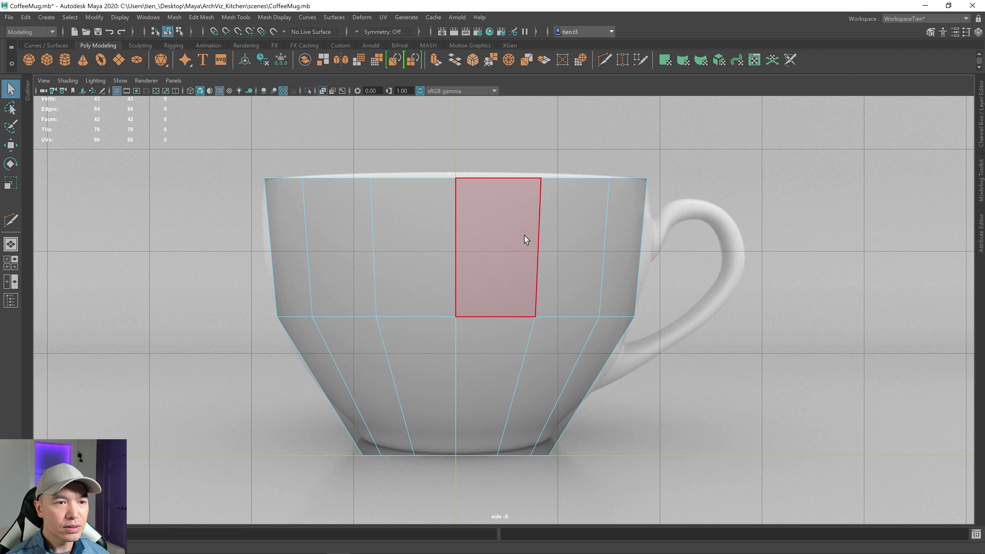
pyautogui.moveTo(512, 223); pyautogui.dragTo(546, 201, button='right')
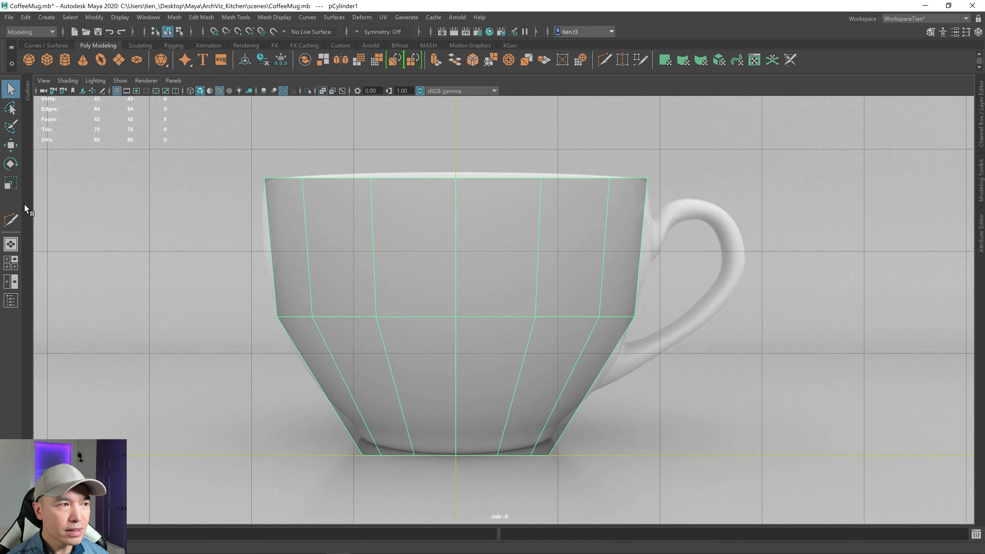
pyautogui.click(10, 224)
pyautogui.click(455, 317)
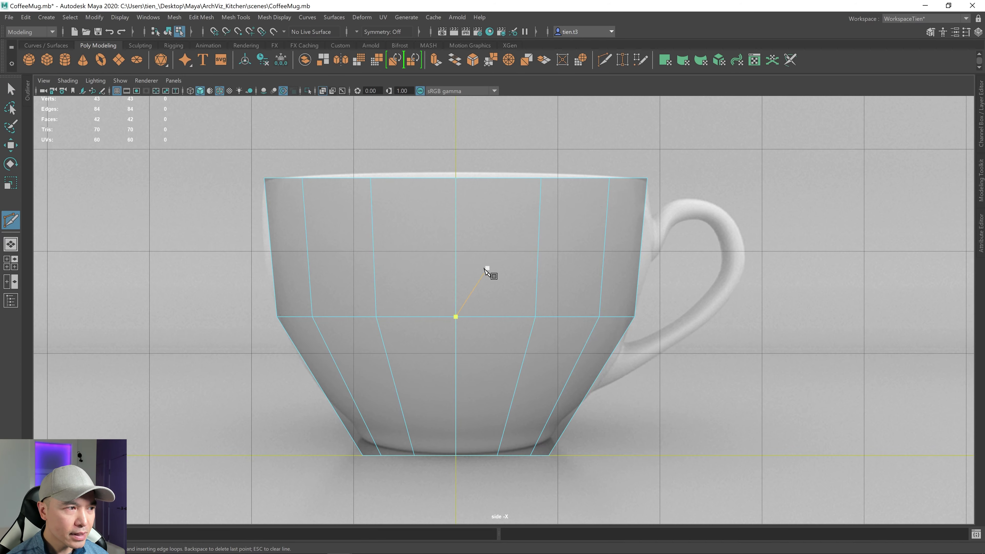
pyautogui.press('Escape')
pyautogui.press('ctrl')
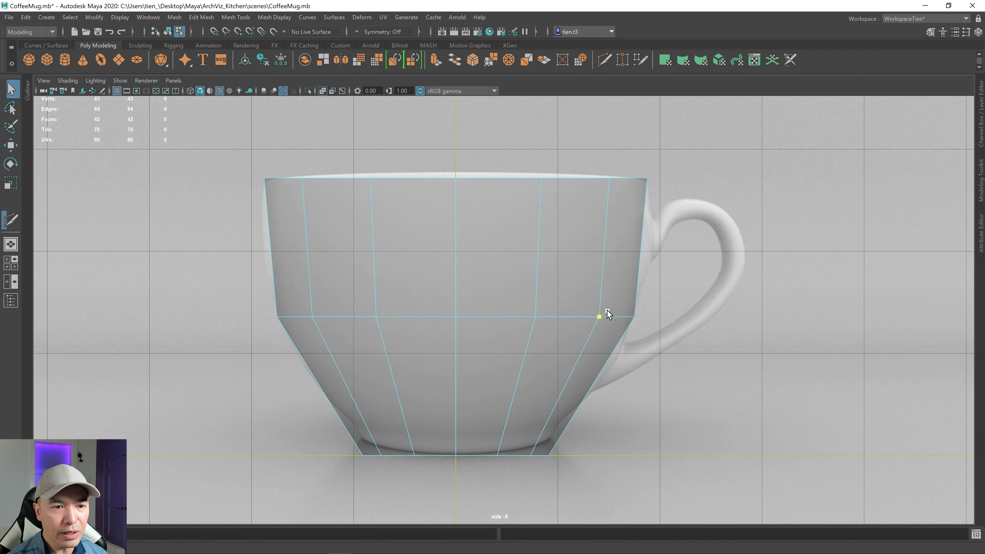
pyautogui.press('q')
# - Bevel the cup's middle edge loop into two horizontal loops and reduce the bevel fraction to bring them closer together
pyautogui.moveTo(548, 283); pyautogui.dragTo(552, 224, button='right')
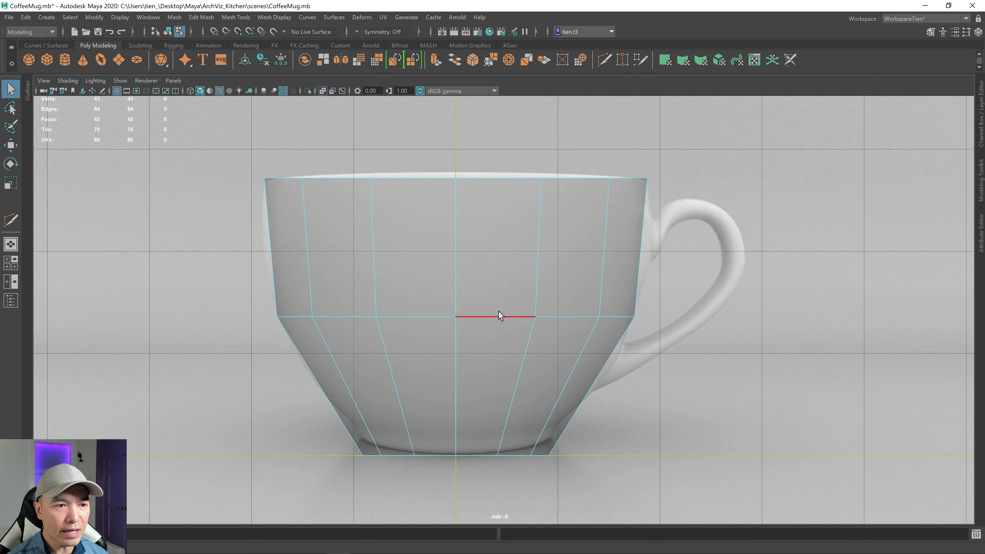
pyautogui.doubleClick(497, 316)
pyautogui.keyDown('shift'); pyautogui.moveTo(510, 258); pyautogui.dragTo(561, 260, button='right'); pyautogui.keyUp('shift')
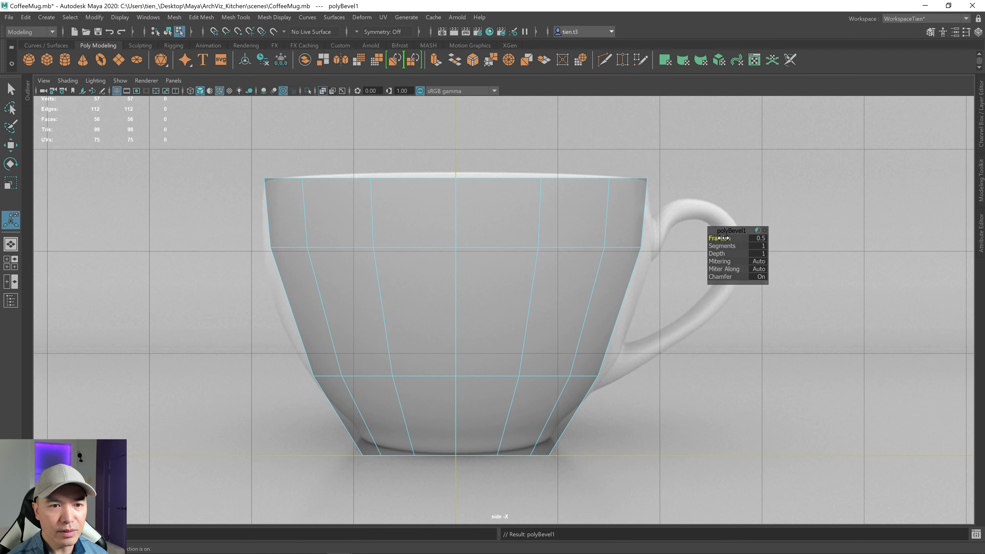
pyautogui.moveTo(723, 238); pyautogui.dragTo(643, 249)
# - Move the upper of the two beveled edge loops up along the cup's body
pyautogui.moveTo(588, 254); pyautogui.dragTo(586, 224, button='right')
pyautogui.doubleClick(505, 290)
pyautogui.press('w')
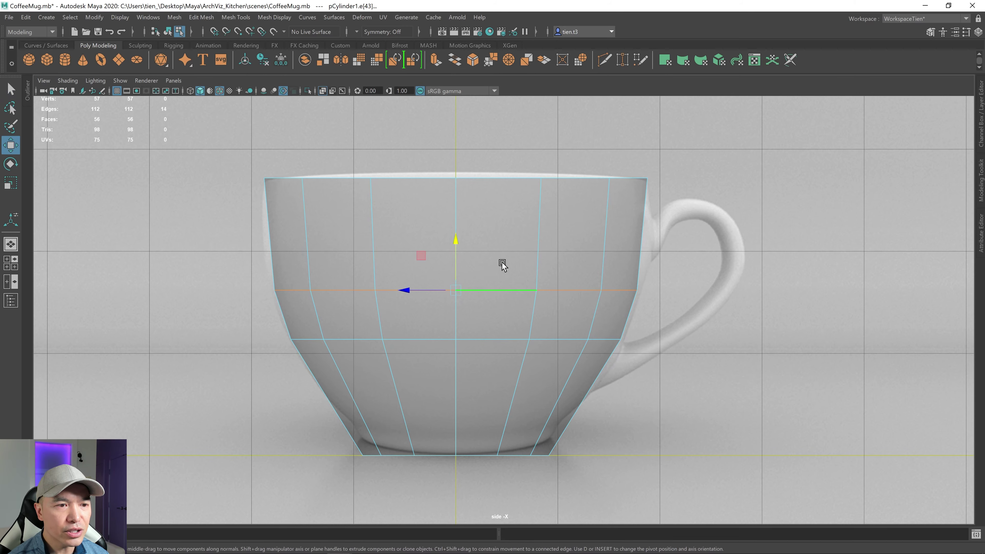
pyautogui.moveTo(453, 249); pyautogui.dragTo(460, 216)
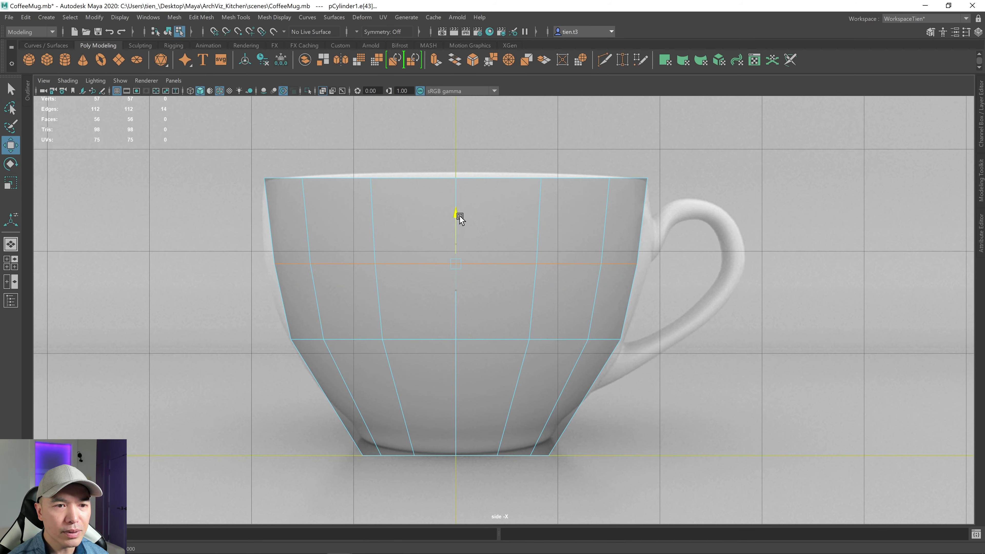
# - Scale the upper edge loop outward to about the rim's width and nudge it slightly down to follow the reference outline
pyautogui.press('r')
pyautogui.moveTo(453, 269); pyautogui.dragTo(476, 260)
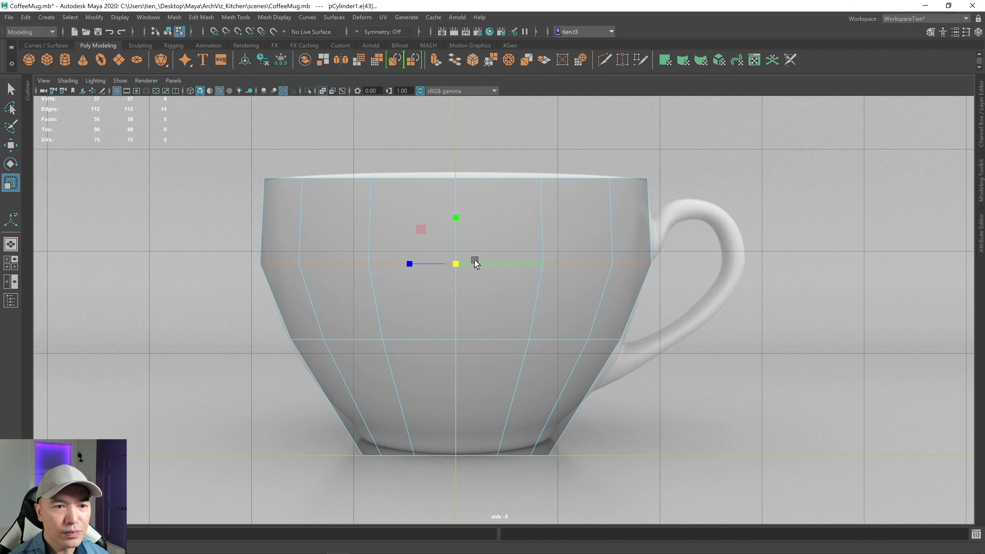
pyautogui.press('w')
pyautogui.moveTo(456, 218); pyautogui.dragTo(456, 222)
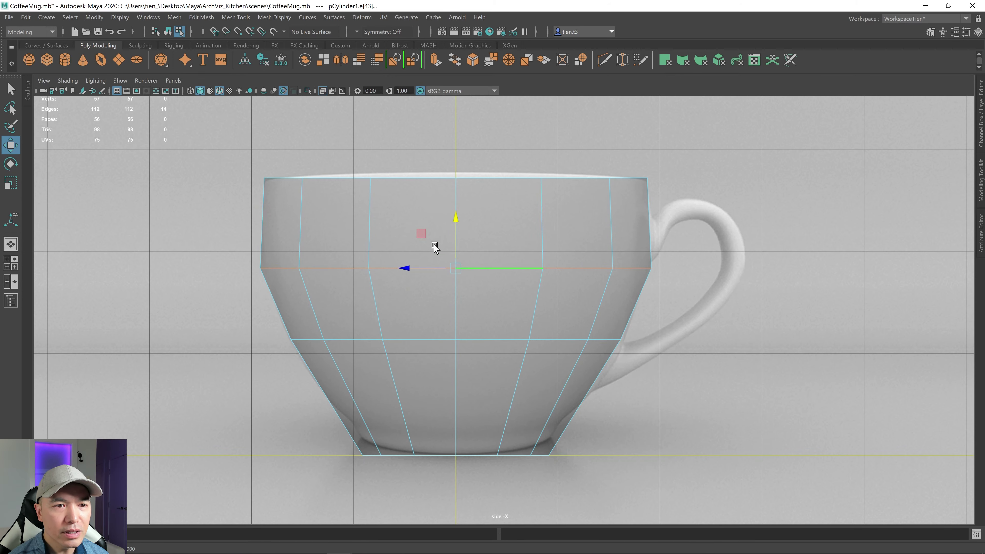
pyautogui.press('r')
pyautogui.moveTo(457, 271); pyautogui.dragTo(453, 268)
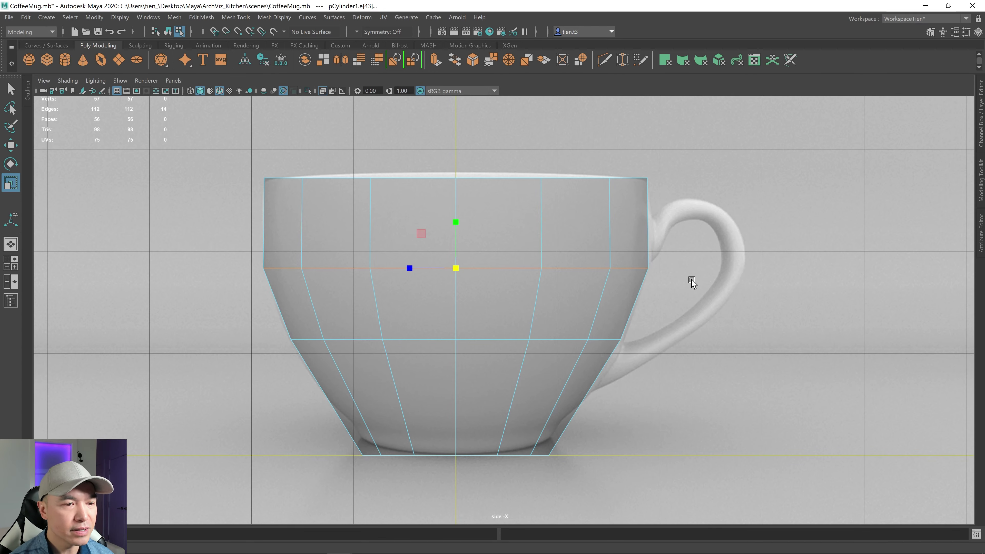
pyautogui.press('q')
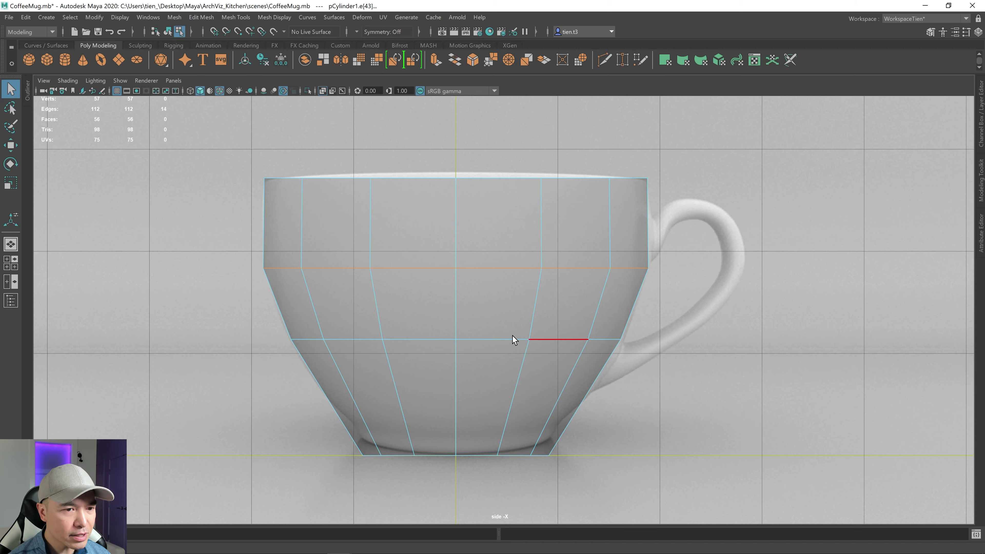
# - Select the edge loop at the cup's mid-height and scale it slightly outward to meet the reference outline
pyautogui.moveTo(511, 339); pyautogui.dragTo(512, 241, button='right')
pyautogui.doubleClick(505, 340)
pyautogui.press('r')
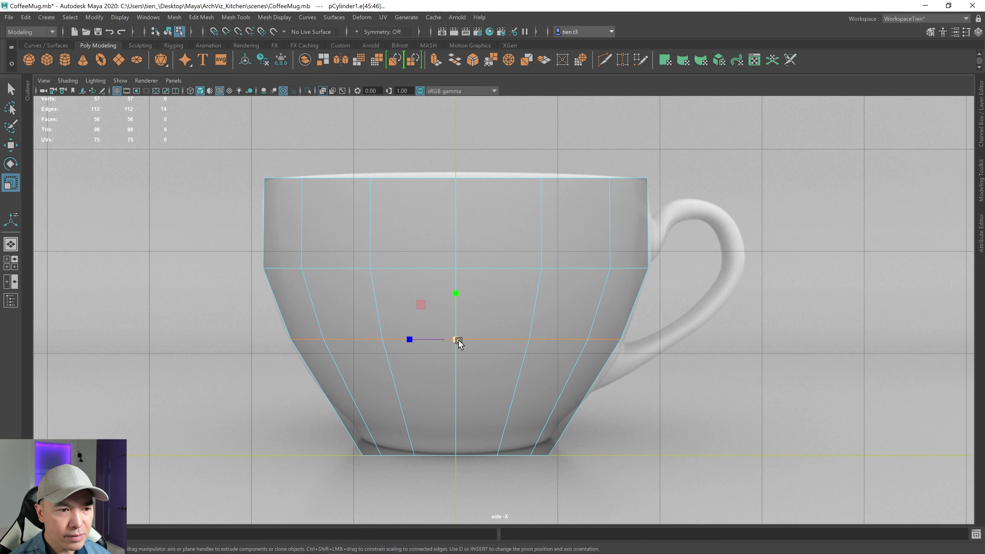
pyautogui.press('q')
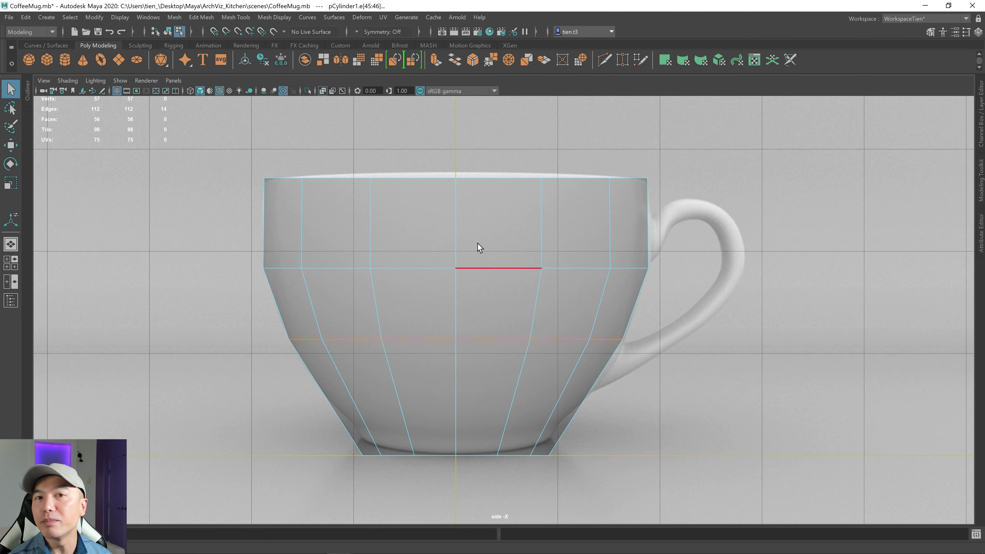
# - Insert two full edge loops with Multi-Cut, one midway between the lower loop and the base and one just below the rim
pyautogui.moveTo(477, 244); pyautogui.dragTo(532, 209, button='right')
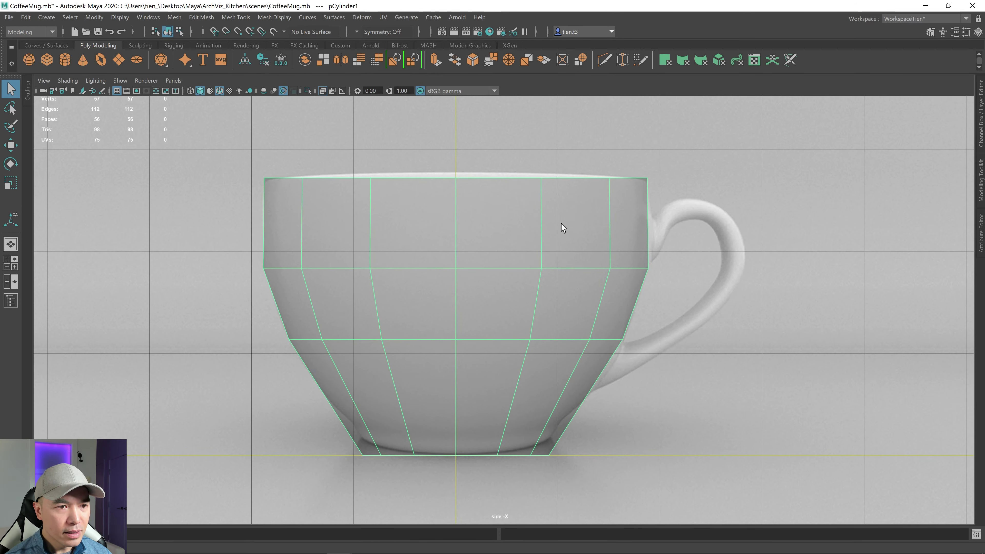
pyautogui.keyDown('shift'); pyautogui.moveTo(560, 222); pyautogui.dragTo(501, 222, button='right'); pyautogui.keyUp('shift')
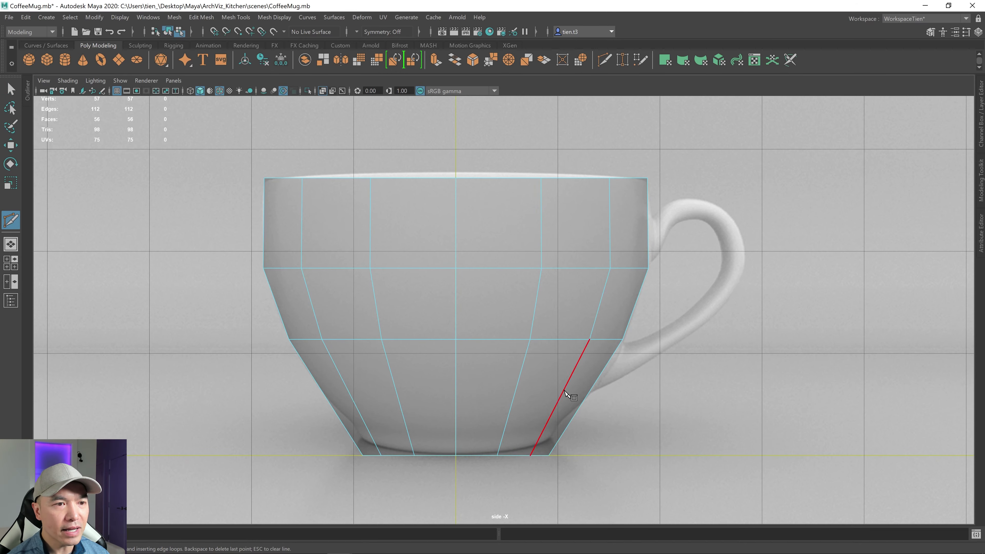
pyautogui.click(530, 456)
pyautogui.keyDown('ctrl'); pyautogui.click(578, 397); pyautogui.keyUp('ctrl')
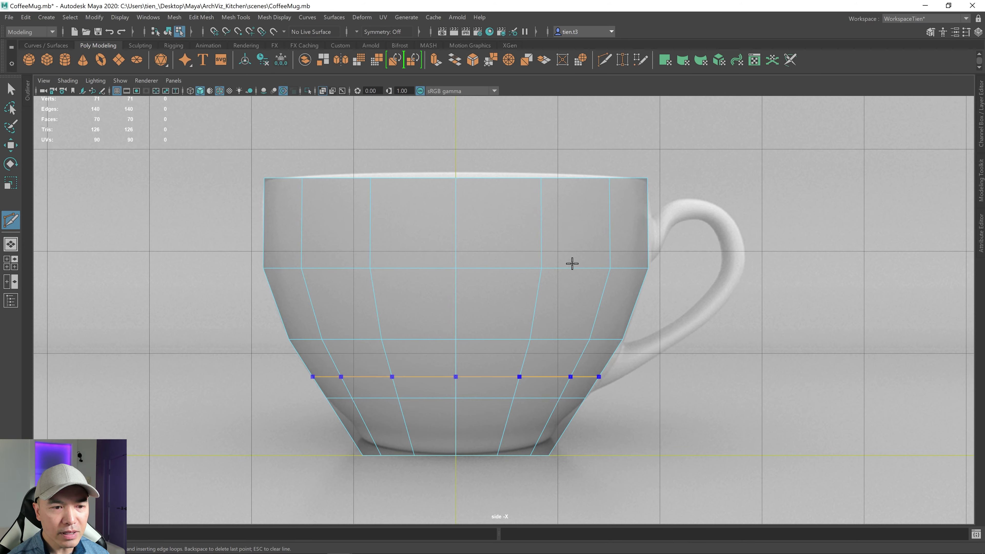
pyautogui.keyDown('ctrl'); pyautogui.click(618, 207); pyautogui.keyUp('ctrl')
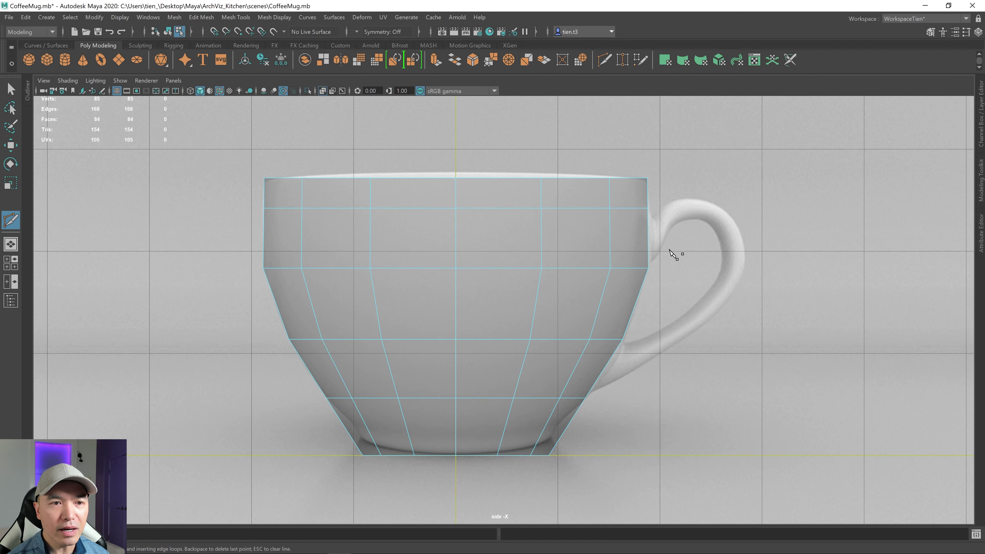
pyautogui.press('q')
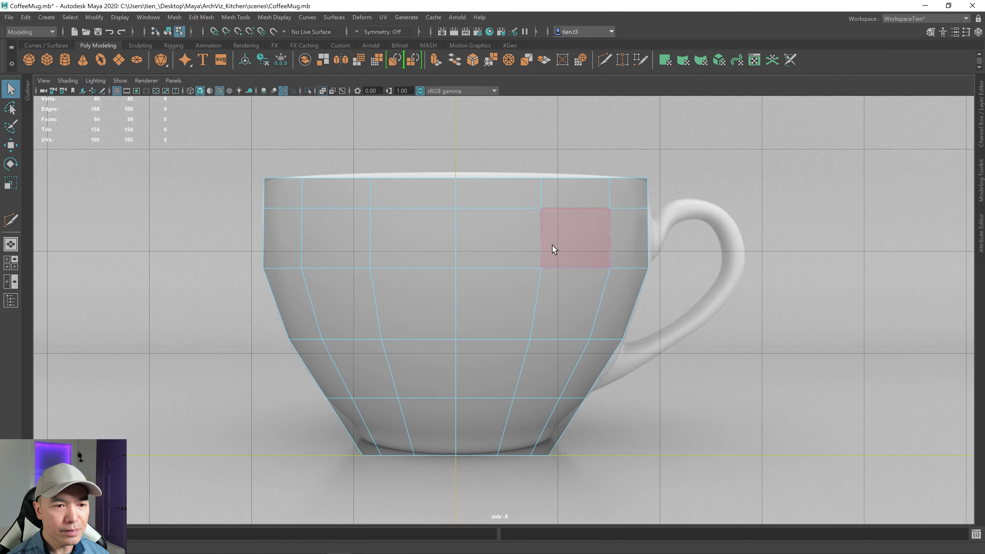
# - Compare the smoothed cup with the reference and insert an edge loop just above the base with Multi-Cut
pyautogui.rightClick(552, 229)
pyautogui.moveTo(552, 229); pyautogui.dragTo(550, 202, button='right')
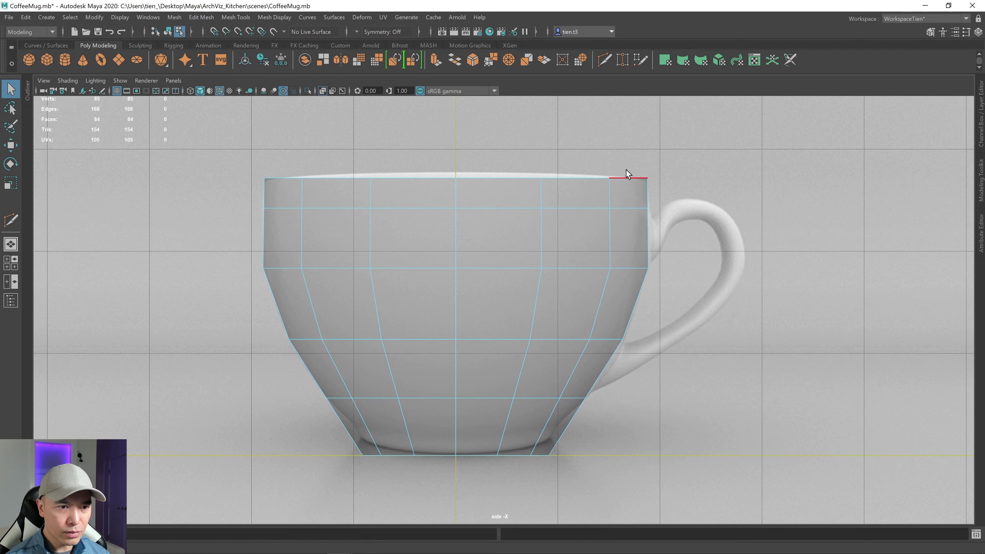
pyautogui.press('3')
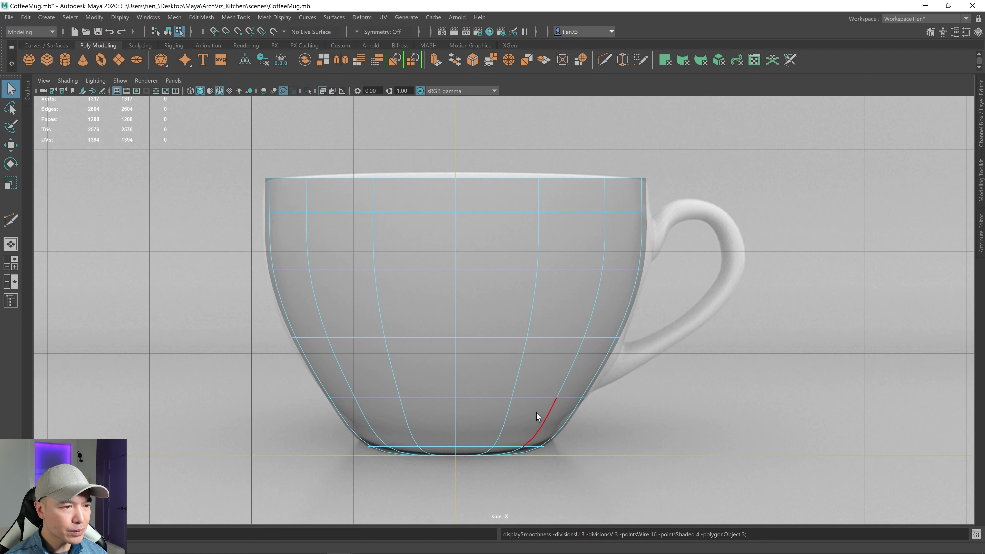
pyautogui.press('1')
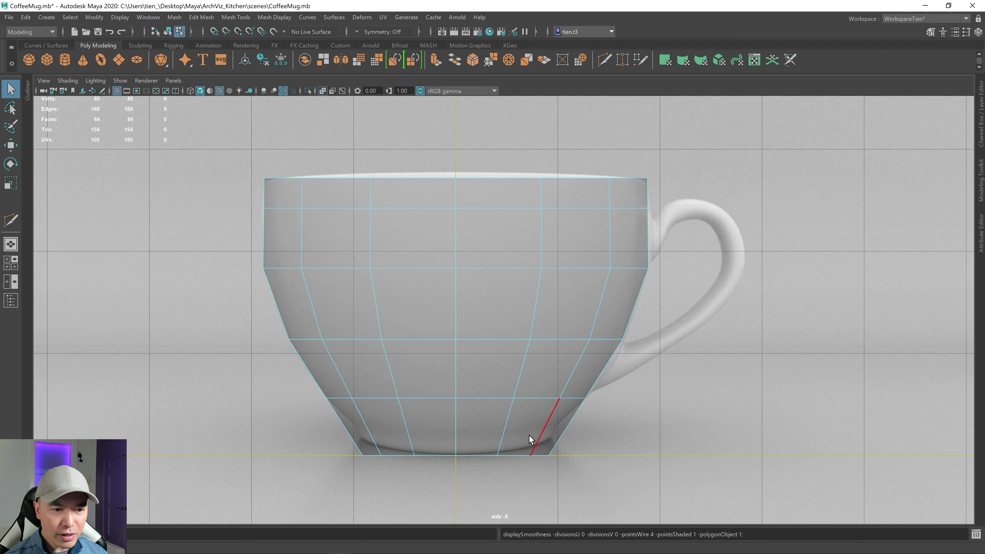
pyautogui.click(11, 220)
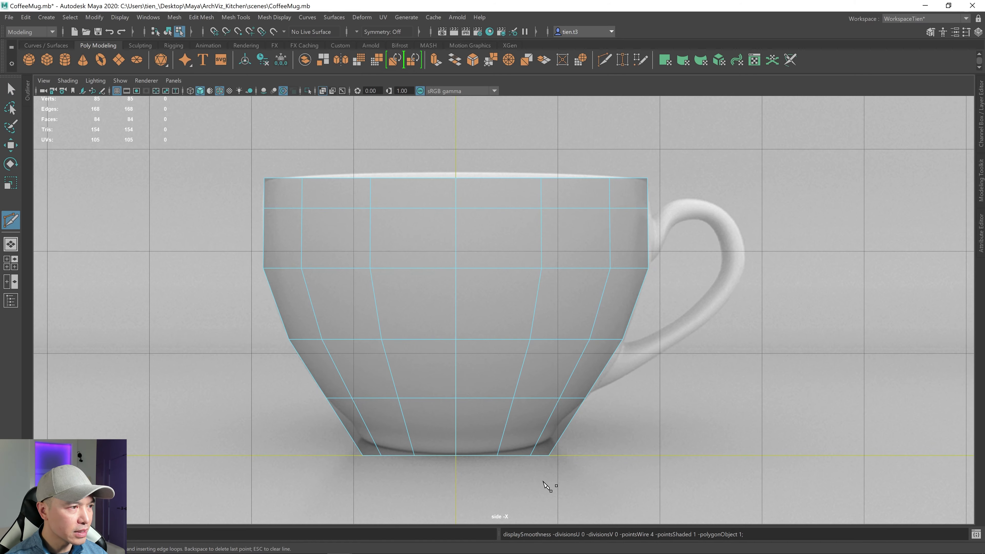
pyautogui.keyDown('ctrl'); pyautogui.click(559, 436); pyautogui.keyUp('ctrl')
pyautogui.press('q')
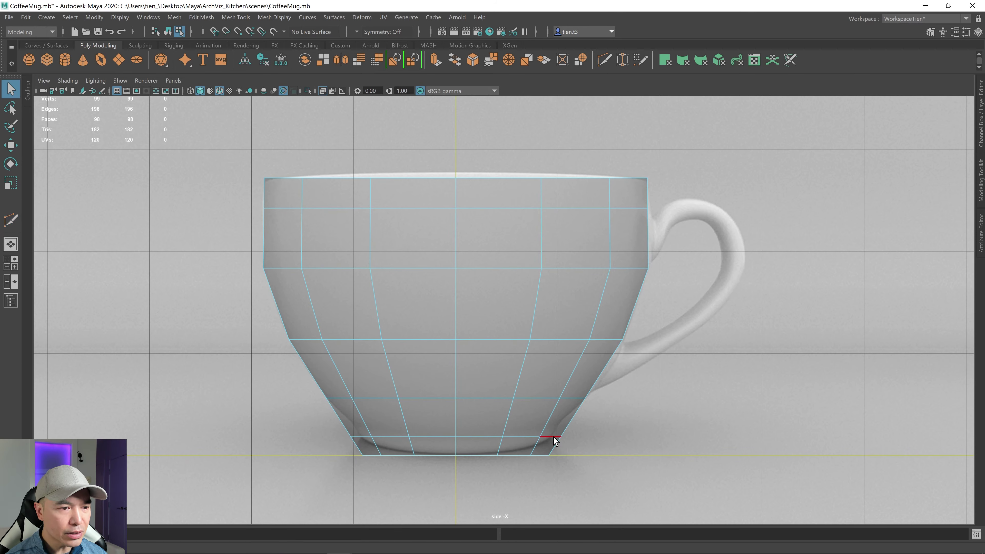
# - Scale the edge loop just above the base inward to form the cup's foot, checking it against the smoothed preview
pyautogui.rightClick(475, 422)
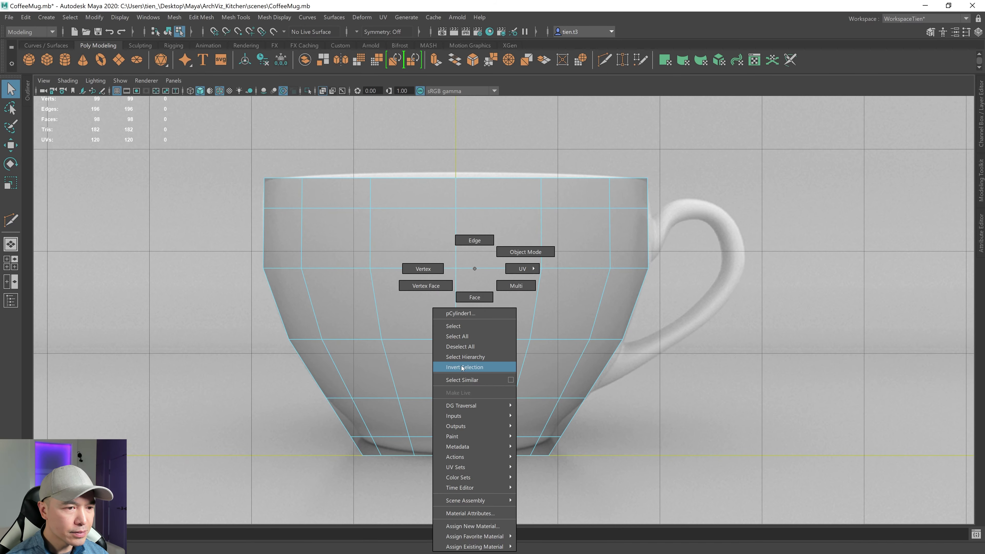
pyautogui.click(475, 241)
pyautogui.doubleClick(477, 436)
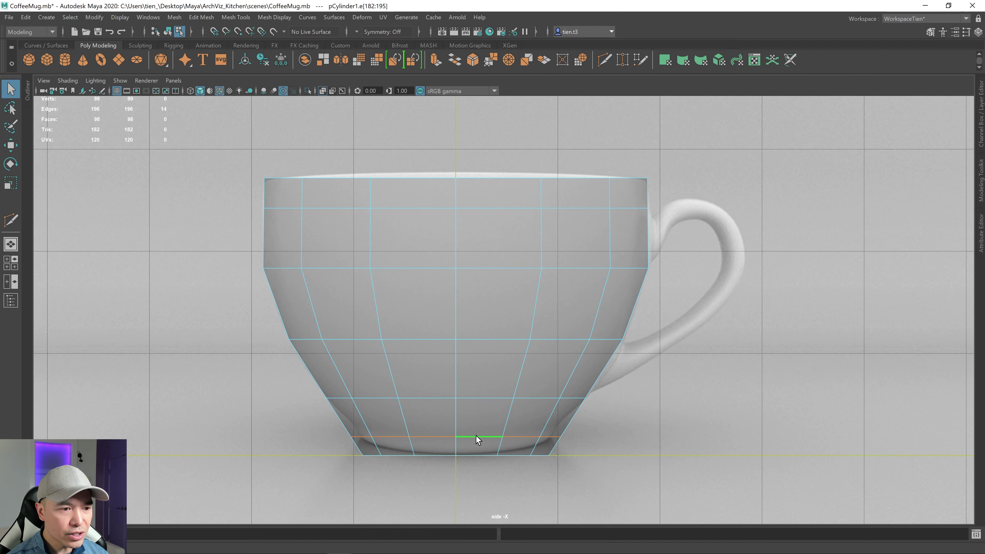
pyautogui.press('r')
pyautogui.moveTo(454, 438); pyautogui.dragTo(447, 439)
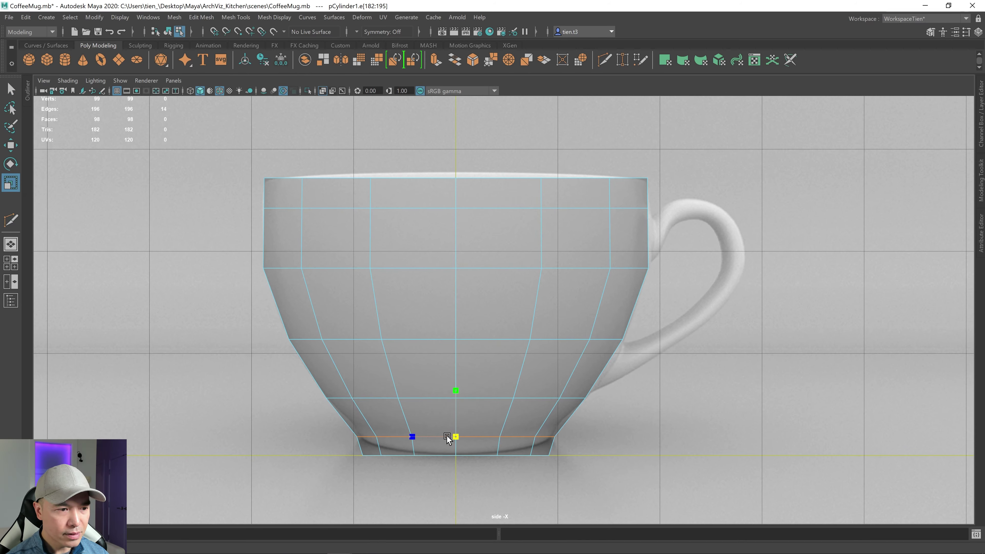
pyautogui.press('q')
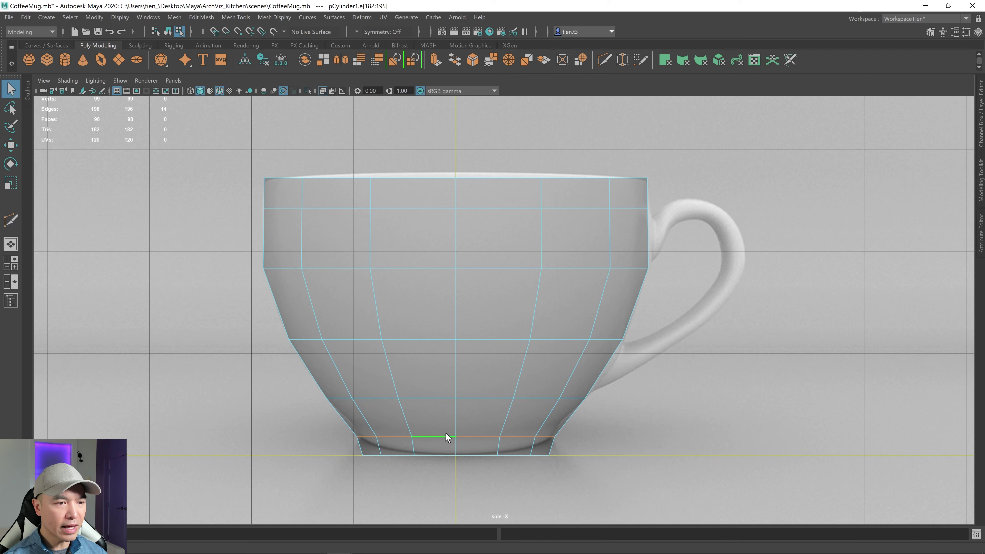
pyautogui.press('r')
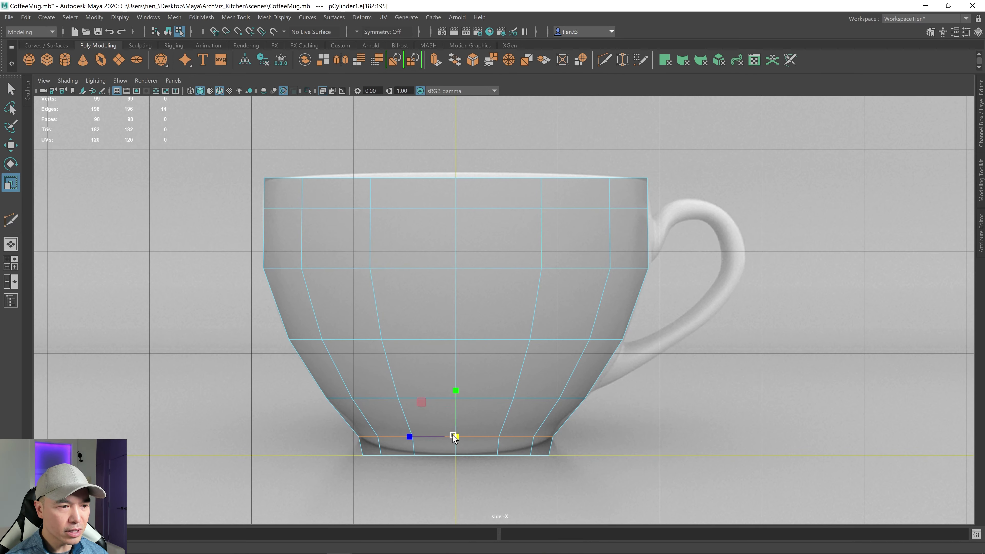
pyautogui.press('3')
pyautogui.press('1')
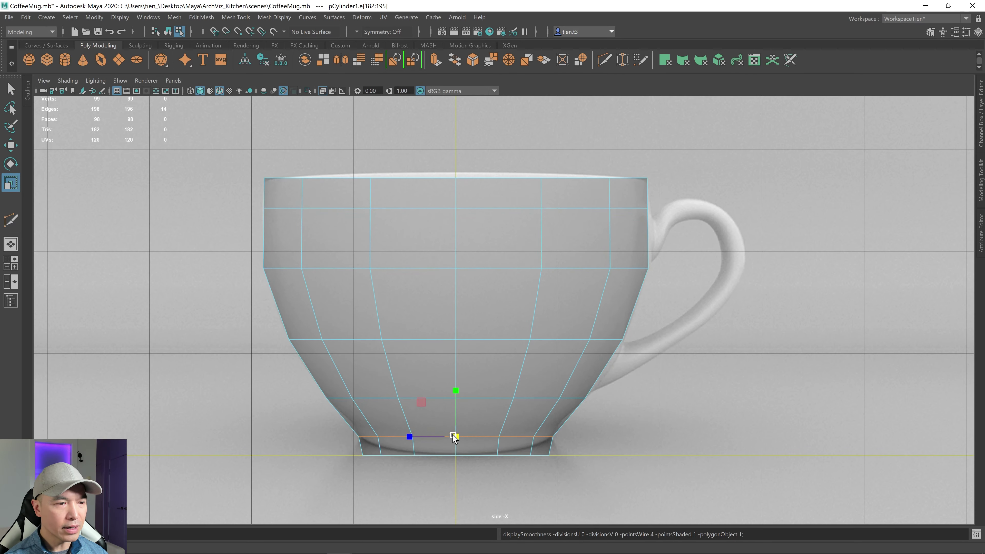
pyautogui.press('q')
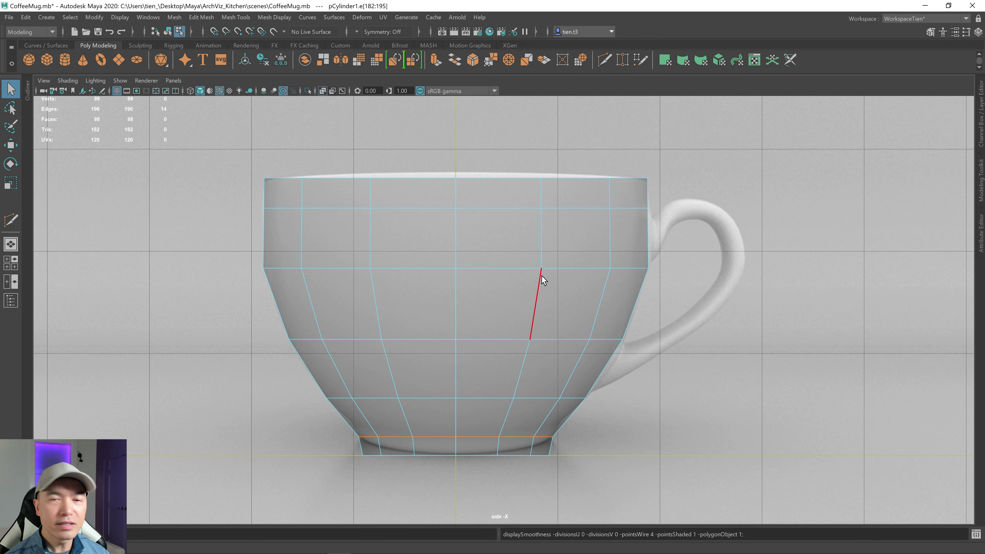
# - Examine the cup's body, foot and open interior from several angles in the perspective view
pyautogui.press('space')
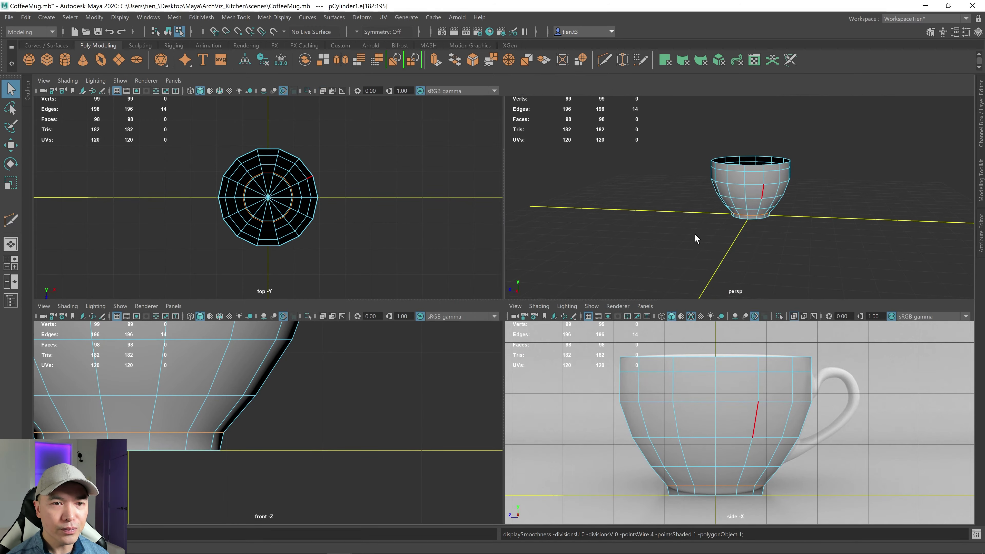
pyautogui.press('space')
pyautogui.keyDown('alt'); pyautogui.moveTo(689, 236); pyautogui.dragTo(683, 264); pyautogui.keyUp('alt')
pyautogui.moveTo(600, 254); pyautogui.dragTo(661, 221, button='right')
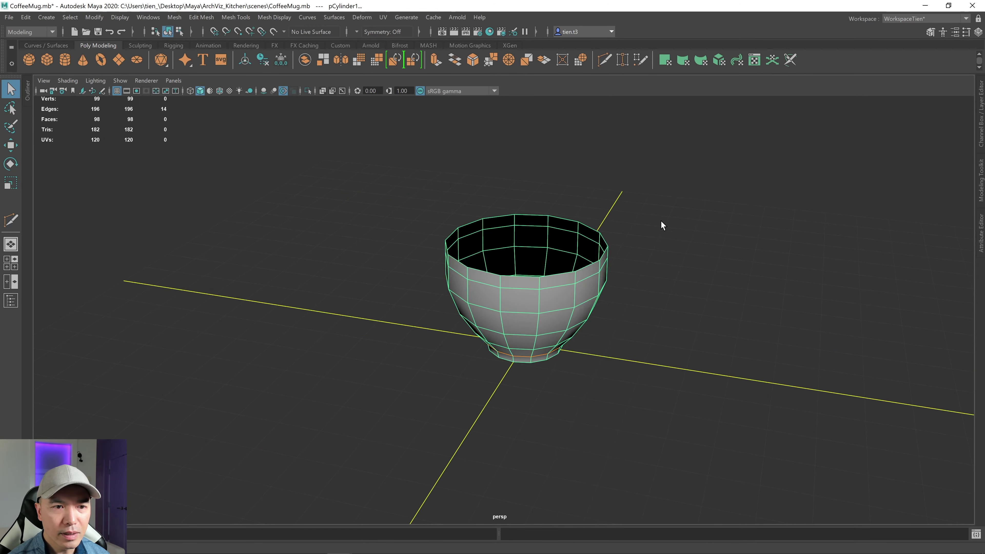
pyautogui.click(689, 269)
pyautogui.keyDown('alt'); pyautogui.moveTo(689, 270); pyautogui.dragTo(609, 263); pyautogui.keyUp('alt')
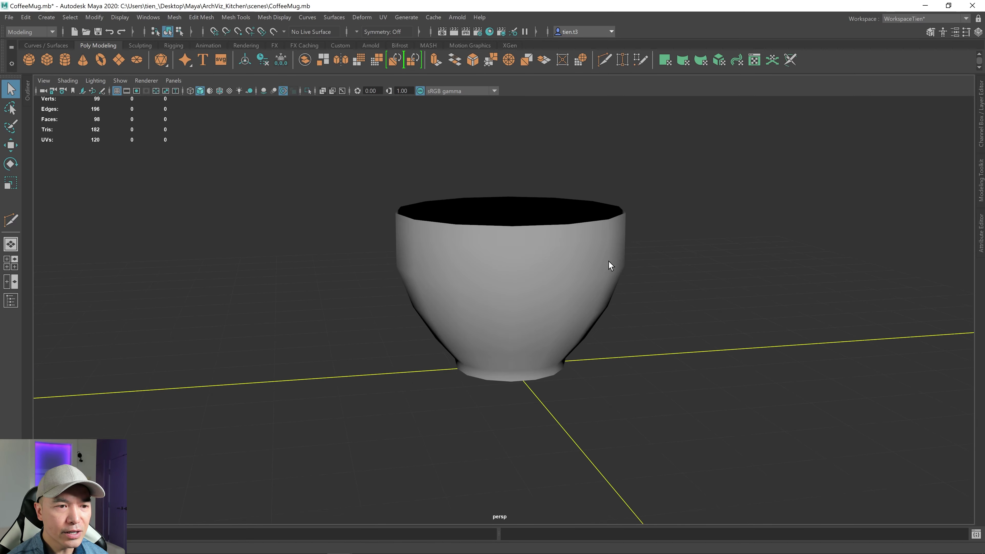
pyautogui.click(551, 278)
pyautogui.keyDown('alt'); pyautogui.moveTo(551, 278); pyautogui.dragTo(371, 296); pyautogui.keyUp('alt')
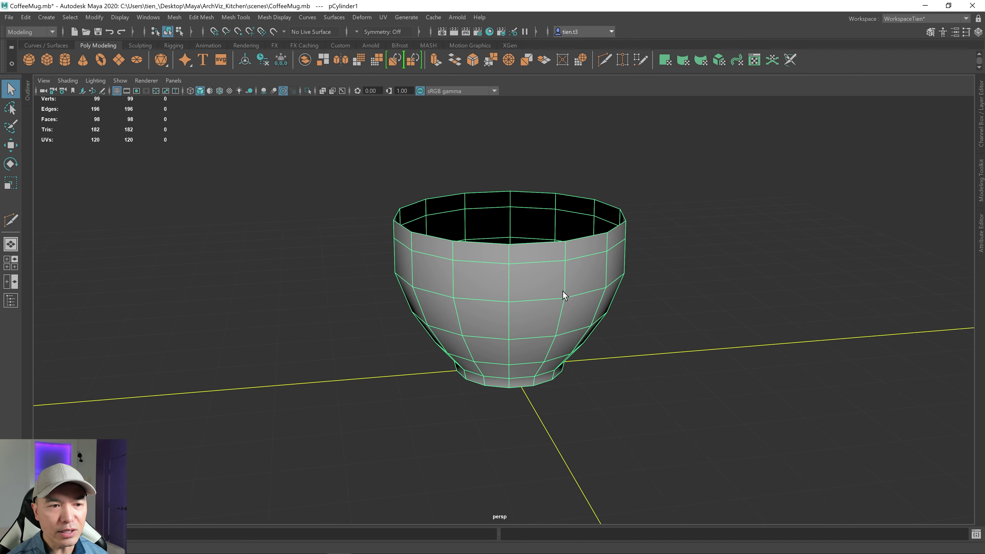
pyautogui.keyDown('alt'); pyautogui.moveTo(565, 330); pyautogui.dragTo(546, 303); pyautogui.keyUp('alt')
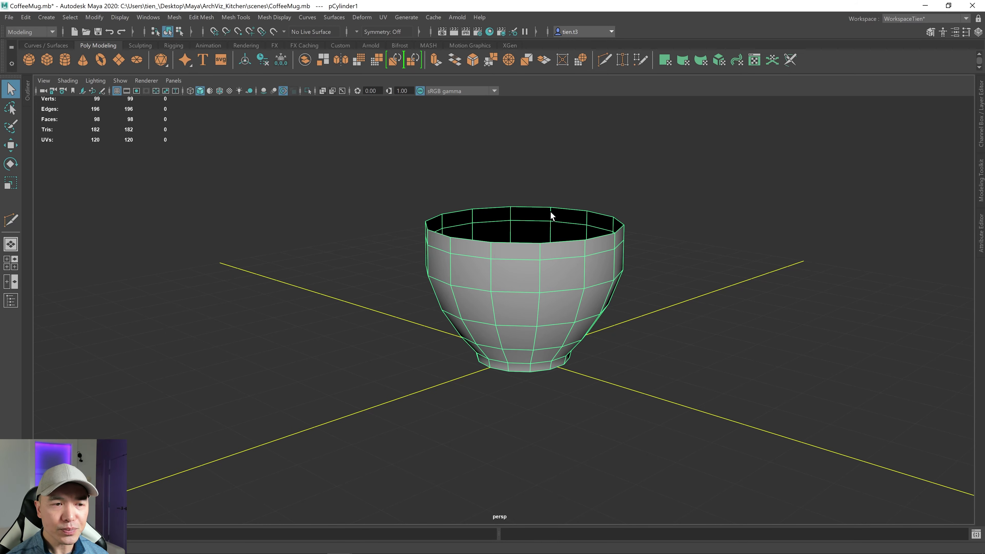
# - Extrude all of the cup's faces outward with a thickness of 0.282 to give it solid walls
pyautogui.keyDown('shift'); pyautogui.moveTo(549, 208); pyautogui.dragTo(545, 239, button='right'); pyautogui.keyUp('shift')
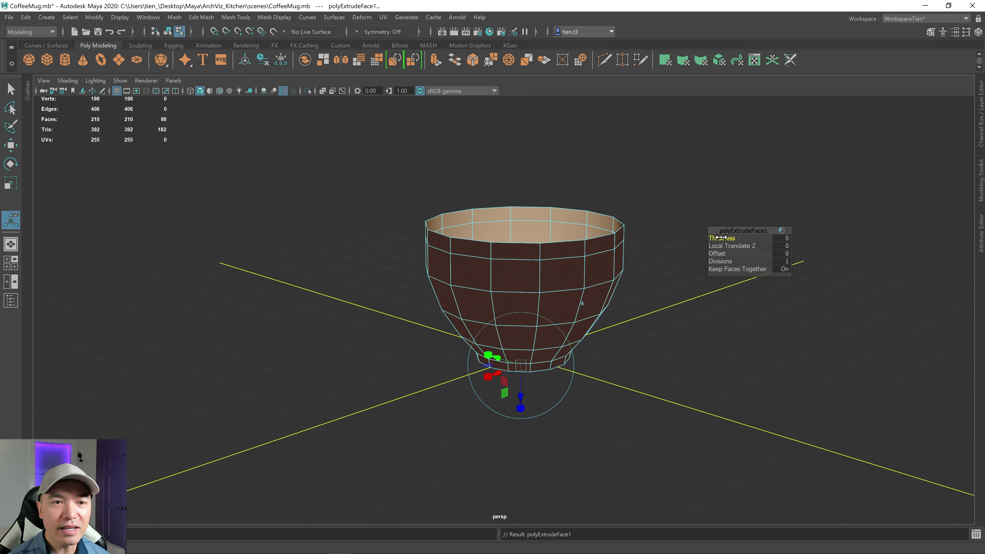
pyautogui.moveTo(719, 238); pyautogui.dragTo(741, 236)
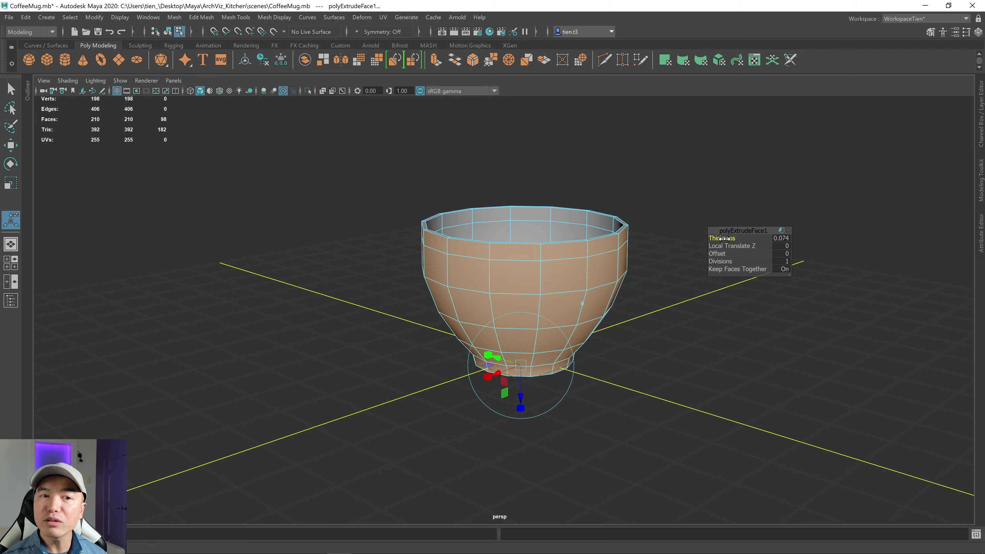
pyautogui.moveTo(723, 238); pyautogui.dragTo(758, 238)
pyautogui.scroll(3, 598, 229)
pyautogui.keyDown('alt'); pyautogui.moveTo(599, 228); pyautogui.dragTo(574, 284, button='middle'); pyautogui.keyUp('alt')
pyautogui.keyDown('alt'); pyautogui.moveTo(573, 284); pyautogui.dragTo(577, 313); pyautogui.keyUp('alt')
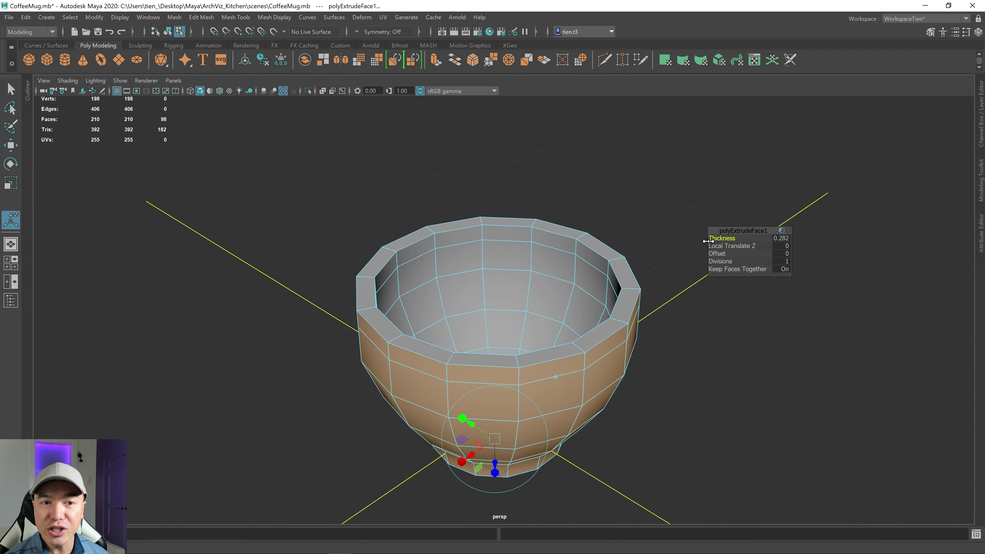
# - Reduce the extrusion's thickness to 0.0858 and compare the thinner wall with the reference in the four-view layout
pyautogui.moveTo(722, 238); pyautogui.dragTo(212, 249)
pyautogui.keyDown('alt'); pyautogui.moveTo(523, 353); pyautogui.dragTo(563, 338); pyautogui.keyUp('alt')
pyautogui.press('space')
pyautogui.press('space')
pyautogui.press('space')
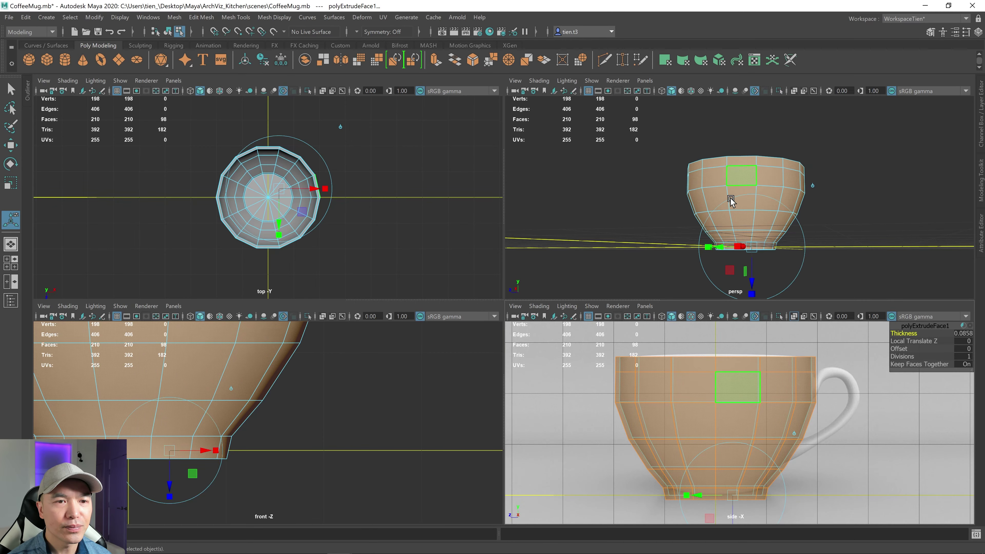
pyautogui.press('space')
pyautogui.keyDown('alt'); pyautogui.moveTo(726, 201); pyautogui.dragTo(633, 329); pyautogui.keyUp('alt')
pyautogui.press('q')
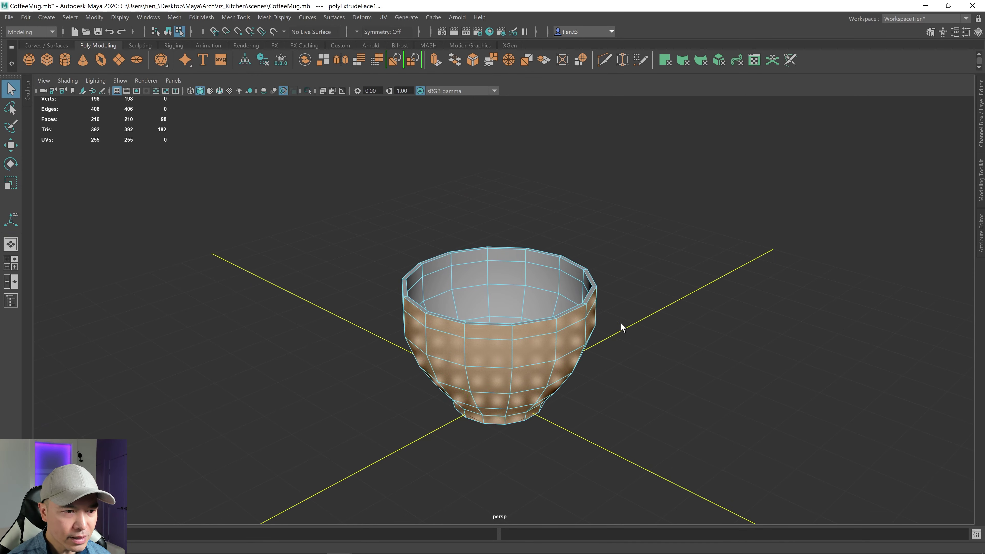
# - Return to object selection and inspect the thickened cup with smoothed preview in perspective
pyautogui.moveTo(611, 269); pyautogui.dragTo(663, 252, button='right')
pyautogui.press('3')
pyautogui.press('1')
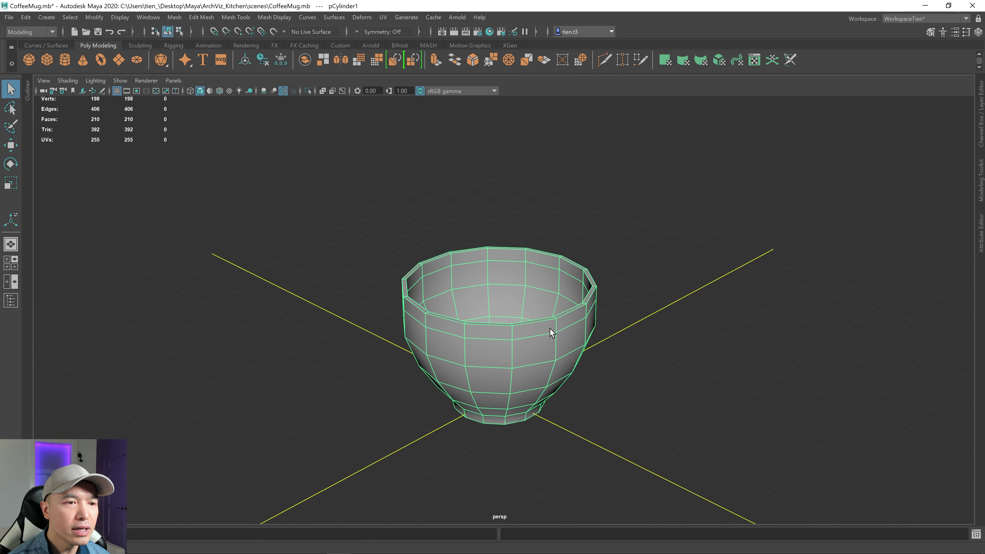
pyautogui.press('3')
pyautogui.click(626, 344)
pyautogui.moveTo(635, 336)
pyautogui.keyDown('alt'); pyautogui.mouseDown()
pyautogui.moveTo(618, 362)
pyautogui.moveTo(596, 354)
pyautogui.moveTo(636, 337)
pyautogui.moveTo(620, 348)
pyautogui.mouseUp(); pyautogui.keyUp('alt')
pyautogui.click(544, 321)
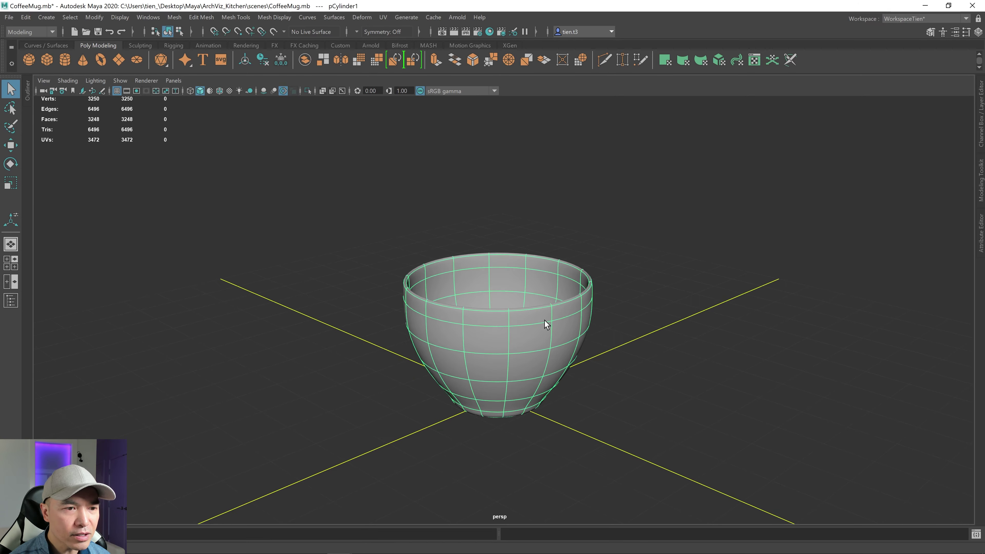
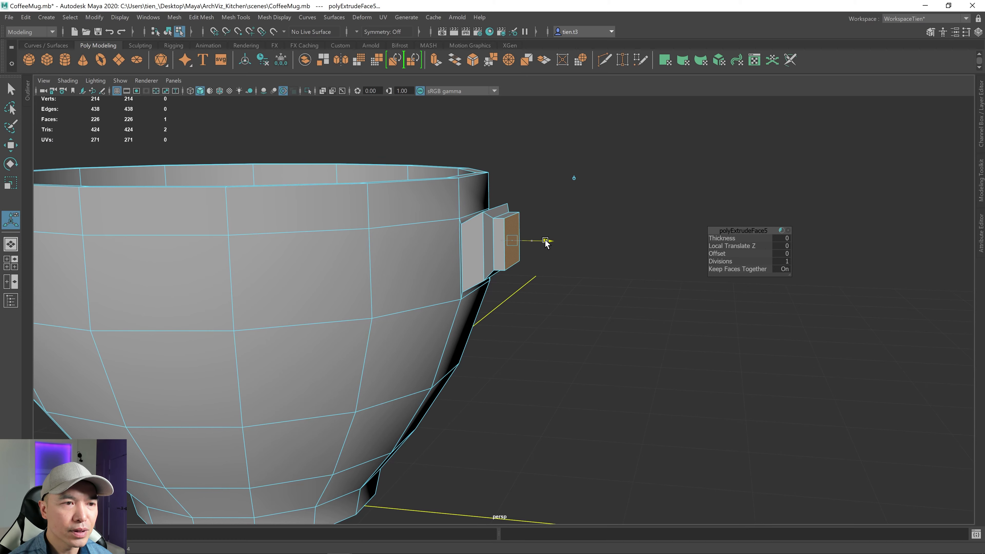
pyautogui.moveTo(545, 247)
pyautogui.keyDown('alt'); pyautogui.mouseDown()
pyautogui.moveTo(564, 264)
pyautogui.moveTo(528, 245)
pyautogui.mouseUp(); pyautogui.keyUp('alt')
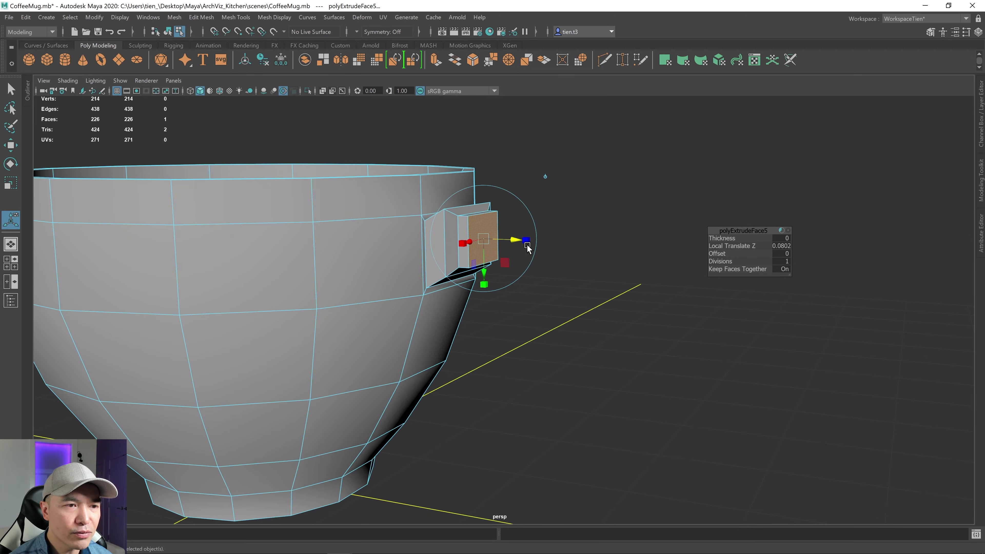
pyautogui.hotkey('ctrl', 'z')
pyautogui.moveTo(474, 277); pyautogui.dragTo(474, 268)
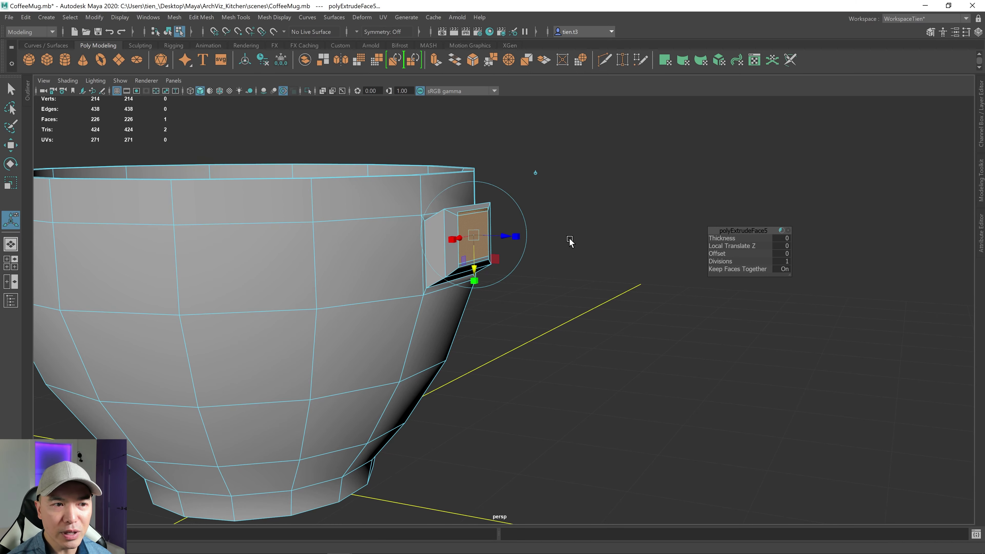
pyautogui.hotkey('ctrl', 'z')
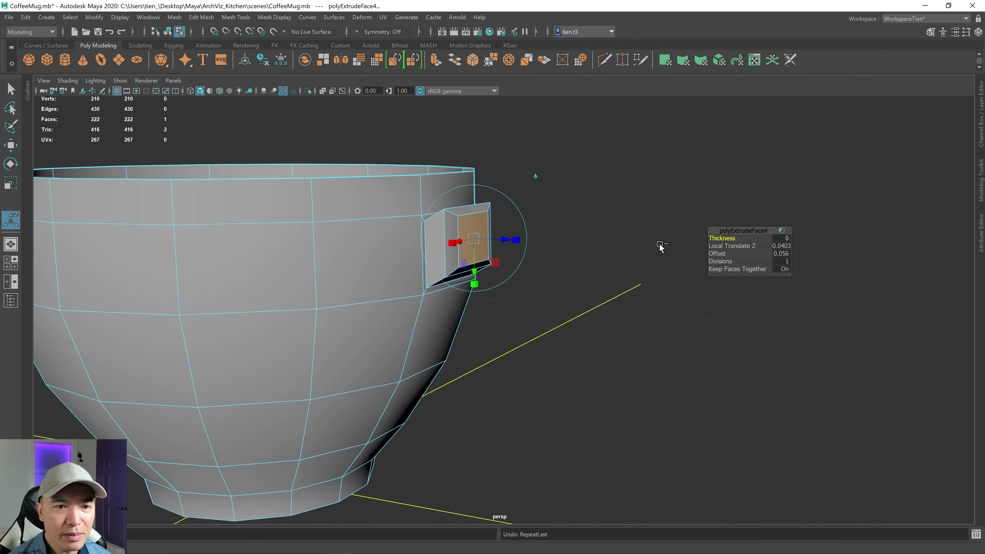
# - Extrude the handle stub's end face outward with a Local Translate Z of 0.0661 and compare it with the reference in side view
pyautogui.moveTo(474, 272); pyautogui.dragTo(515, 254)
pyautogui.press('g')
pyautogui.keyDown('alt'); pyautogui.moveTo(515, 254); pyautogui.dragTo(518, 266); pyautogui.keyUp('alt')
pyautogui.press('space')
pyautogui.press('space')
pyautogui.keyDown('alt'); pyautogui.moveTo(739, 259); pyautogui.dragTo(688, 294, button='middle'); pyautogui.keyUp('alt')
pyautogui.keyDown('alt'); pyautogui.moveTo(688, 293); pyautogui.dragTo(734, 248, button='right'); pyautogui.keyUp('alt')
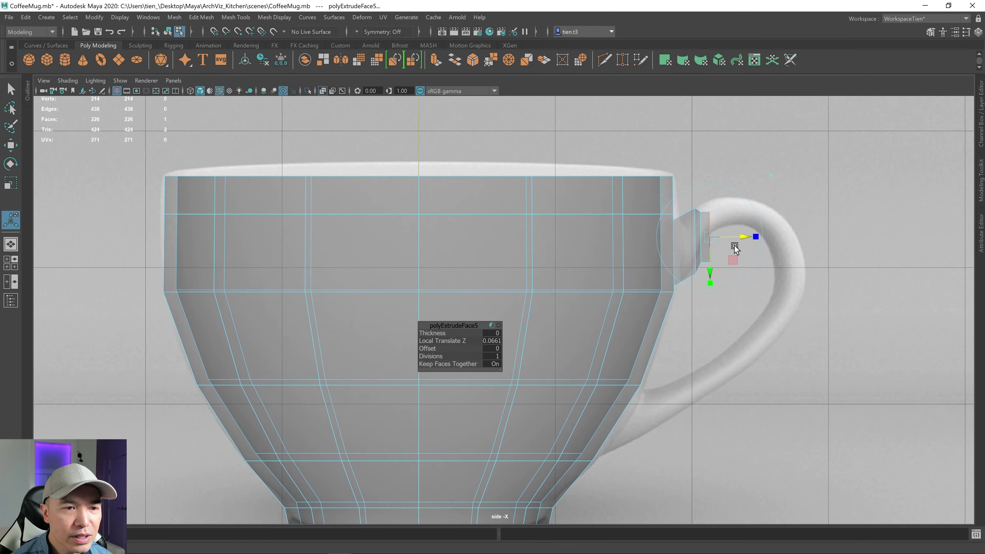
pyautogui.keyDown('alt'); pyautogui.moveTo(734, 245); pyautogui.dragTo(627, 266, button='middle'); pyautogui.keyUp('alt')
pyautogui.scroll(3, 626, 266)
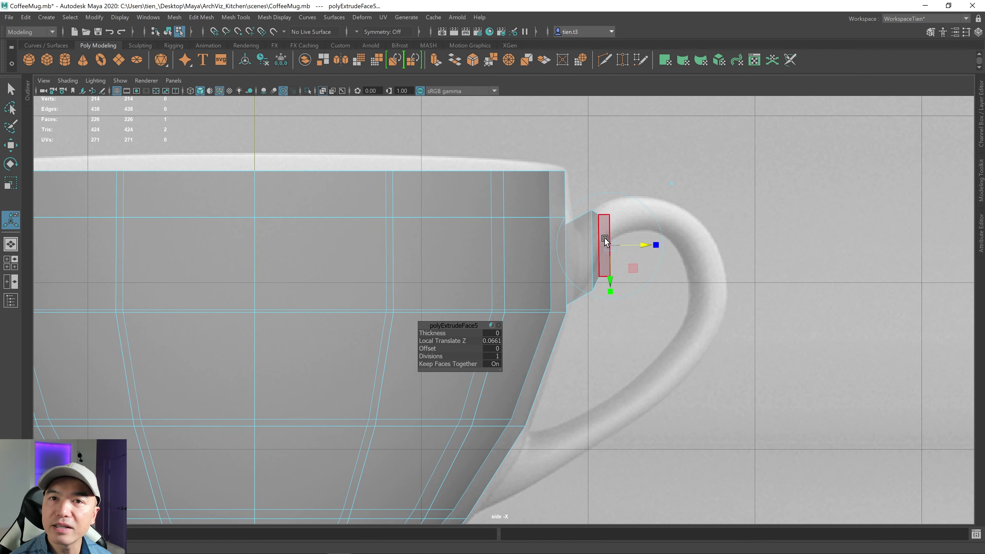
# - Turn on smooth preview and raise the handle stub's end vertices to meet the reference handle's upper arm
pyautogui.press('3')
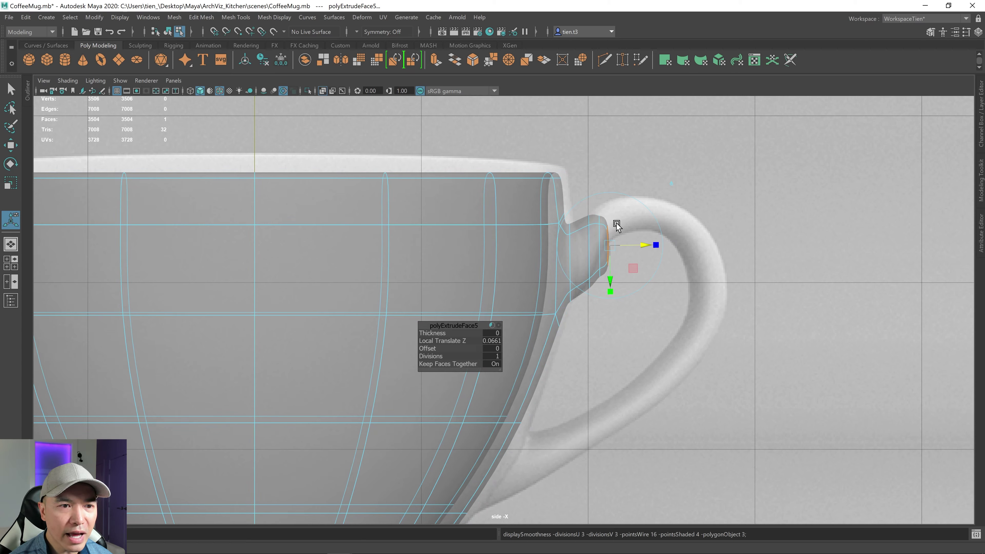
pyautogui.press('q')
pyautogui.moveTo(584, 265); pyautogui.dragTo(543, 265, button='right')
pyautogui.moveTo(595, 200); pyautogui.dragTo(650, 319)
pyautogui.press('w')
pyautogui.moveTo(597, 204); pyautogui.dragTo(600, 187)
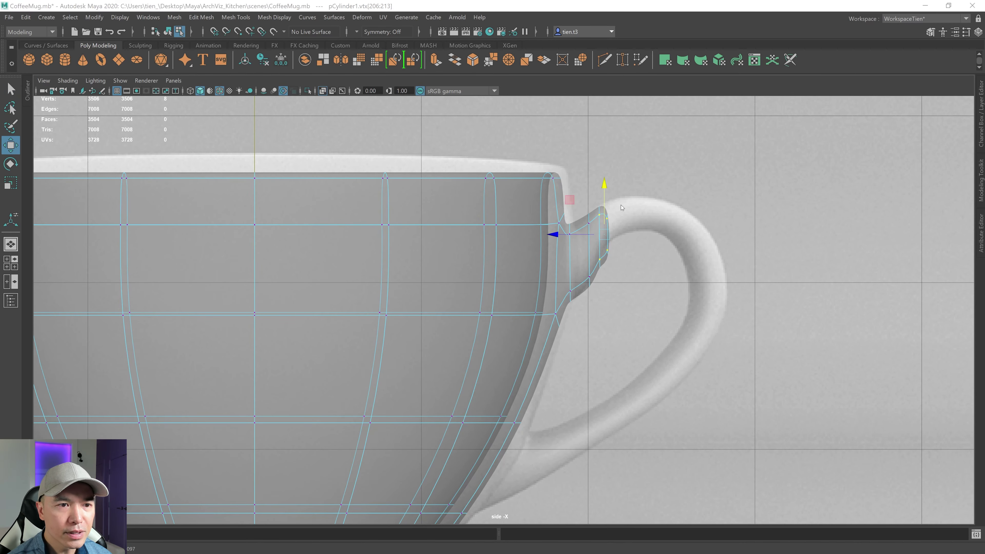
# - Select the stub's end face, extrude it along the top of the reference handle and rotate it to follow the curve
pyautogui.press('space')
pyautogui.press('space')
pyautogui.keyDown('alt'); pyautogui.moveTo(741, 173); pyautogui.dragTo(621, 186); pyautogui.keyUp('alt')
pyautogui.moveTo(581, 240); pyautogui.dragTo(582, 279, button='right')
pyautogui.click(535, 216)
pyautogui.press('space')
pyautogui.press('space')
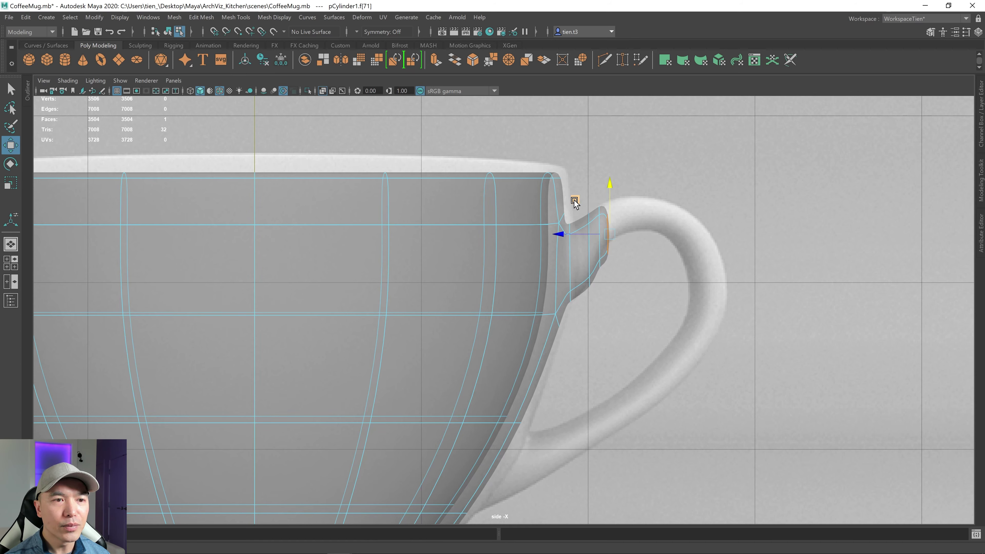
pyautogui.moveTo(575, 200); pyautogui.dragTo(622, 170)
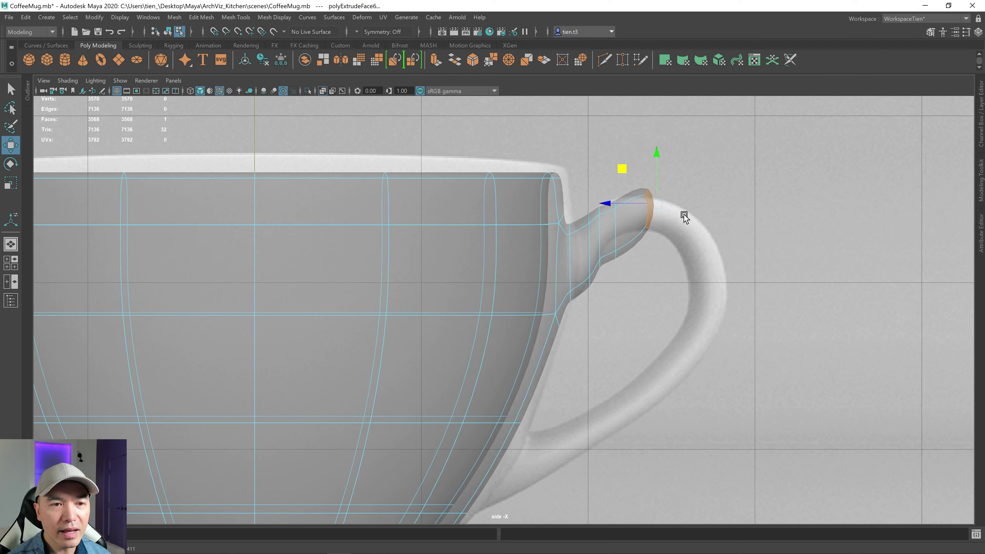
pyautogui.press('e')
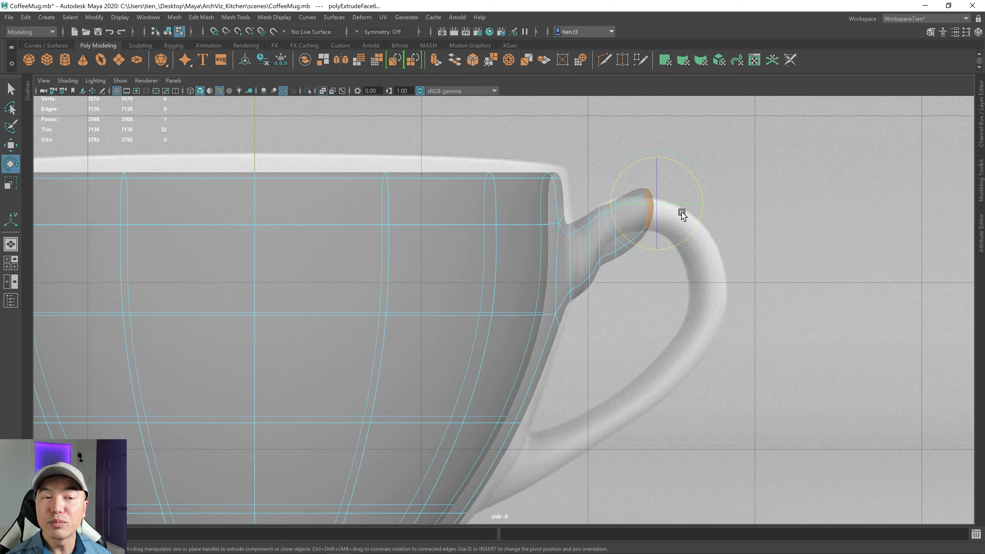
pyautogui.moveTo(644, 189); pyautogui.dragTo(710, 268)
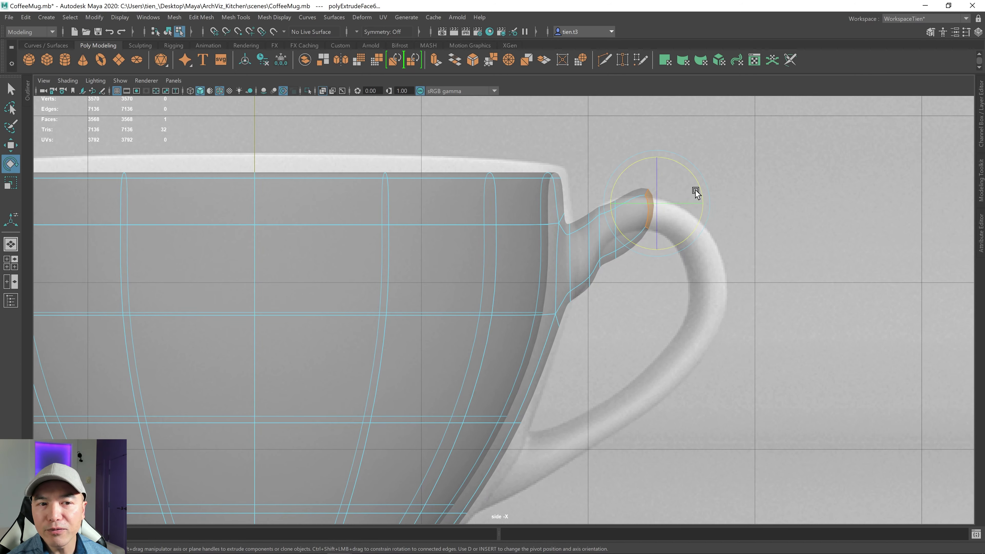
pyautogui.moveTo(698, 182); pyautogui.dragTo(690, 201)
# - Extrude the handle's end face through two more segments around the outer bend, rotating it between them to follow the reference
pyautogui.press('w')
pyautogui.keyDown('shift'); pyautogui.moveTo(622, 170); pyautogui.dragTo(681, 229); pyautogui.keyUp('shift')
pyautogui.press('e')
pyautogui.moveTo(752, 235); pyautogui.dragTo(752, 266)
pyautogui.press('w')
pyautogui.keyDown('shift'); pyautogui.moveTo(681, 229); pyautogui.dragTo(665, 312); pyautogui.keyUp('shift')
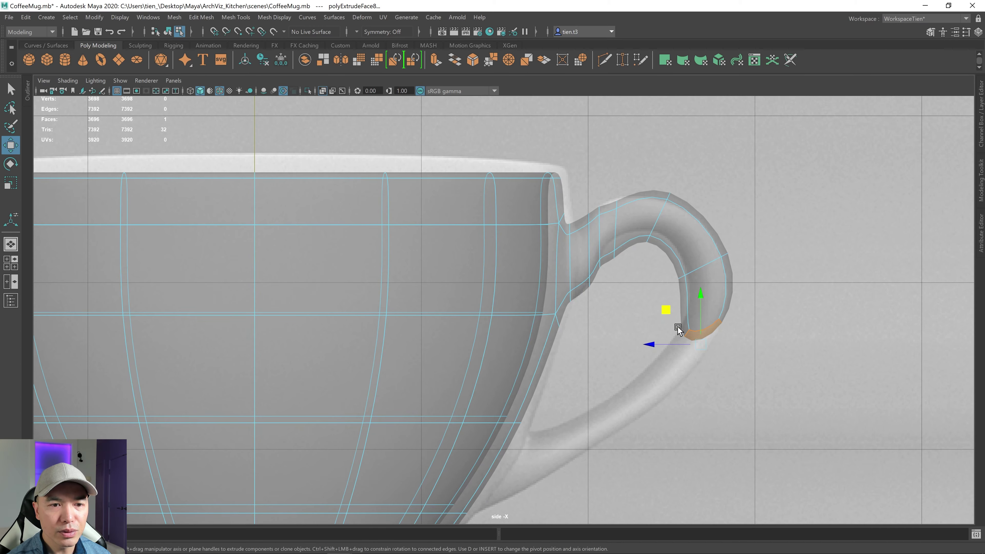
# - Rotate the end face and extrude two further segments down the handle's lower arm, stopping short of the cup wall
pyautogui.press('e')
pyautogui.moveTo(743, 329); pyautogui.dragTo(647, 398)
pyautogui.press('w')
pyautogui.press('e')
pyautogui.moveTo(693, 388); pyautogui.dragTo(684, 420)
pyautogui.press('w')
pyautogui.keyDown('shift'); pyautogui.moveTo(648, 397); pyautogui.dragTo(573, 445); pyautogui.keyUp('shift')
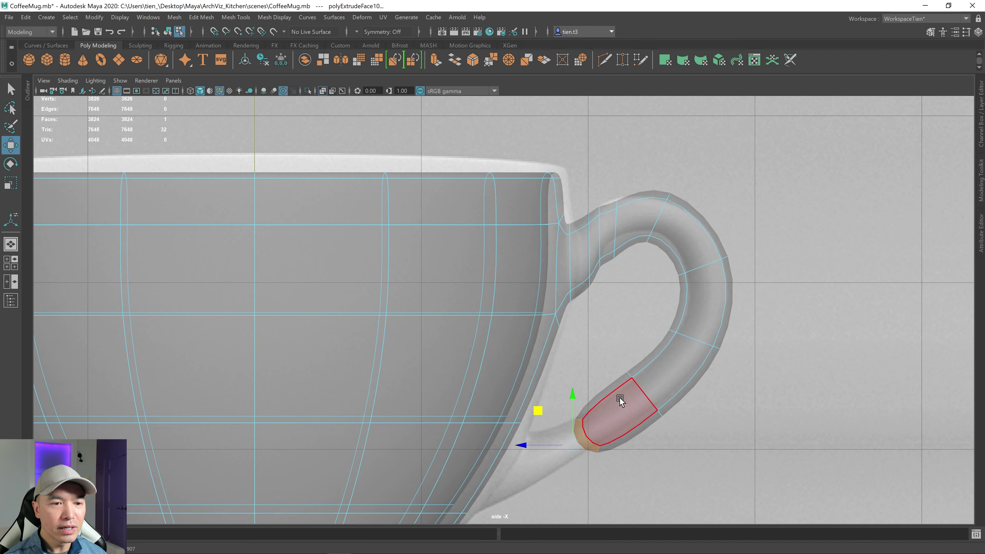
# - Examine the extruded handle from several angles in perspective, both with and without smooth preview
pyautogui.press('space')
pyautogui.press('space')
pyautogui.keyDown('alt'); pyautogui.moveTo(589, 304); pyautogui.dragTo(691, 238, button='middle'); pyautogui.keyUp('alt')
pyautogui.keyDown('alt'); pyautogui.moveTo(512, 411); pyautogui.dragTo(582, 368, button='middle'); pyautogui.keyUp('alt')
pyautogui.keyDown('alt'); pyautogui.moveTo(581, 369); pyautogui.dragTo(608, 339); pyautogui.keyUp('alt')
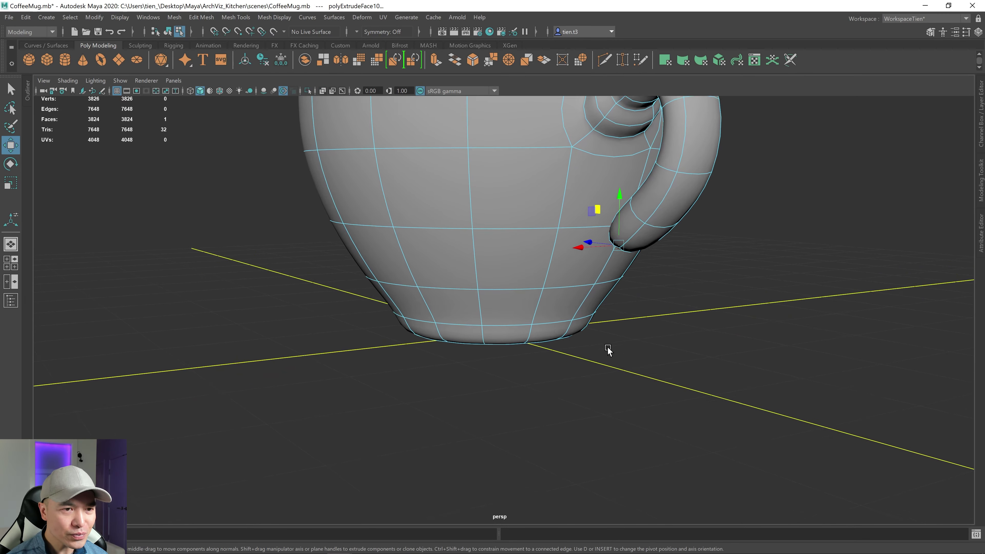
pyautogui.keyDown('alt'); pyautogui.moveTo(608, 339); pyautogui.dragTo(605, 358, button='middle'); pyautogui.keyUp('alt')
pyautogui.press('1')
pyautogui.keyDown('alt'); pyautogui.moveTo(607, 346); pyautogui.dragTo(637, 349); pyautogui.keyUp('alt')
pyautogui.scroll(-5, 638, 349)
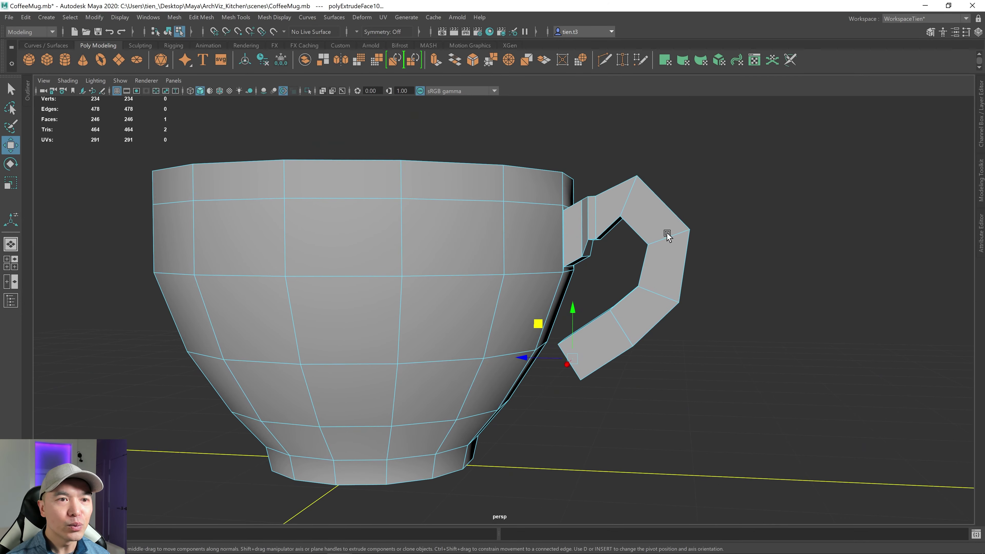
pyautogui.press('3')
pyautogui.keyDown('alt'); pyautogui.moveTo(675, 289); pyautogui.dragTo(598, 248); pyautogui.keyUp('alt')
pyautogui.keyDown('alt'); pyautogui.moveTo(611, 385); pyautogui.dragTo(644, 363); pyautogui.keyUp('alt')
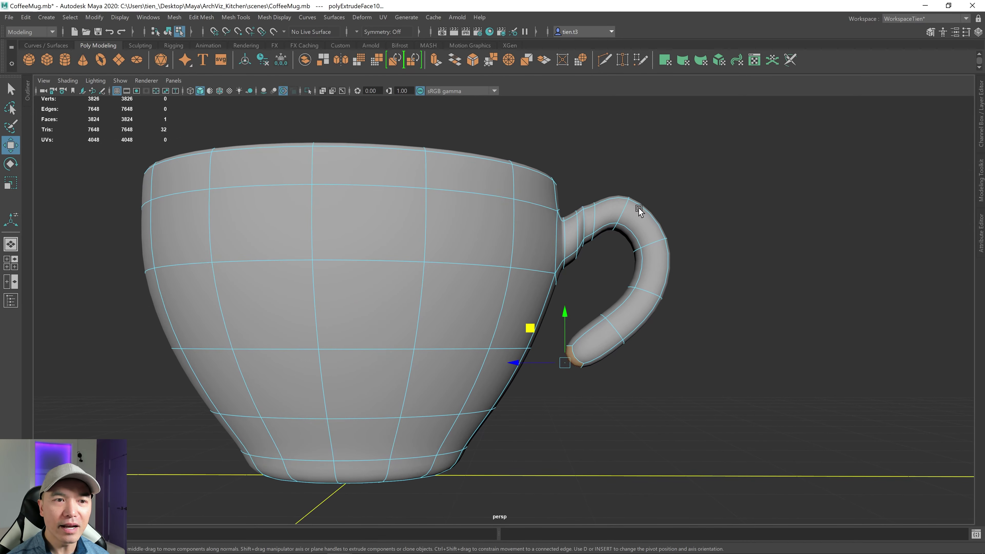
pyautogui.keyDown('alt'); pyautogui.moveTo(637, 209); pyautogui.dragTo(607, 323); pyautogui.keyUp('alt')
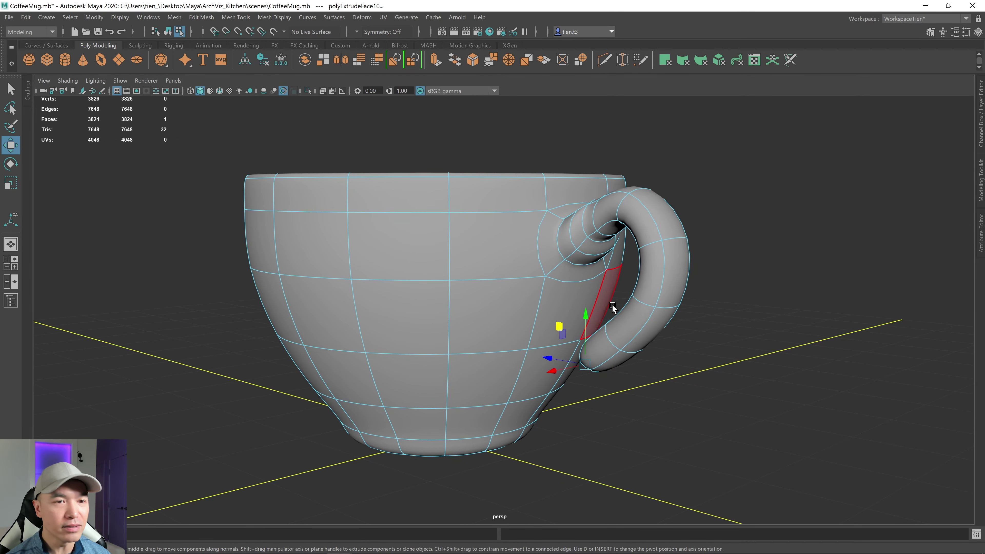
# - Turn off smooth preview and extrude the cup wall face below the handle's free end outward into a short stub
pyautogui.press('1')
pyautogui.scroll(1, 598, 354)
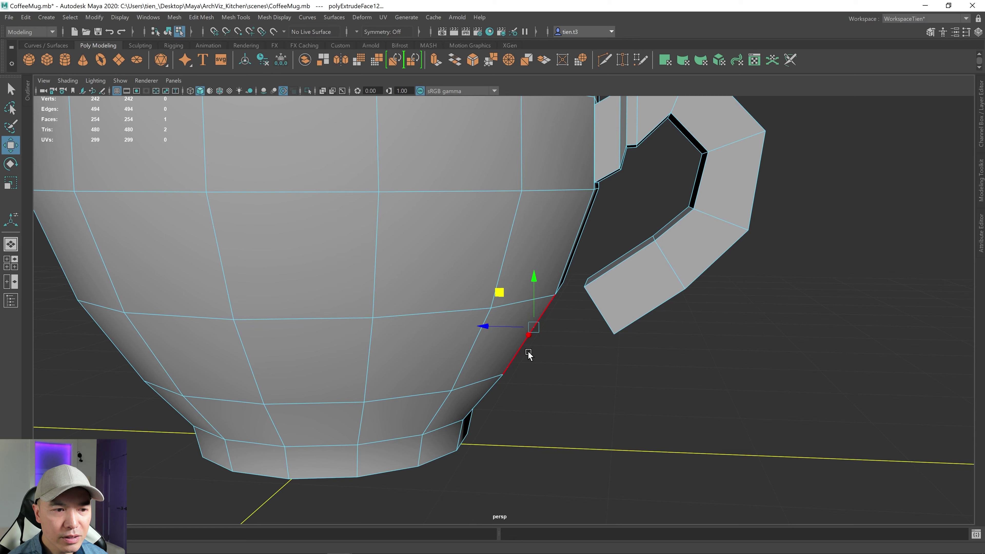
pyautogui.keyDown('shift'); pyautogui.moveTo(487, 328); pyautogui.dragTo(503, 325); pyautogui.keyUp('shift')
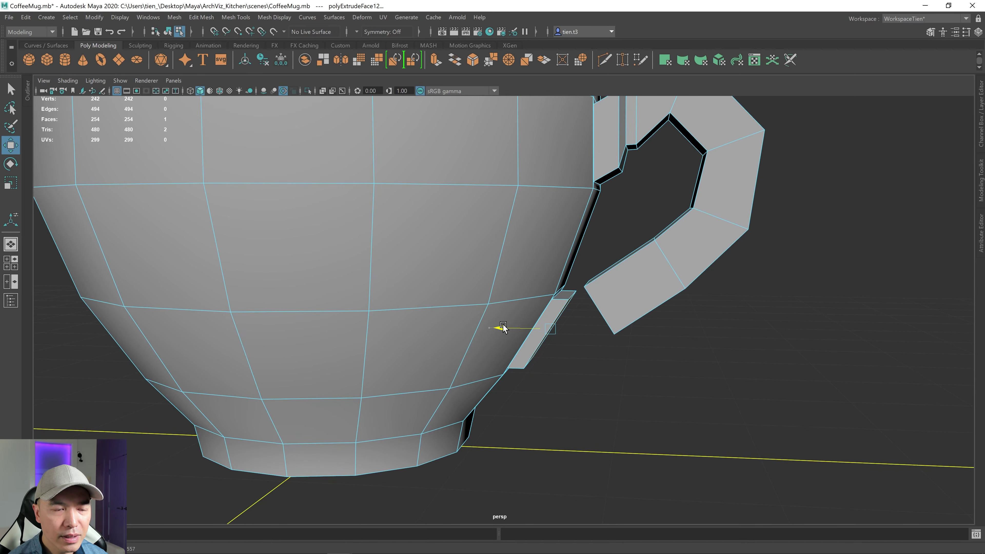
pyautogui.moveTo(558, 338)
pyautogui.keyDown('alt'); pyautogui.mouseDown()
pyautogui.moveTo(596, 317)
pyautogui.moveTo(569, 330)
pyautogui.mouseUp(); pyautogui.keyUp('alt')
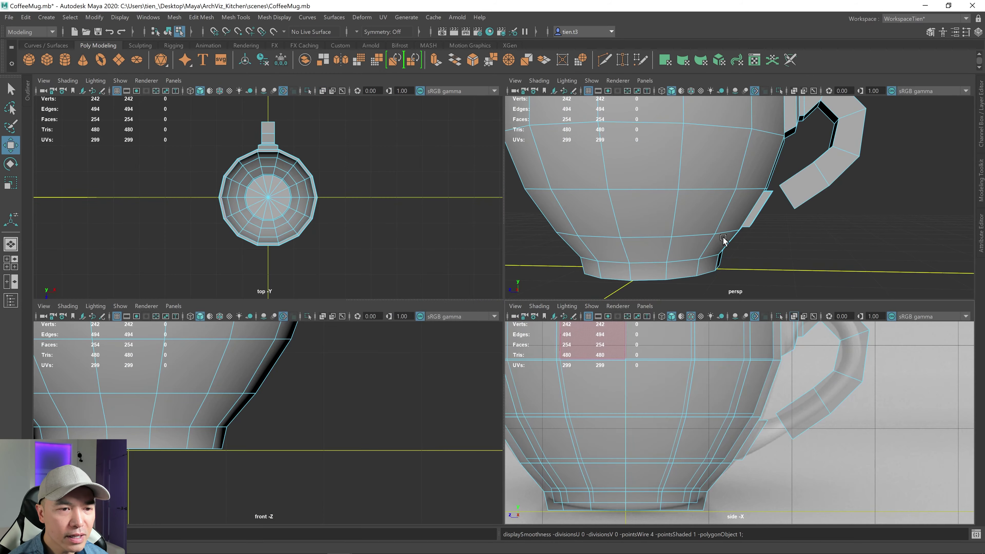
# - Extrude the lower stub's face with an offset of 0.048 and move the inset face outward toward the handle
pyautogui.press('space')
pyautogui.keyDown('alt'); pyautogui.moveTo(703, 241); pyautogui.dragTo(666, 253); pyautogui.keyUp('alt')
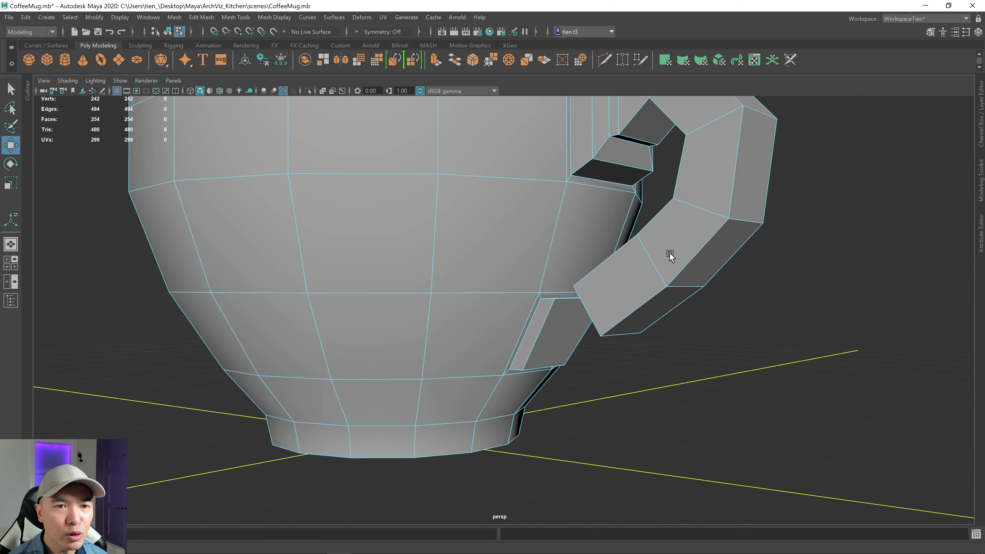
pyautogui.click(565, 330)
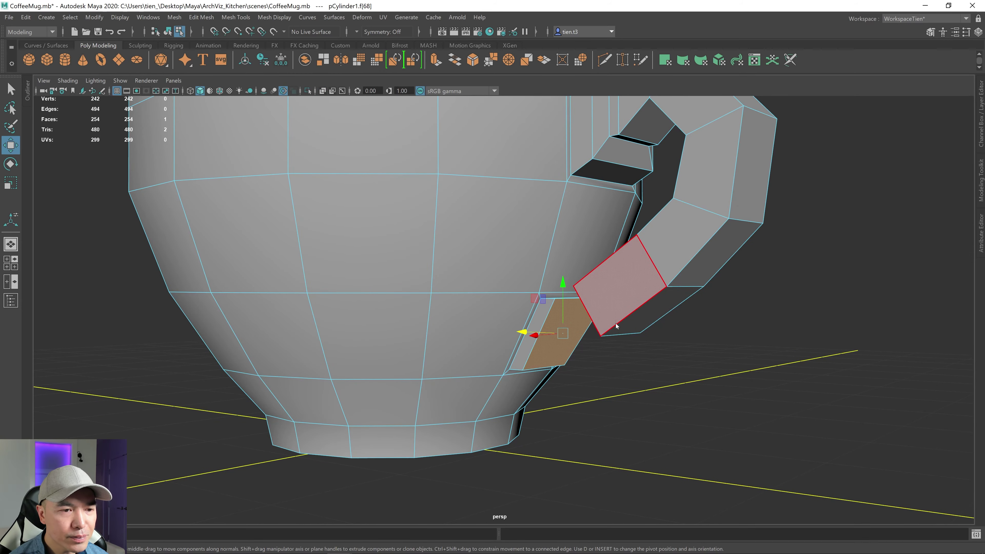
pyautogui.keyDown('shift'); pyautogui.moveTo(615, 310); pyautogui.dragTo(616, 326, button='right'); pyautogui.keyUp('shift')
pyautogui.click(614, 339)
pyautogui.moveTo(622, 334)
pyautogui.keyDown('alt'); pyautogui.mouseDown()
pyautogui.moveTo(633, 346)
pyautogui.moveTo(620, 345)
pyautogui.mouseUp(); pyautogui.keyUp('alt')
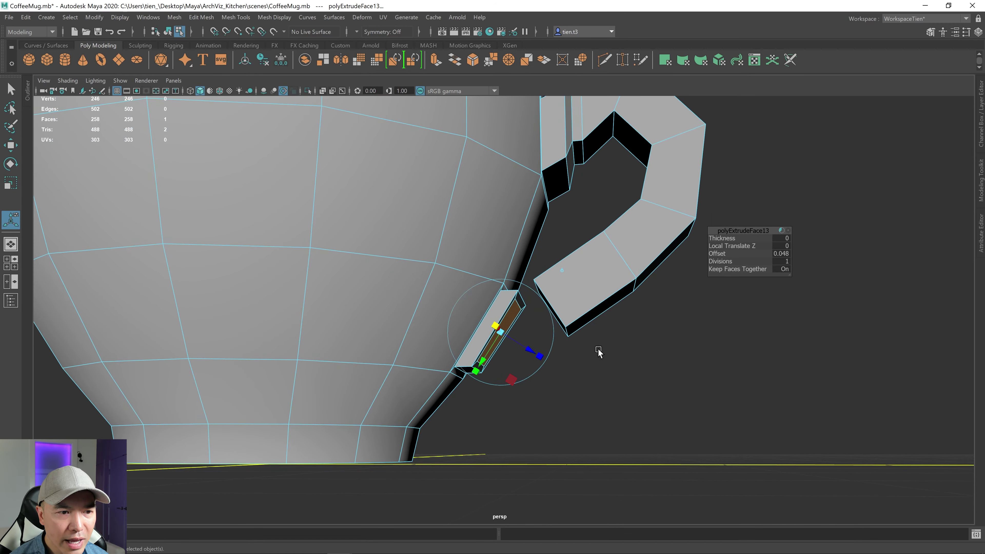
pyautogui.press('w')
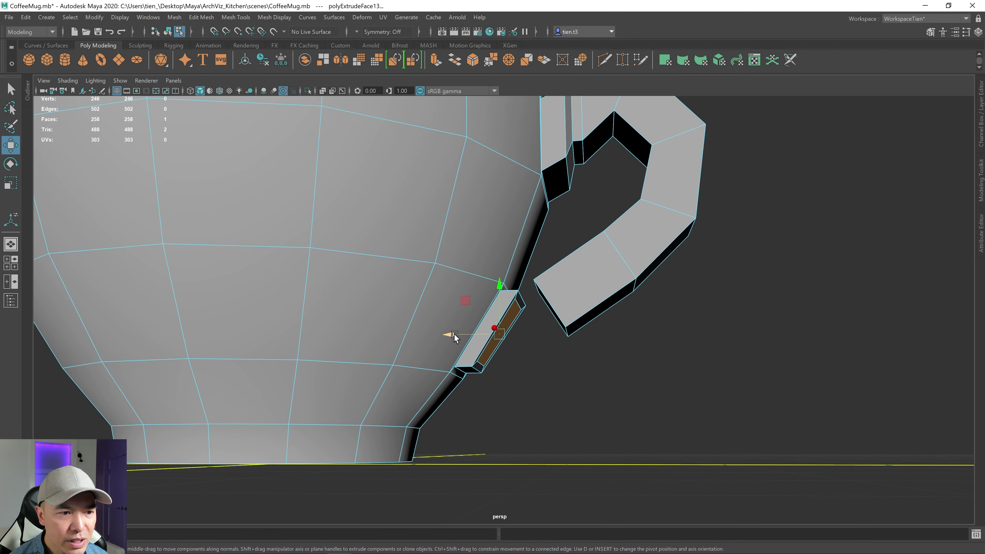
pyautogui.keyDown('alt'); pyautogui.moveTo(456, 336); pyautogui.dragTo(543, 355); pyautogui.keyUp('alt')
# - Delete the facing end faces of the lower stub and the handle to leave two openings
pyautogui.keyDown('shift'); pyautogui.click(541, 320); pyautogui.keyUp('shift')
pyautogui.press('Delete')
pyautogui.keyDown('alt'); pyautogui.moveTo(604, 363); pyautogui.dragTo(589, 348); pyautogui.keyUp('alt')
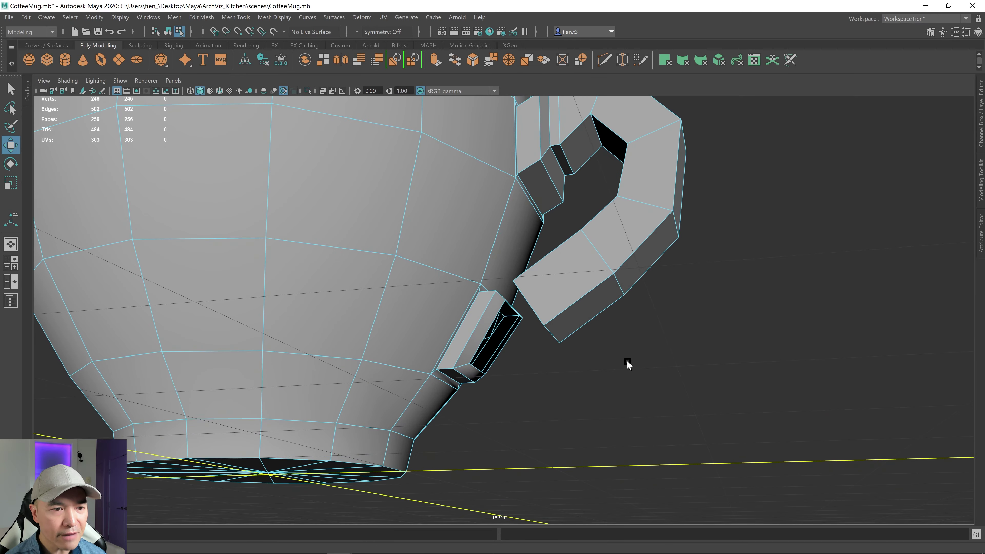
# - Select the border edges of both openings and bridge them with 0 divisions to connect the handle to the lower stub
pyautogui.press('q')
pyautogui.scroll(5, 514, 398)
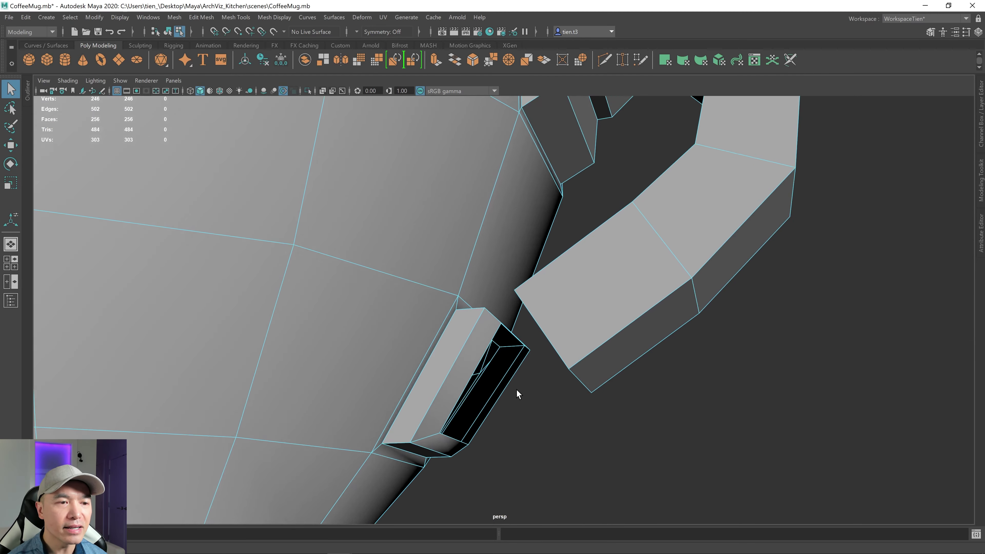
pyautogui.moveTo(556, 268); pyautogui.dragTo(561, 243, button='right')
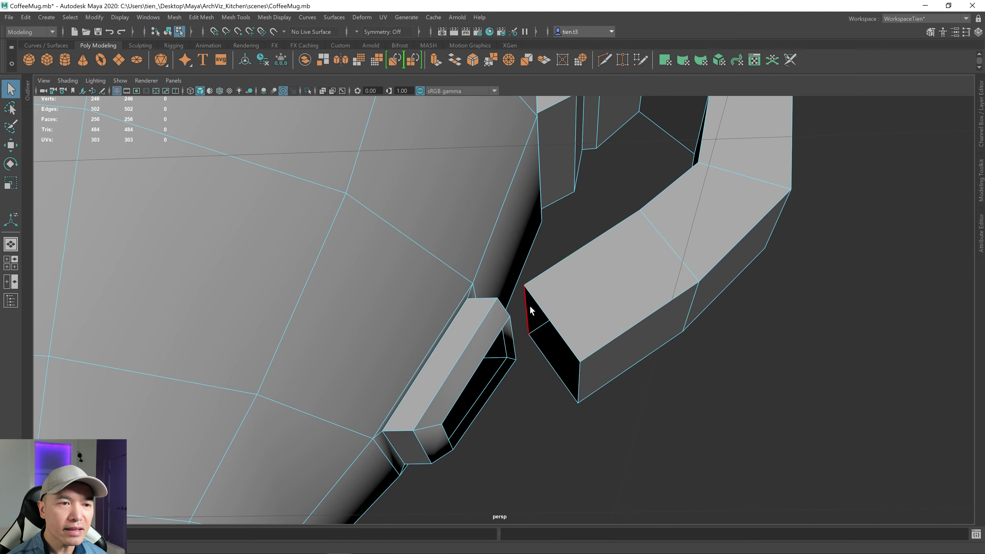
pyautogui.doubleClick(537, 303)
pyautogui.keyDown('alt'); pyautogui.moveTo(537, 308); pyautogui.dragTo(595, 307); pyautogui.keyUp('alt')
pyautogui.keyDown('alt'); pyautogui.moveTo(531, 353); pyautogui.dragTo(486, 326); pyautogui.keyUp('alt')
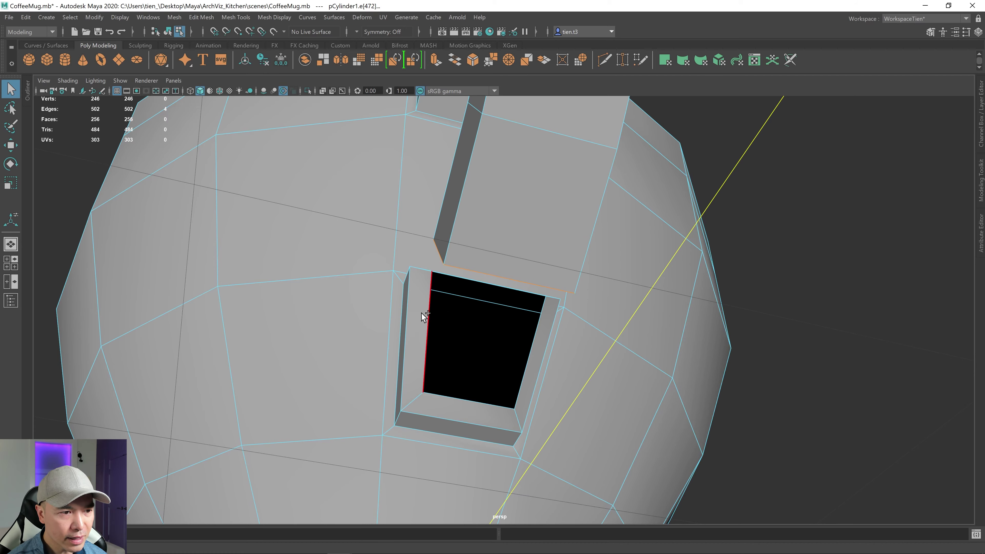
pyautogui.keyDown('shift'); pyautogui.doubleClick(427, 356); pyautogui.keyUp('shift')
pyautogui.keyDown('alt'); pyautogui.moveTo(427, 359); pyautogui.dragTo(534, 370); pyautogui.keyUp('alt')
pyautogui.keyDown('shift'); pyautogui.moveTo(504, 302); pyautogui.dragTo(488, 422, button='right'); pyautogui.keyUp('shift')
pyautogui.keyDown('alt'); pyautogui.moveTo(567, 362); pyautogui.dragTo(592, 360); pyautogui.keyUp('alt')
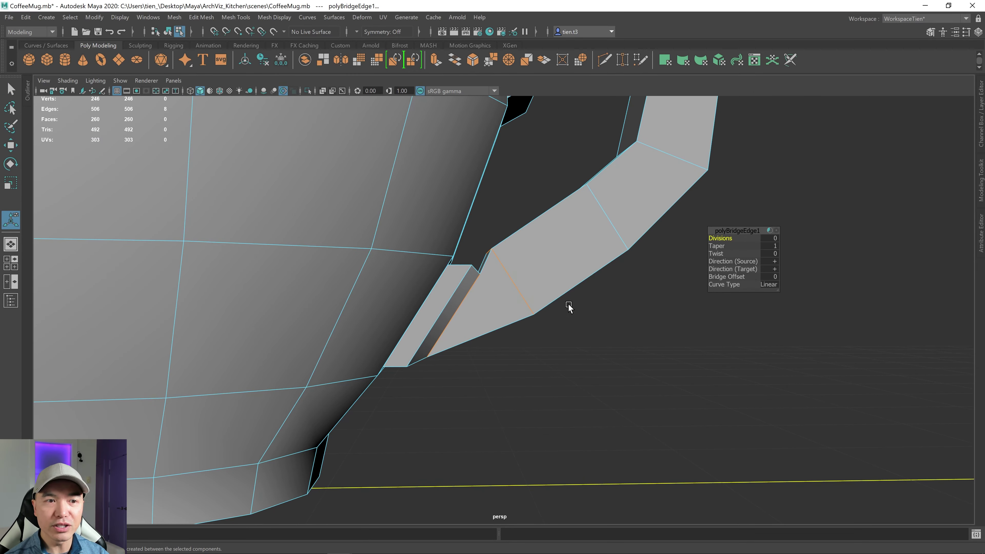
# - With smooth preview on in side view, move the underside vertices of the lower handle joint up and outward toward the reference outline
pyautogui.scroll(-3, 569, 306)
pyautogui.press('3')
pyautogui.press('space')
pyautogui.press('space')
pyautogui.keyDown('alt'); pyautogui.moveTo(558, 367); pyautogui.dragTo(575, 300, button='middle'); pyautogui.keyUp('alt')
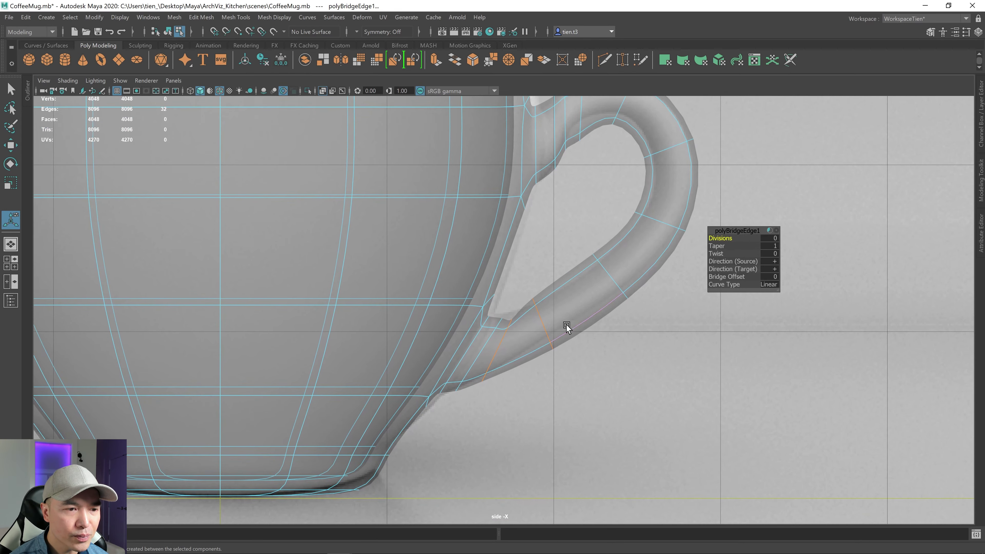
pyautogui.moveTo(534, 269); pyautogui.dragTo(483, 269, button='right')
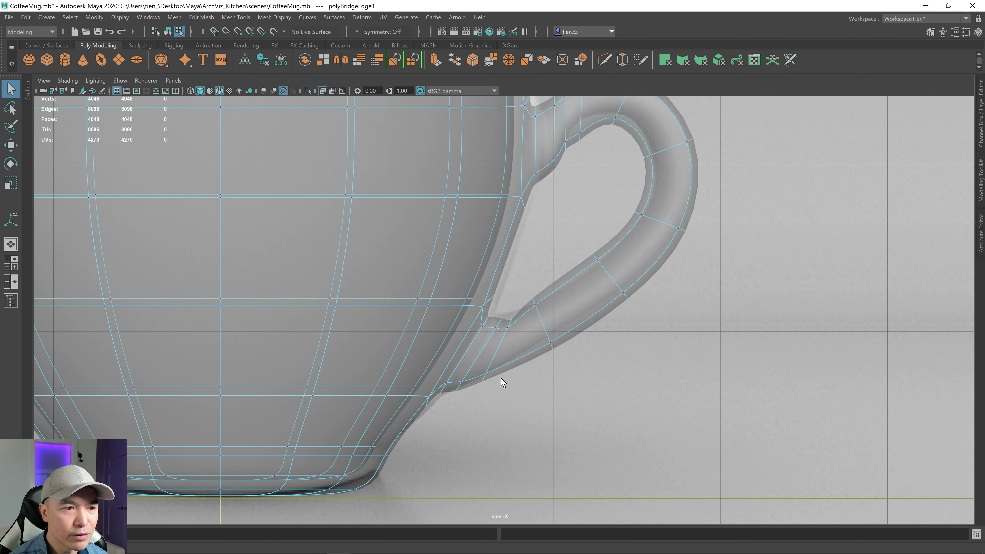
pyautogui.moveTo(496, 411); pyautogui.dragTo(495, 408)
pyautogui.press('w')
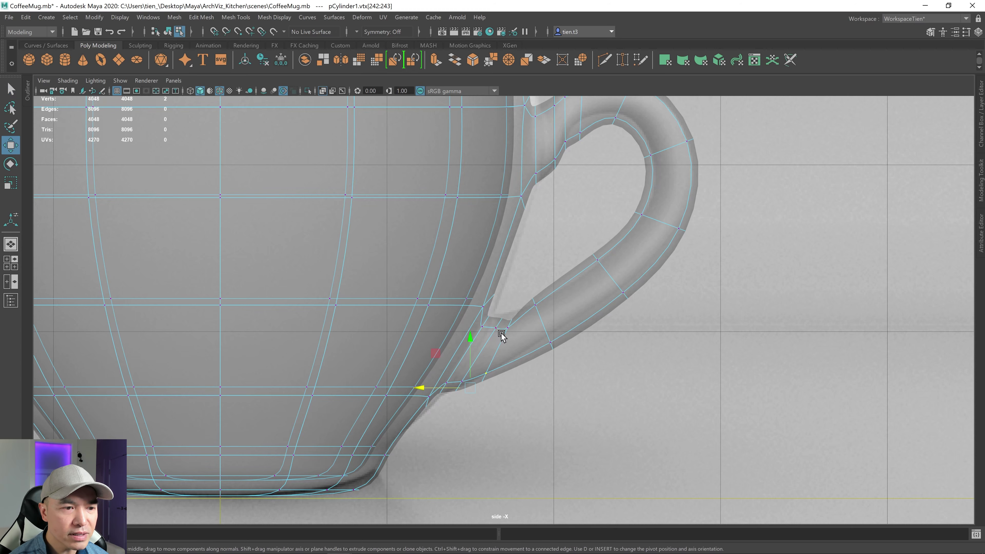
pyautogui.moveTo(433, 359); pyautogui.dragTo(439, 347)
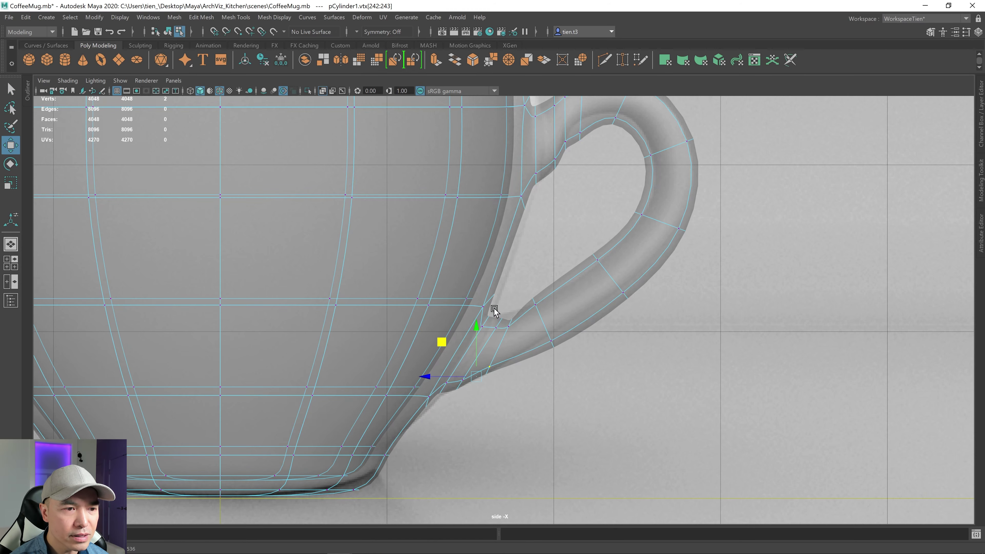
# - Move the upper vertices of the lower handle joint slightly up and outward to match the reference
pyautogui.moveTo(494, 309); pyautogui.dragTo(512, 336)
pyautogui.moveTo(474, 285); pyautogui.dragTo(515, 340)
pyautogui.click(510, 315)
pyautogui.moveTo(481, 283); pyautogui.dragTo(486, 276)
pyautogui.keyDown('alt'); pyautogui.moveTo(616, 235); pyautogui.dragTo(588, 356, button='middle'); pyautogui.keyUp('alt')
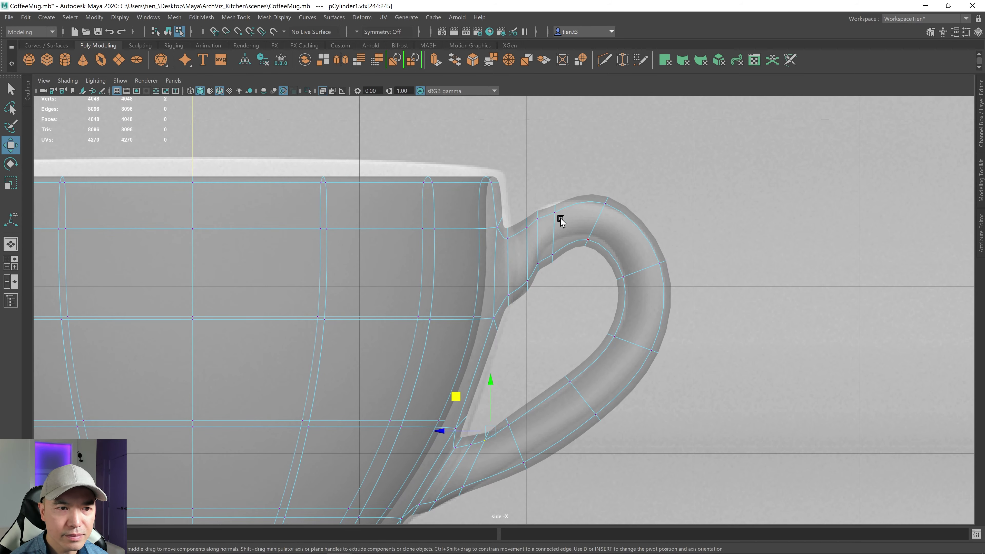
# - Adjust the outer vertices along the top of the handle's upper curve to follow the reference outline
pyautogui.moveTo(545, 189); pyautogui.dragTo(564, 220)
pyautogui.moveTo(513, 173); pyautogui.dragTo(515, 168)
pyautogui.click(601, 168)
pyautogui.moveTo(586, 178); pyautogui.dragTo(630, 213)
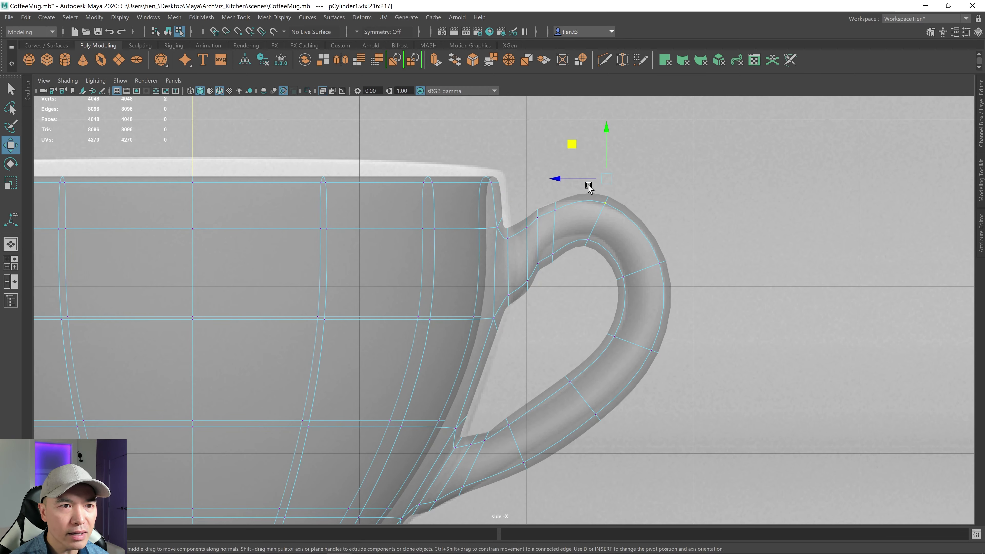
pyautogui.scroll(2, 601, 223)
pyautogui.press('q')
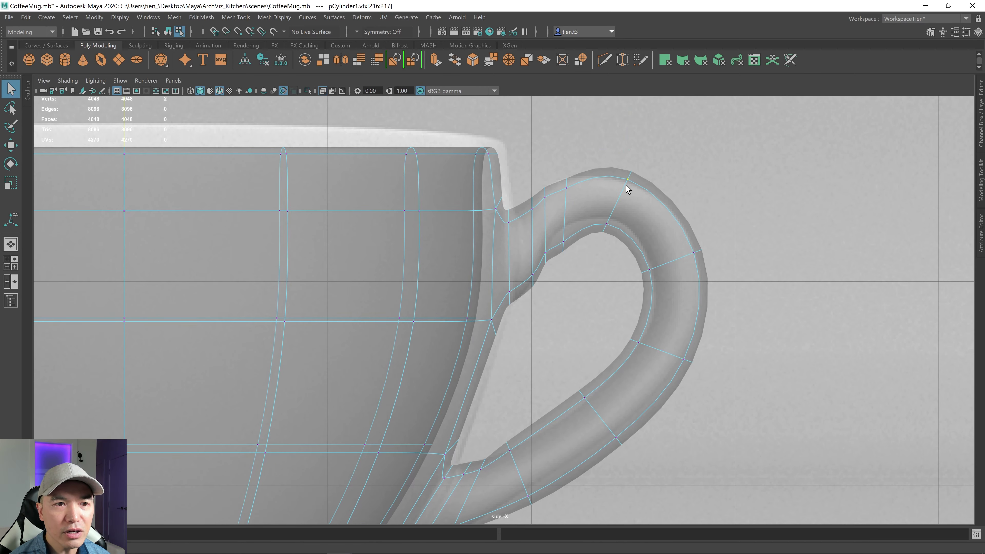
pyautogui.press('w')
pyautogui.moveTo(592, 113); pyautogui.dragTo(592, 128)
# - Move the vertices on the handle's outermost bend slightly inward to fit the reference outline
pyautogui.moveTo(691, 227); pyautogui.dragTo(710, 277)
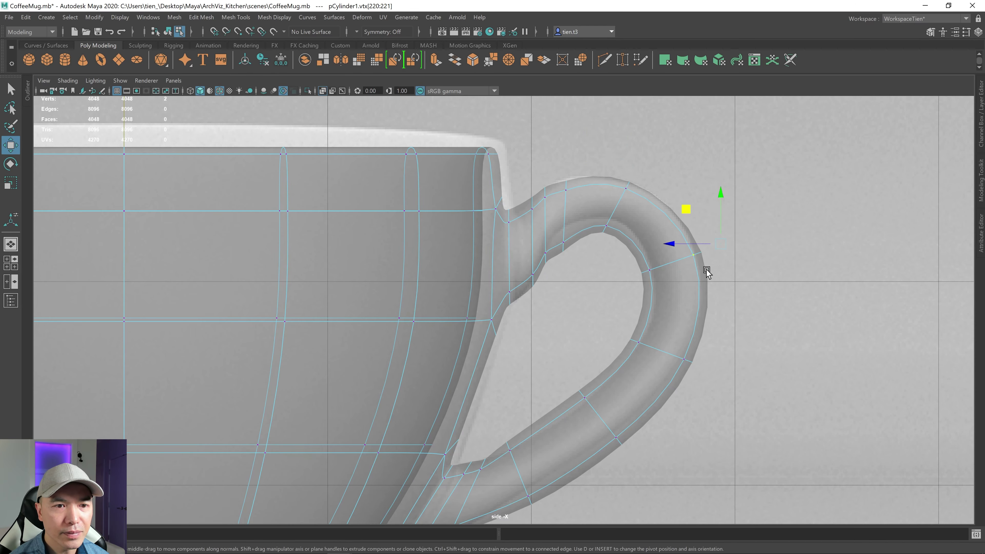
pyautogui.moveTo(681, 212); pyautogui.dragTo(678, 216)
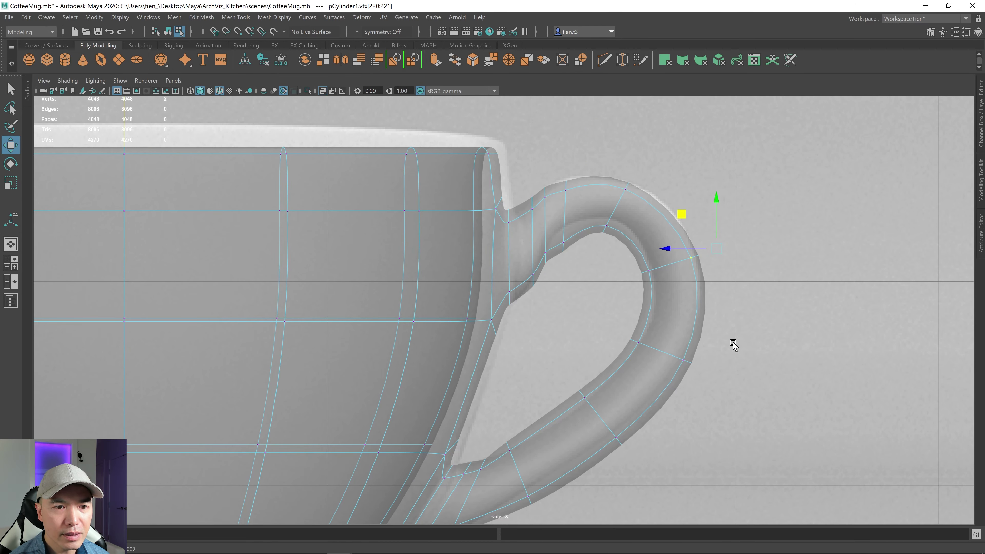
pyautogui.keyDown('alt'); pyautogui.moveTo(725, 319); pyautogui.dragTo(731, 287, button='middle'); pyautogui.keyUp('alt')
pyautogui.moveTo(689, 158); pyautogui.dragTo(687, 152)
pyautogui.click(689, 300)
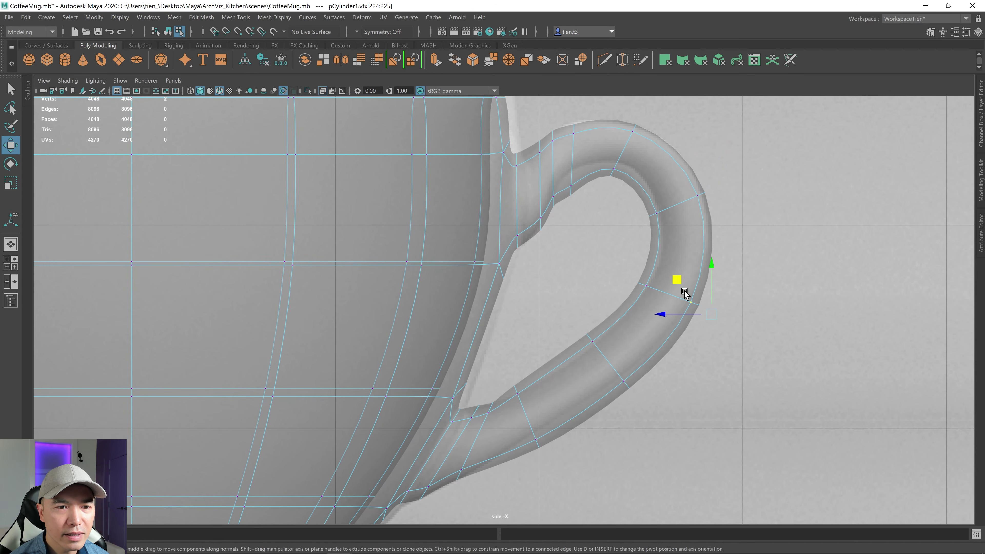
pyautogui.moveTo(676, 279); pyautogui.dragTo(666, 274, button='middle')
# - Move the outer vertices along the handle's lower arm up and inward toward the reference edge
pyautogui.moveTo(616, 373); pyautogui.dragTo(631, 389)
pyautogui.moveTo(605, 359); pyautogui.dragTo(595, 354, button='middle')
pyautogui.keyDown('alt'); pyautogui.moveTo(589, 372); pyautogui.dragTo(601, 343, button='middle'); pyautogui.keyUp('alt')
pyautogui.moveTo(539, 402); pyautogui.dragTo(556, 419)
pyautogui.moveTo(519, 394); pyautogui.dragTo(514, 378, button='middle')
# - Move the inner vertices of the handle's lower curve and outer bend outward to even out the handle thickness
pyautogui.moveTo(592, 299); pyautogui.dragTo(618, 323)
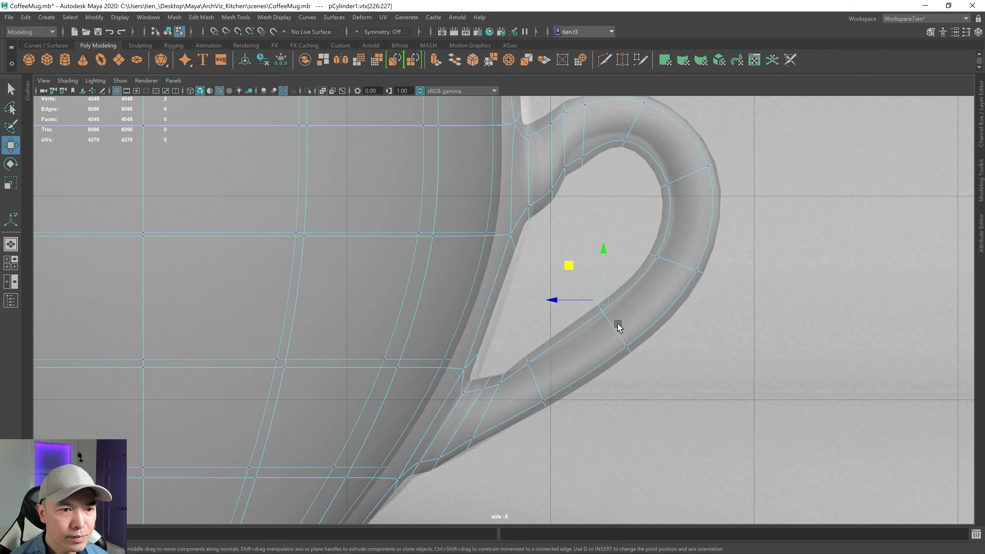
pyautogui.moveTo(579, 268); pyautogui.dragTo(584, 279)
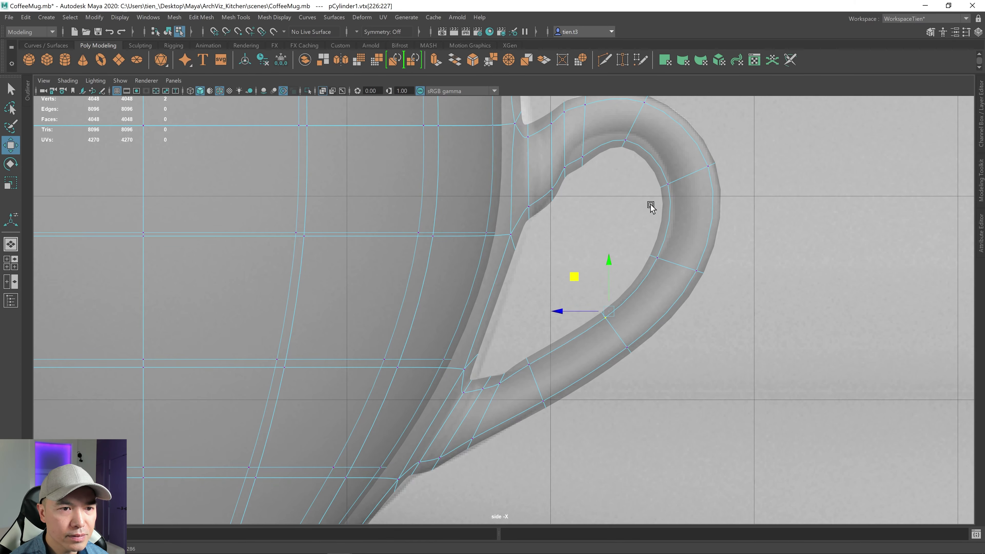
pyautogui.moveTo(666, 273); pyautogui.dragTo(638, 190)
pyautogui.keyDown('alt'); pyautogui.moveTo(637, 190); pyautogui.dragTo(637, 230, button='middle'); pyautogui.keyUp('alt')
pyautogui.moveTo(570, 168); pyautogui.dragTo(638, 210)
pyautogui.moveTo(563, 161); pyautogui.dragTo(639, 184)
# - Shift the top inner handle vertices outward and raise the underside vertices near the upper joint to match the reference
pyautogui.press('q')
pyautogui.press('w')
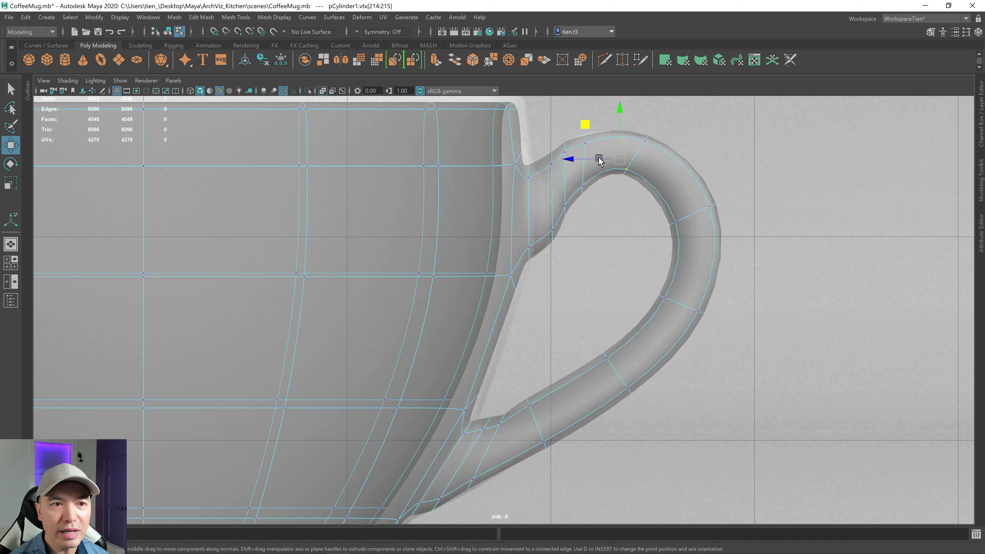
pyautogui.moveTo(589, 126); pyautogui.dragTo(600, 128)
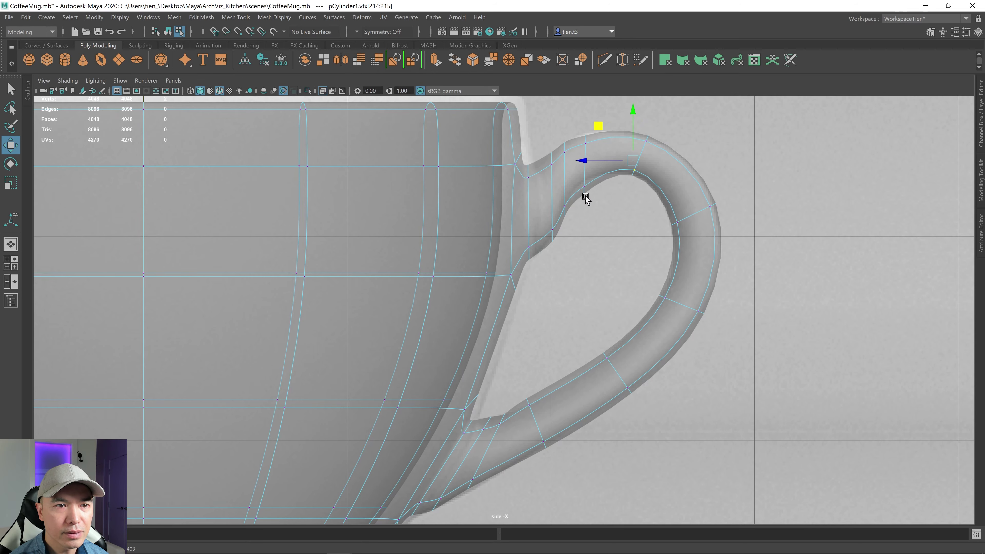
pyautogui.moveTo(579, 175); pyautogui.dragTo(607, 203)
pyautogui.moveTo(578, 147); pyautogui.dragTo(577, 144)
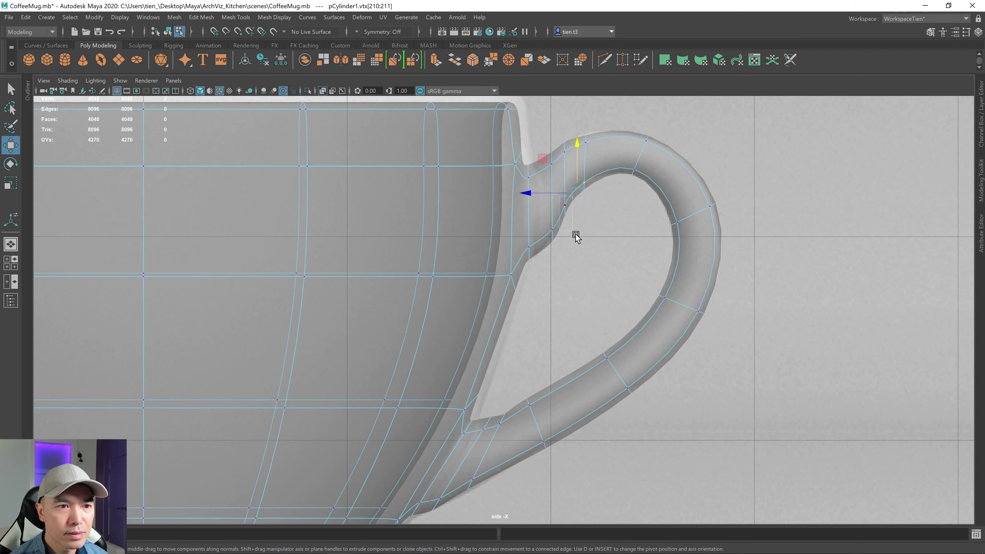
pyautogui.moveTo(576, 236)
pyautogui.mouseDown()
pyautogui.moveTo(555, 194)
pyautogui.moveTo(565, 167)
pyautogui.mouseUp()
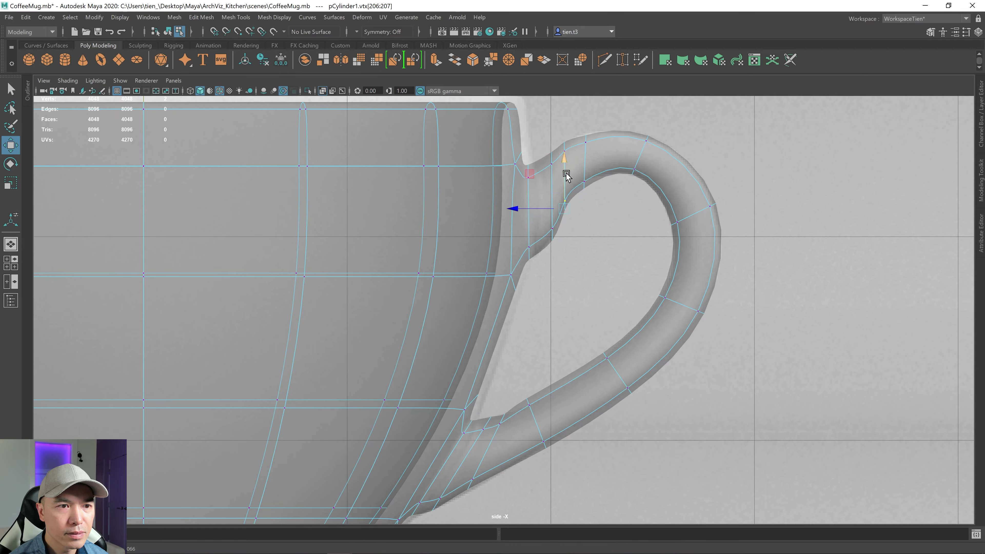
pyautogui.keyDown('shift'); pyautogui.moveTo(594, 215); pyautogui.dragTo(572, 154); pyautogui.keyUp('shift')
pyautogui.moveTo(624, 186); pyautogui.dragTo(642, 159)
pyautogui.moveTo(598, 126); pyautogui.dragTo(608, 133)
# - Adjust the inner handle vertices just beyond the lower joint to smooth the transition into the cup
pyautogui.keyDown('alt'); pyautogui.moveTo(762, 371); pyautogui.dragTo(758, 338, button='middle'); pyautogui.keyUp('alt')
pyautogui.keyDown('alt'); pyautogui.moveTo(557, 410); pyautogui.dragTo(574, 375, button='middle'); pyautogui.keyUp('alt')
pyautogui.moveTo(526, 321); pyautogui.dragTo(555, 343)
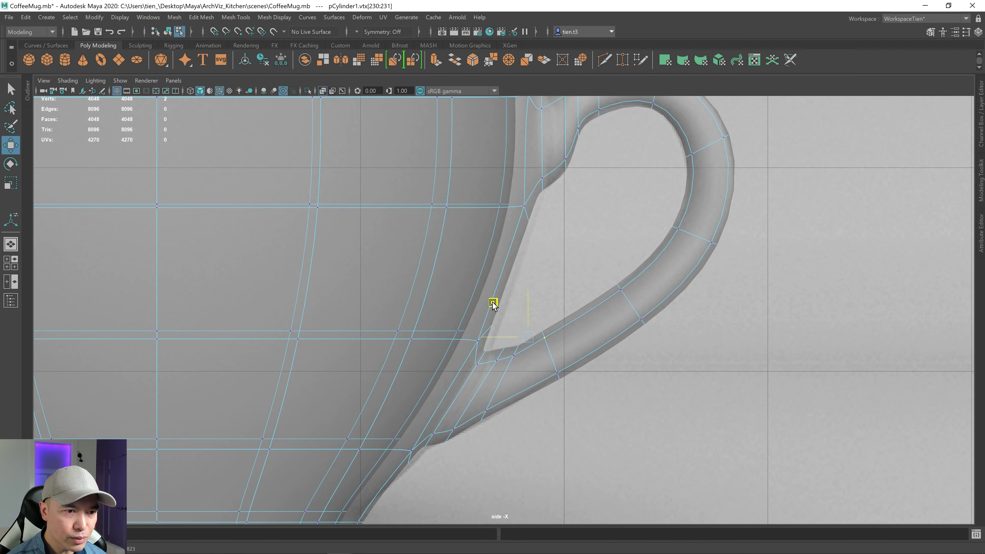
# - Return to object mode and examine the smoothed cup and handle shape in the perspective view
pyautogui.press('a')
pyautogui.press('space')
pyautogui.press('space')
pyautogui.press('F8')
pyautogui.press('1')
pyautogui.press('q')
pyautogui.click(631, 252)
pyautogui.moveTo(631, 252)
pyautogui.keyDown('alt'); pyautogui.mouseDown()
pyautogui.moveTo(611, 260)
pyautogui.moveTo(653, 275)
pyautogui.moveTo(638, 275)
pyautogui.moveTo(637, 264)
pyautogui.mouseUp(); pyautogui.keyUp('alt')
pyautogui.click(506, 259)
pyautogui.press('3')
pyautogui.click(635, 262)
pyautogui.scroll(6, 610, 226)
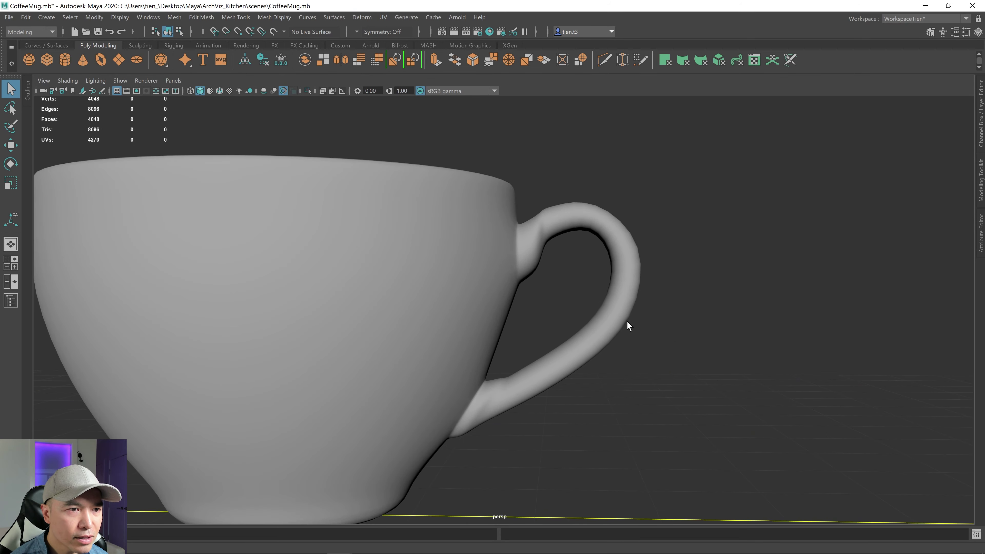
# - In side view, shift the vertex columns of the upper handle joint horizontally to adjust their spacing from the cup
pyautogui.press('space')
pyautogui.press('space')
pyautogui.moveTo(729, 178); pyautogui.dragTo(690, 179, button='right')
pyautogui.moveTo(684, 171); pyautogui.dragTo(697, 242)
pyautogui.press('w')
pyautogui.moveTo(636, 210); pyautogui.dragTo(644, 210)
pyautogui.moveTo(686, 162); pyautogui.dragTo(709, 254)
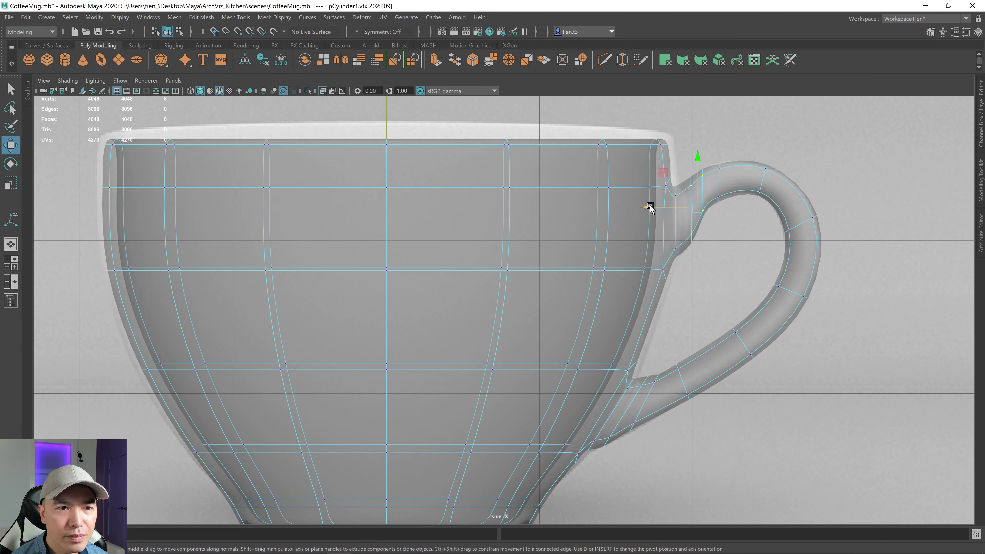
pyautogui.moveTo(651, 207); pyautogui.dragTo(645, 208)
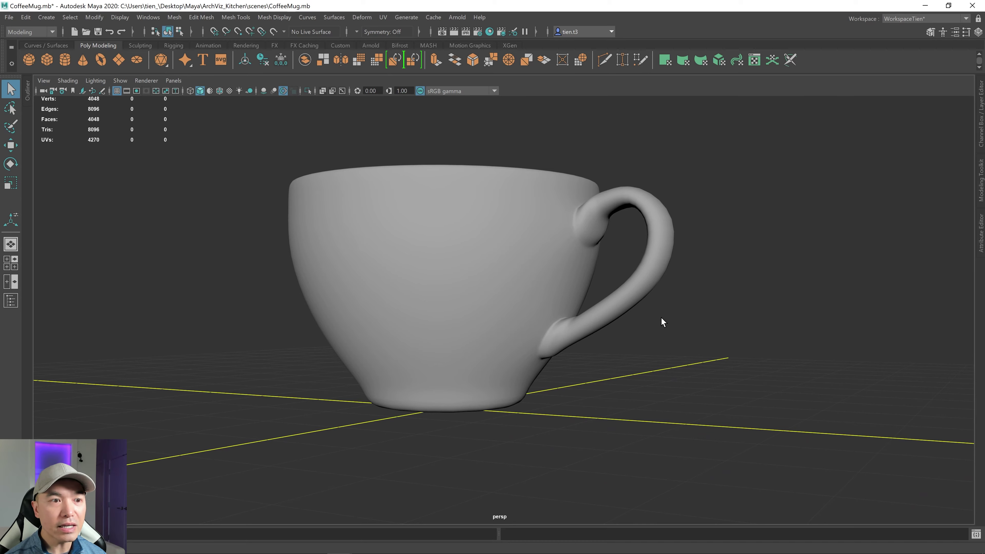
# - Insert an edge loop with Multi-Cut around the outside of the cup just below the rim
pyautogui.scroll(3, 504, 319)
pyautogui.keyDown('alt'); pyautogui.moveTo(504, 319); pyautogui.dragTo(500, 388); pyautogui.keyUp('alt')
pyautogui.click(502, 294)
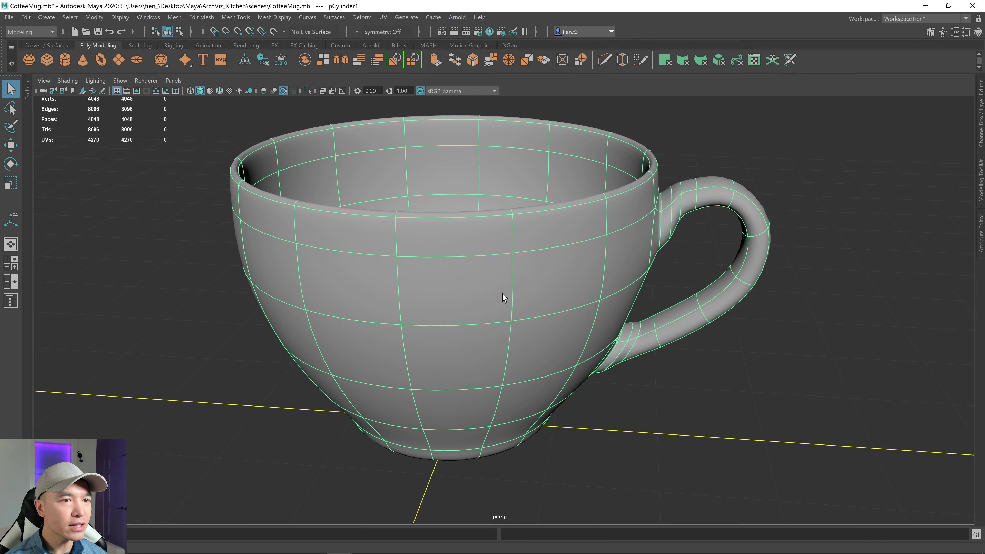
pyautogui.scroll(2, 476, 215)
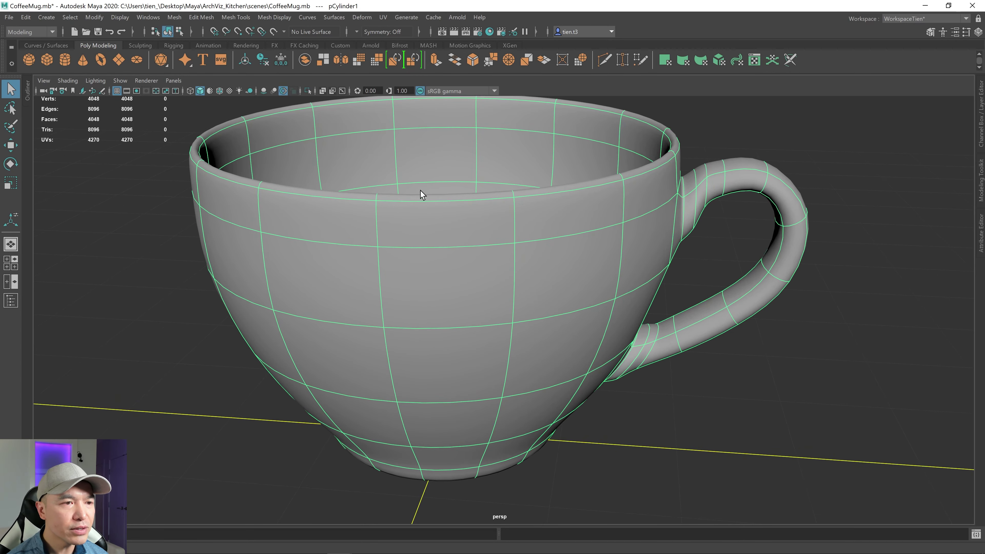
pyautogui.keyDown('shift'); pyautogui.moveTo(420, 190); pyautogui.dragTo(355, 194, button='right'); pyautogui.keyUp('shift')
pyautogui.keyDown('ctrl'); pyautogui.click(376, 209); pyautogui.keyUp('ctrl')
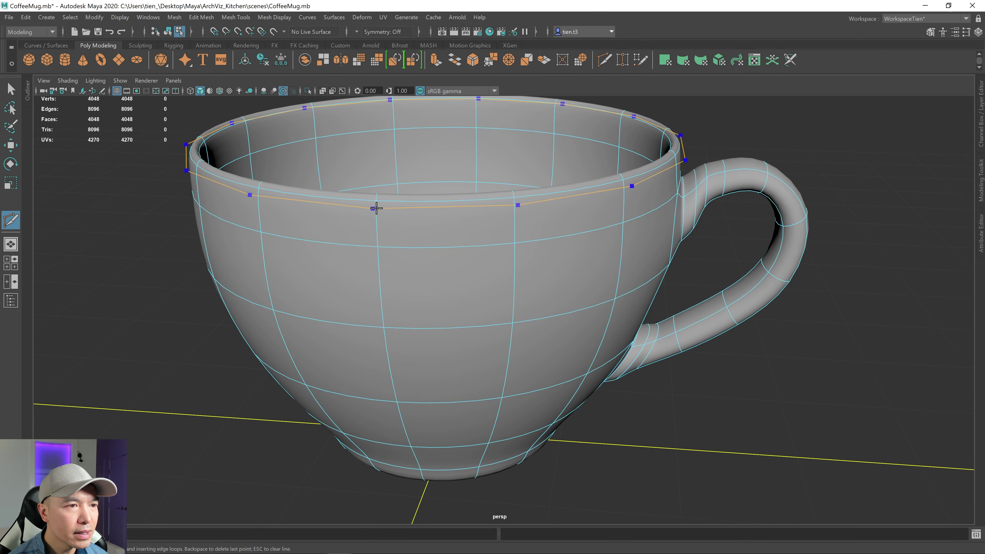
pyautogui.keyDown('ctrl'); pyautogui.click(377, 208); pyautogui.keyUp('ctrl')
pyautogui.keyDown('alt'); pyautogui.moveTo(290, 220); pyautogui.dragTo(269, 230); pyautogui.keyUp('alt')
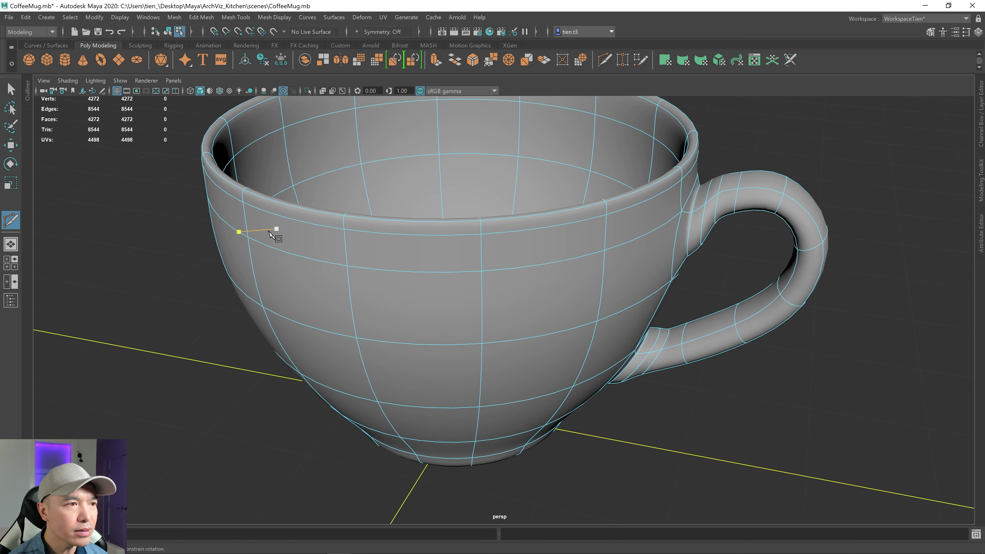
# - Insert a matching edge loop around the inside of the cup just below the rim and return to object mode
pyautogui.keyDown('alt'); pyautogui.moveTo(615, 203); pyautogui.dragTo(556, 313, button='middle'); pyautogui.keyUp('alt')
pyautogui.keyDown('alt'); pyautogui.moveTo(556, 313); pyautogui.dragTo(528, 336); pyautogui.keyUp('alt')
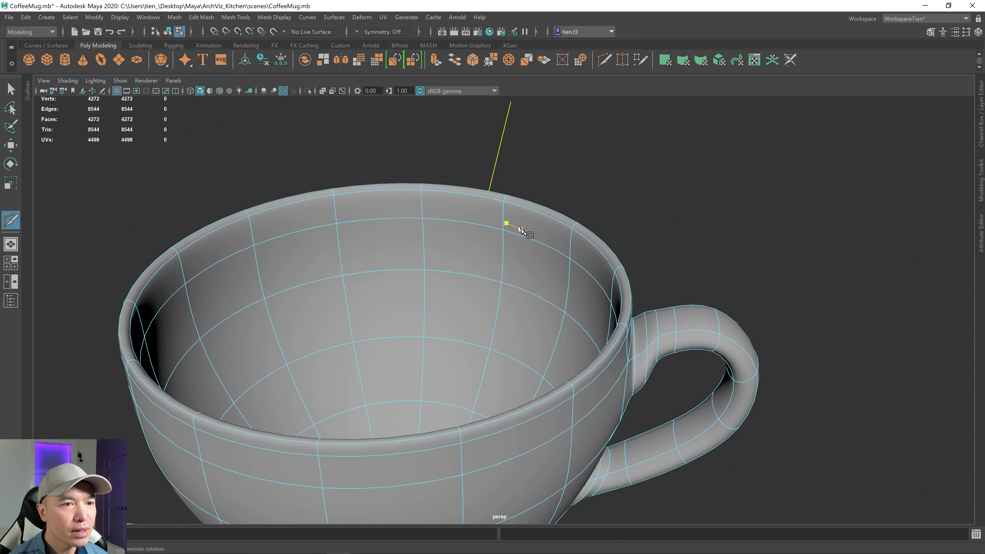
pyautogui.keyDown('ctrl'); pyautogui.click(504, 205); pyautogui.keyUp('ctrl')
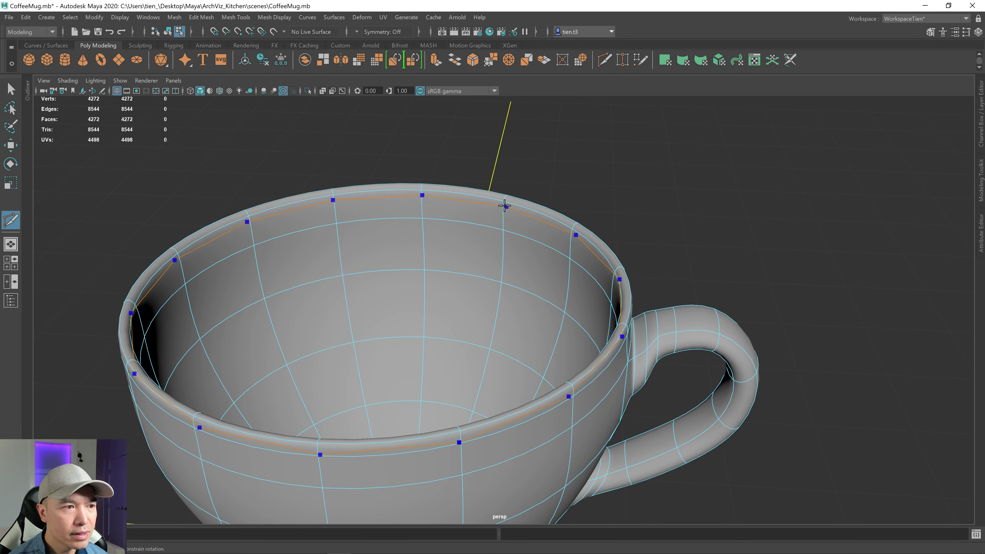
pyautogui.keyDown('alt'); pyautogui.moveTo(504, 206); pyautogui.dragTo(495, 269); pyautogui.keyUp('alt')
pyautogui.press('q')
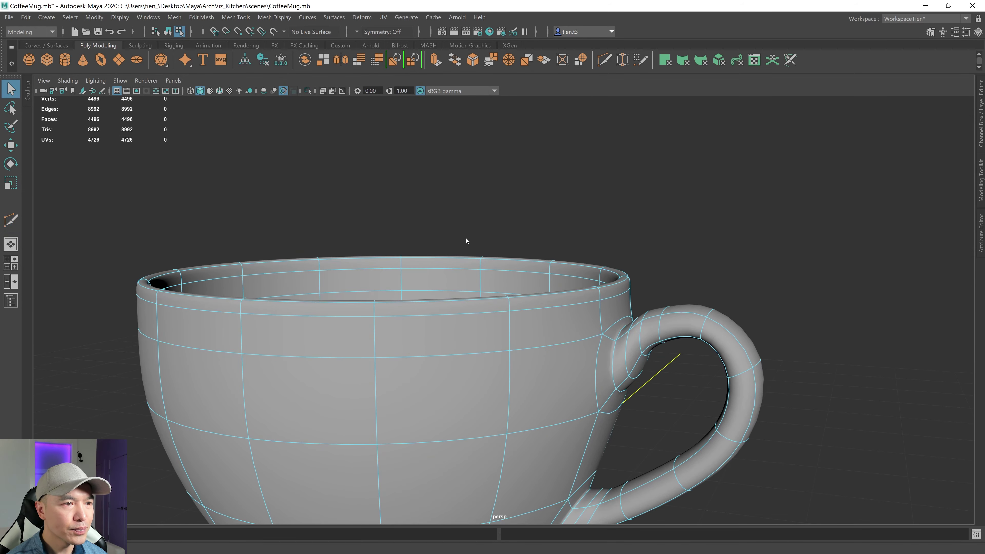
pyautogui.moveTo(465, 238); pyautogui.dragTo(527, 211, button='right')
pyautogui.click(529, 212)
# - Insert a supporting edge loop around the top of the cup's foot, close to its existing edge
pyautogui.scroll(-3, 635, 303)
pyautogui.keyDown('alt'); pyautogui.moveTo(624, 420); pyautogui.dragTo(524, 407); pyautogui.keyUp('alt')
pyautogui.click(491, 352)
pyautogui.scroll(3, 489, 354)
pyautogui.press('1')
pyautogui.keyDown('shift'); pyautogui.moveTo(504, 373); pyautogui.dragTo(458, 372, button='right'); pyautogui.keyUp('shift')
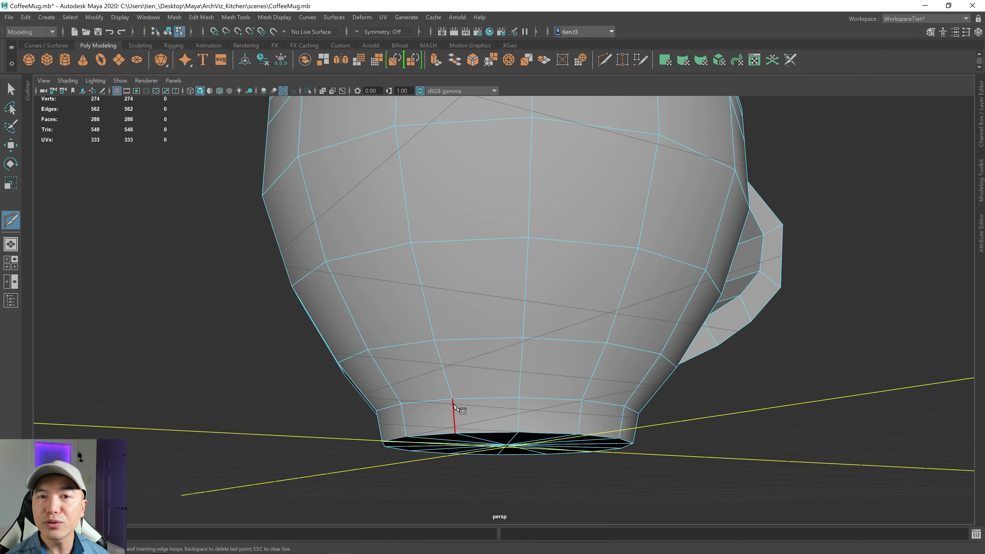
pyautogui.press('3')
pyautogui.keyDown('ctrl'); pyautogui.click(453, 402); pyautogui.keyUp('ctrl')
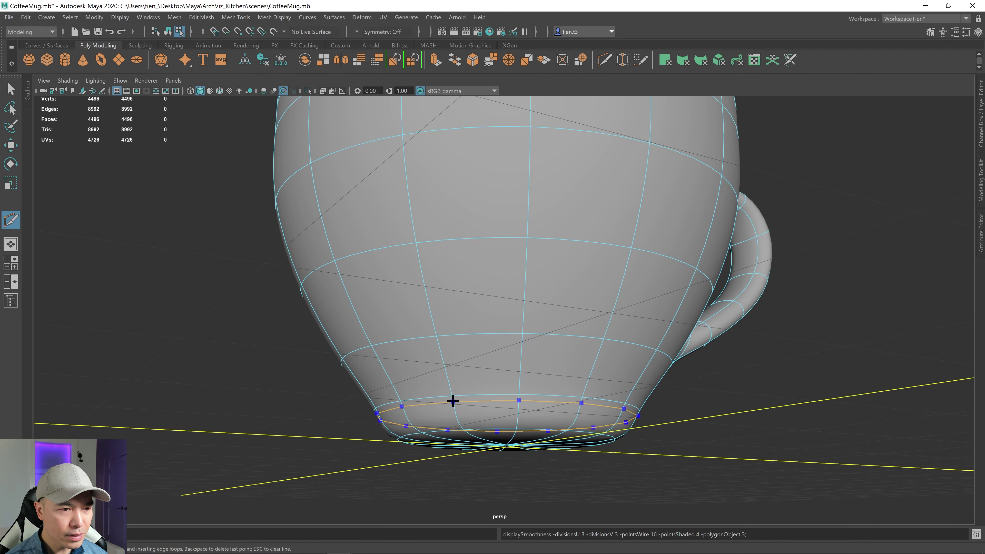
pyautogui.keyDown('ctrl'); pyautogui.click(453, 402); pyautogui.keyUp('ctrl')
pyautogui.click(455, 433)
# - With smooth preview off, bevel the edge loop around the cup's underside and hide the viewport grid
pyautogui.keyDown('alt'); pyautogui.moveTo(498, 432); pyautogui.dragTo(520, 402); pyautogui.keyUp('alt')
pyautogui.press('1')
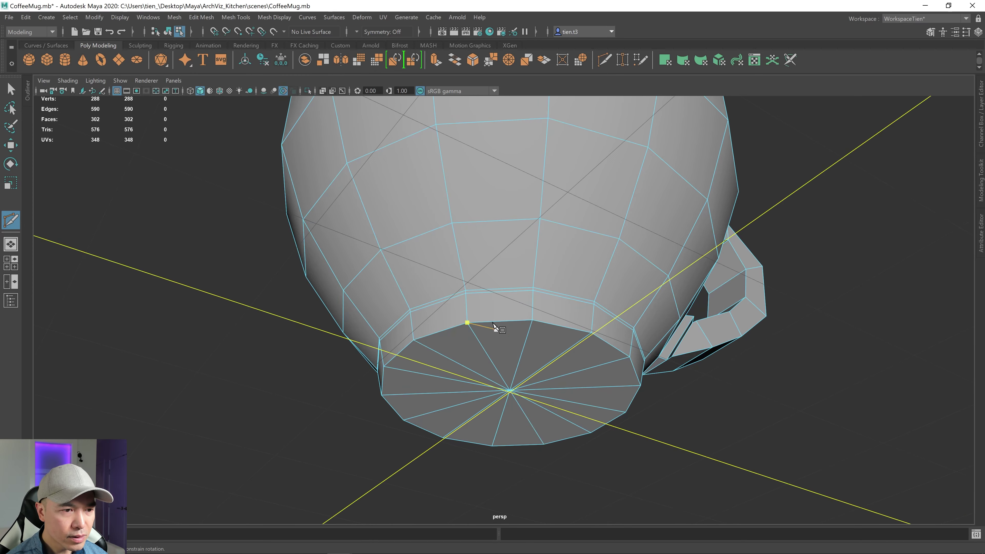
pyautogui.moveTo(490, 268); pyautogui.dragTo(494, 246, button='right')
pyautogui.press('q')
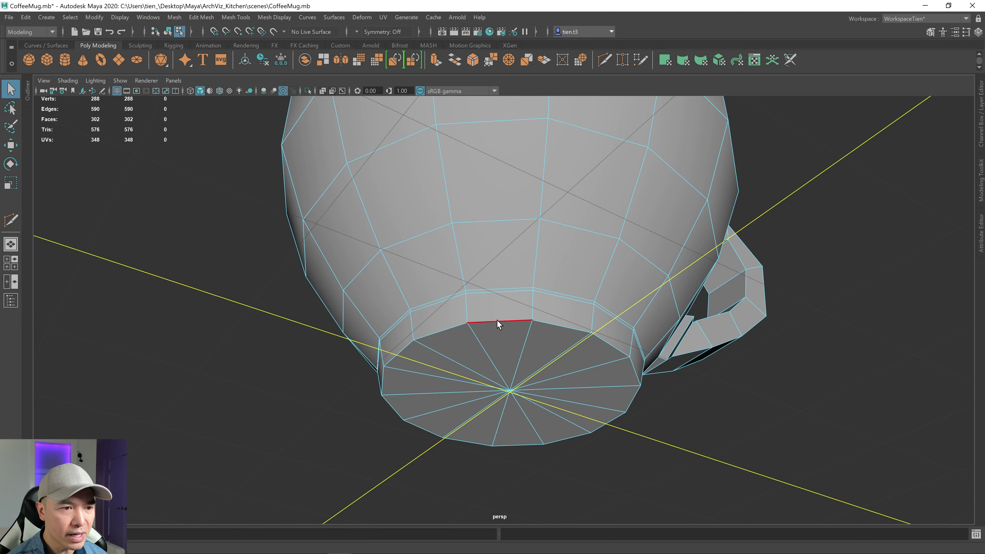
pyautogui.doubleClick(498, 320)
pyautogui.hotkey('ctrl', 'b')
pyautogui.press('q')
pyautogui.moveTo(538, 331); pyautogui.dragTo(570, 308, button='right')
pyautogui.click(117, 91)
# - Select all the triangular faces of the cup's underside, extrude them and scale them slightly inward
pyautogui.keyDown('alt'); pyautogui.moveTo(558, 384); pyautogui.dragTo(543, 360); pyautogui.keyUp('alt')
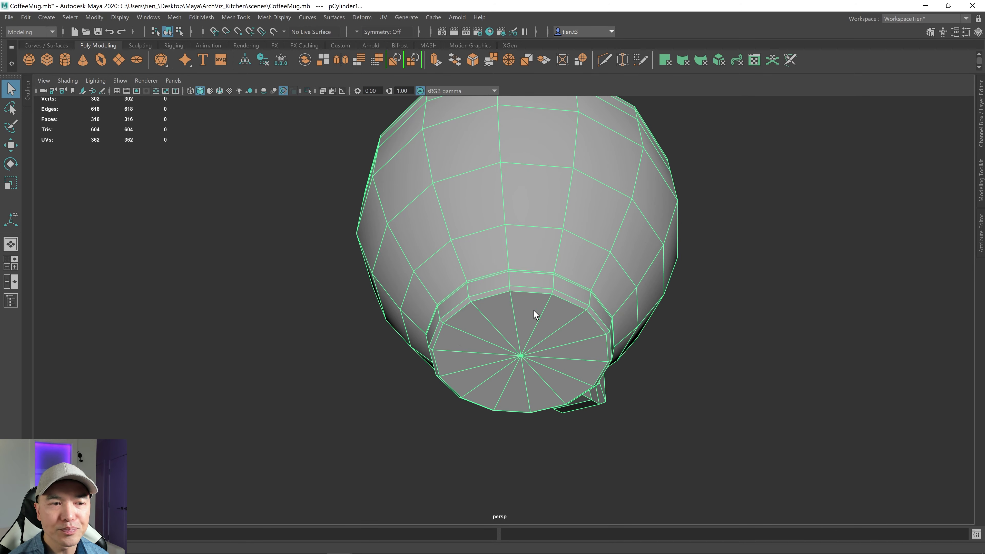
pyautogui.keyDown('alt'); pyautogui.moveTo(547, 336); pyautogui.dragTo(544, 328); pyautogui.keyUp('alt')
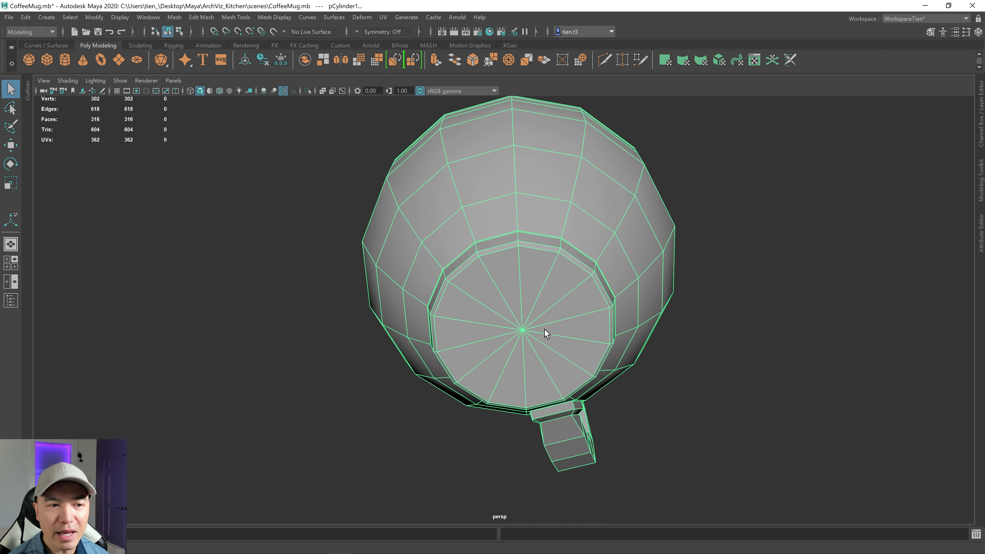
pyautogui.moveTo(569, 271); pyautogui.dragTo(565, 297, button='right')
pyautogui.click(522, 271)
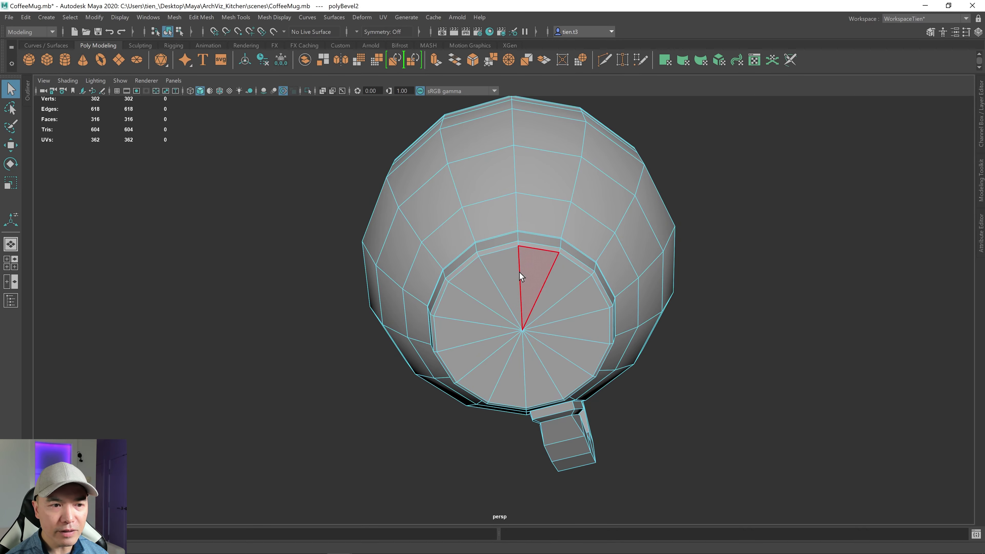
pyautogui.moveTo(523, 268)
pyautogui.mouseDown()
pyautogui.moveTo(501, 346)
pyautogui.moveTo(556, 294)
pyautogui.moveTo(541, 300)
pyautogui.mouseUp()
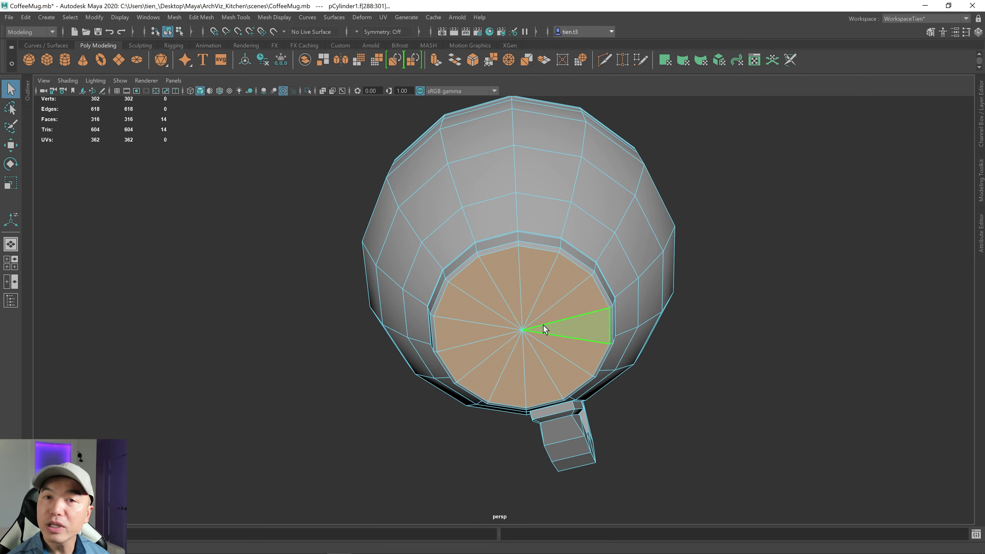
pyautogui.hotkey('ctrl', 'e')
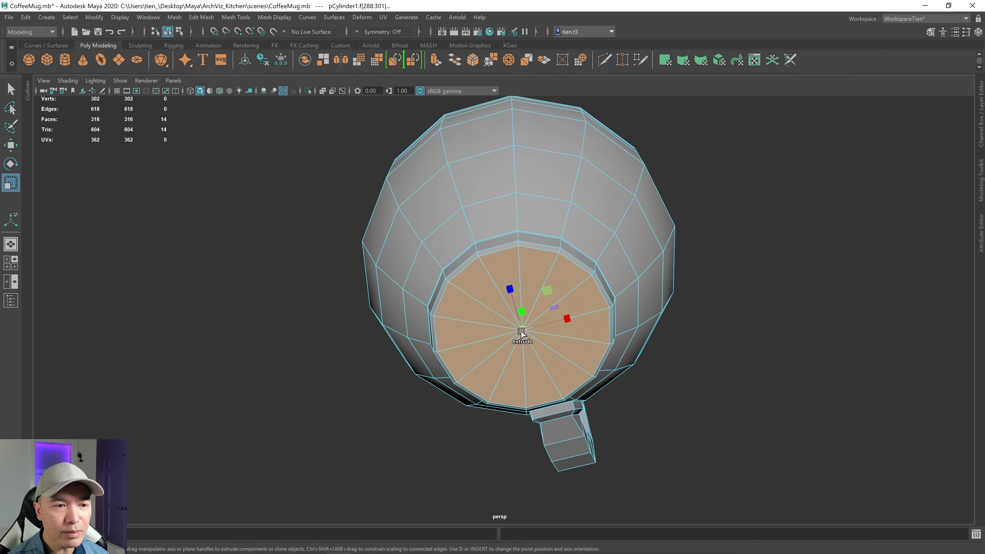
pyautogui.moveTo(521, 331); pyautogui.dragTo(507, 337)
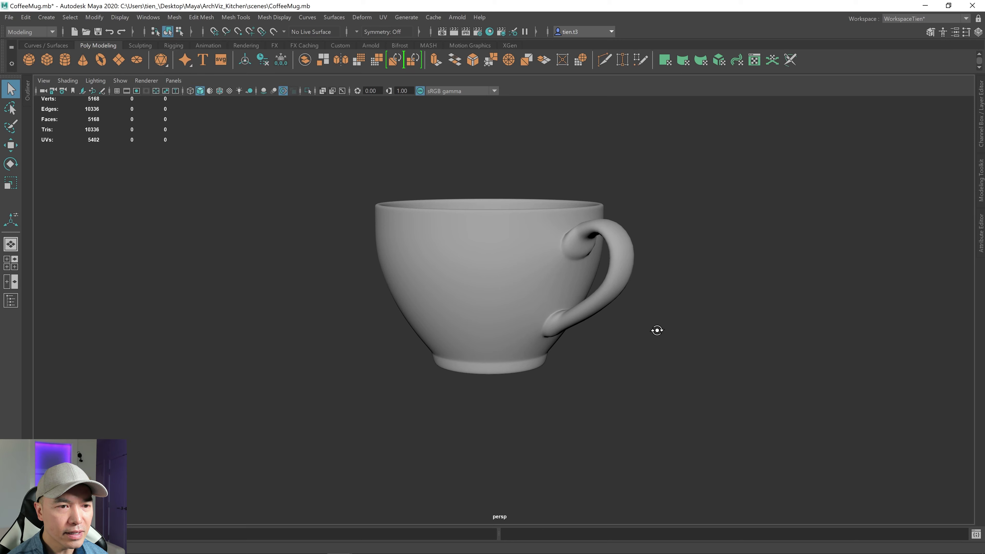
# - Select the cup and turn off its smooth preview
pyautogui.moveTo(657, 330)
pyautogui.keyDown('alt'); pyautogui.mouseDown()
pyautogui.moveTo(615, 270)
pyautogui.moveTo(577, 328)
pyautogui.moveTo(659, 336)
pyautogui.moveTo(664, 327)
pyautogui.mouseUp(); pyautogui.keyUp('alt')
pyautogui.click(492, 309)
pyautogui.press('1')
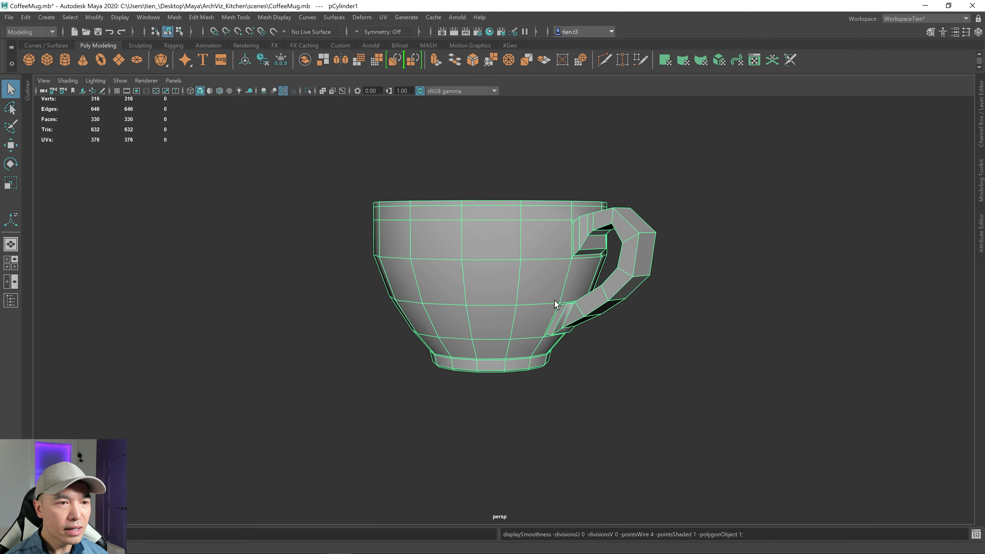